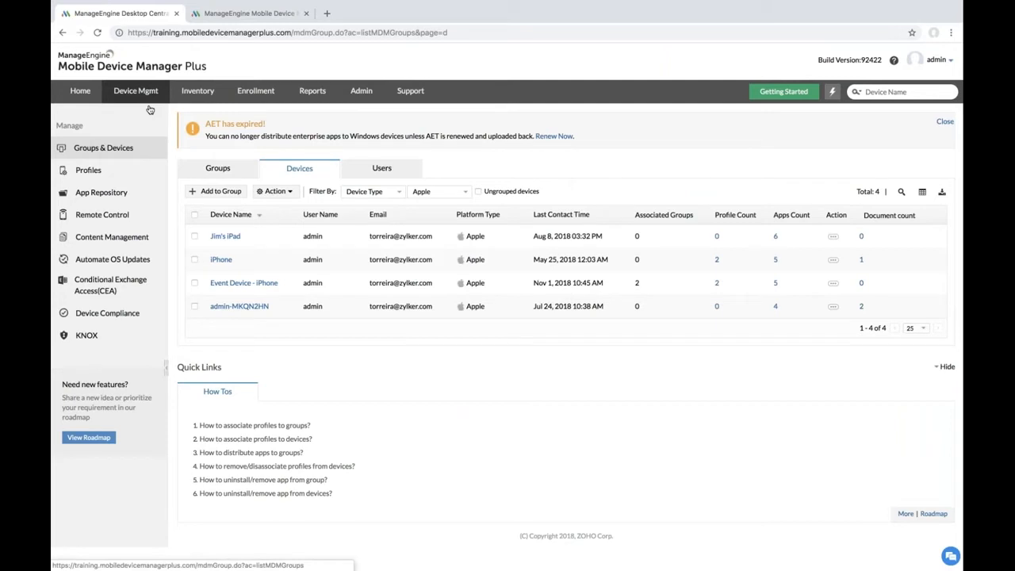
Step: Open App Repository's Apple VPP Distribution tab, then switch to the mdm-server-2k16 session
{"action": "left_click", "coordinate": [125, 199]}
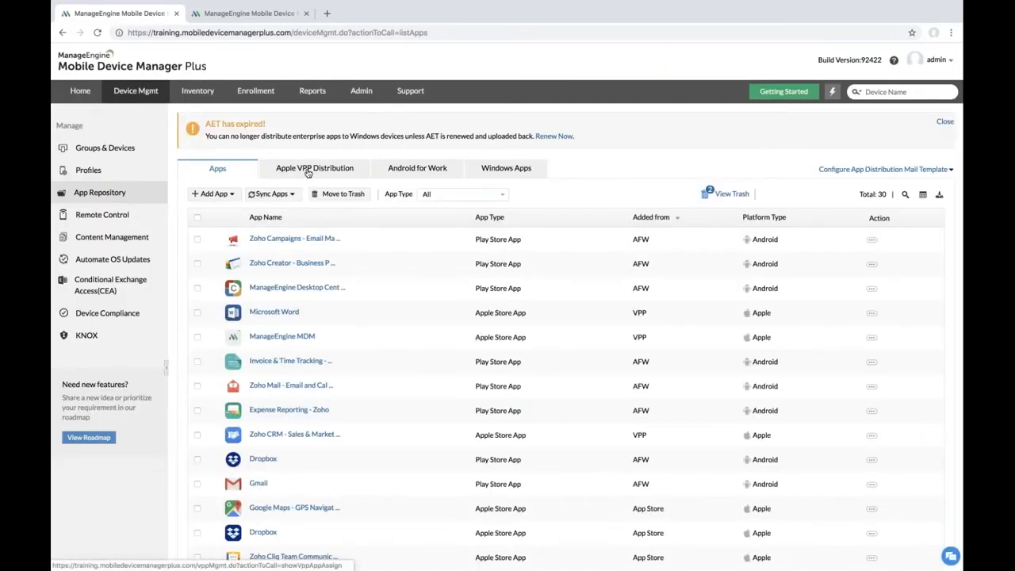
{"action": "left_click", "coordinate": [308, 173]}
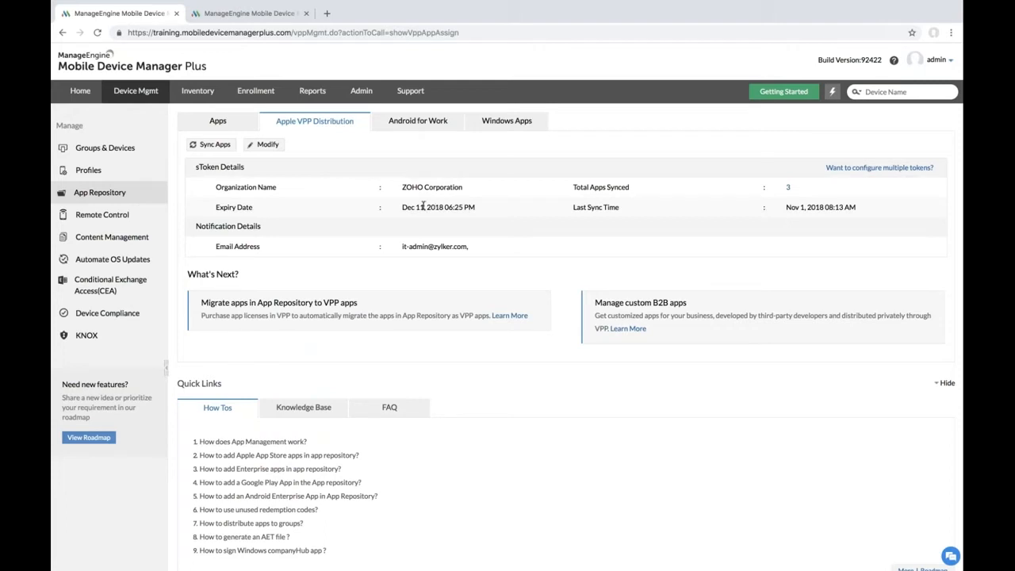
{"action": "left_click", "coordinate": [242, 13]}
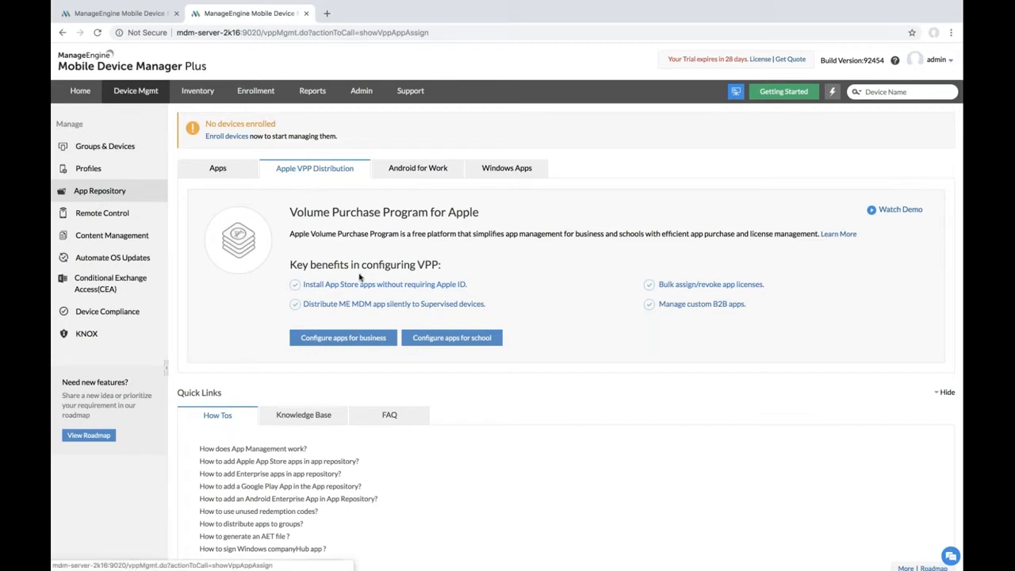
Step: Start 'Configure apps for business' to bring up the ABM token upload form
{"action": "left_click", "coordinate": [355, 336]}
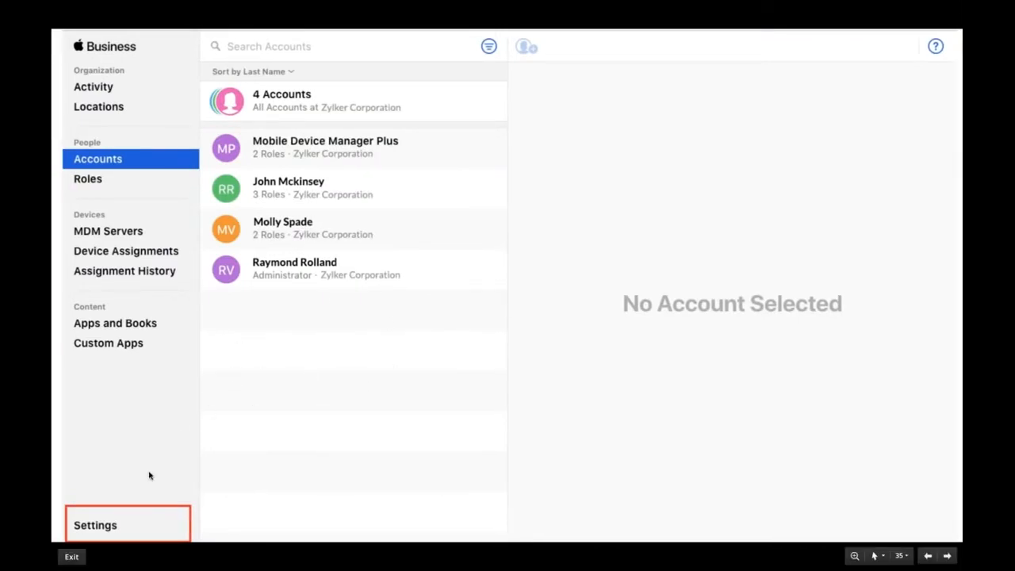
Step: Advance the slides past the Apple Business server-token settings, back to the ABM form
{"action": "left_click", "coordinate": [127, 524]}
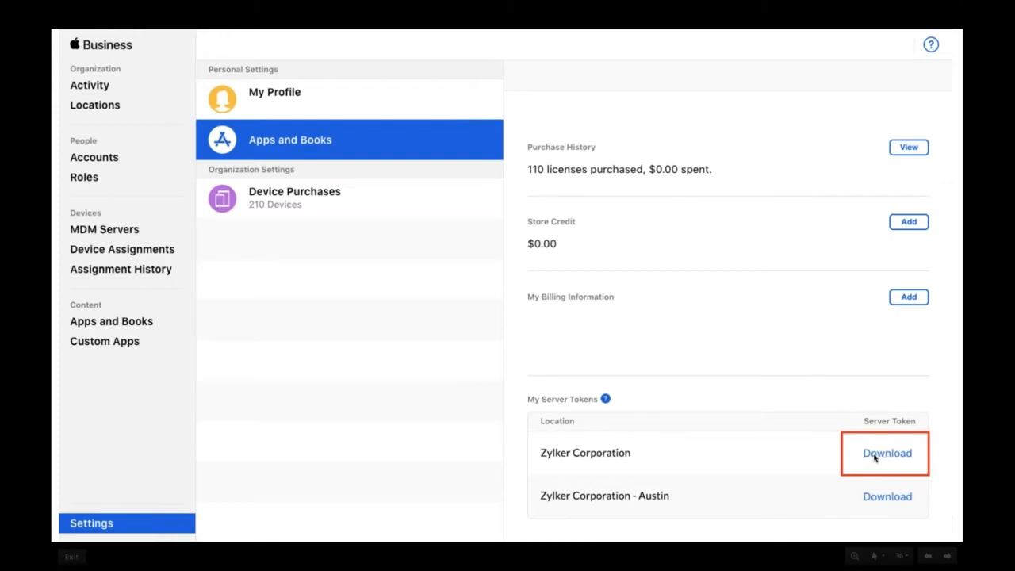
{"action": "key", "text": "Right"}
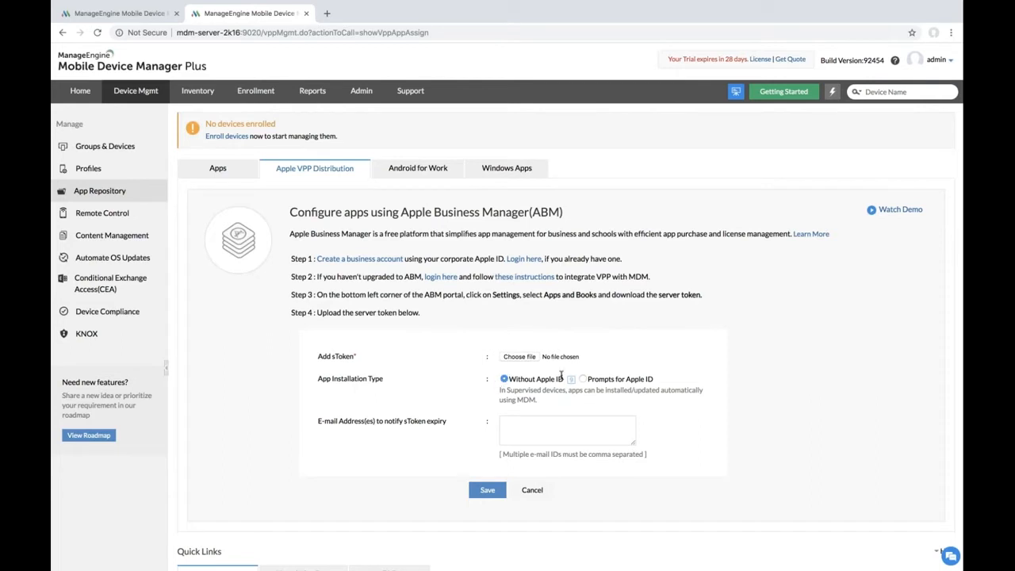
Step: Select the token-expiry notification e-mail field, then switch to the session with the configured token
{"action": "mouse_move", "coordinate": [568, 382]}
{"action": "left_click", "coordinate": [522, 429]}
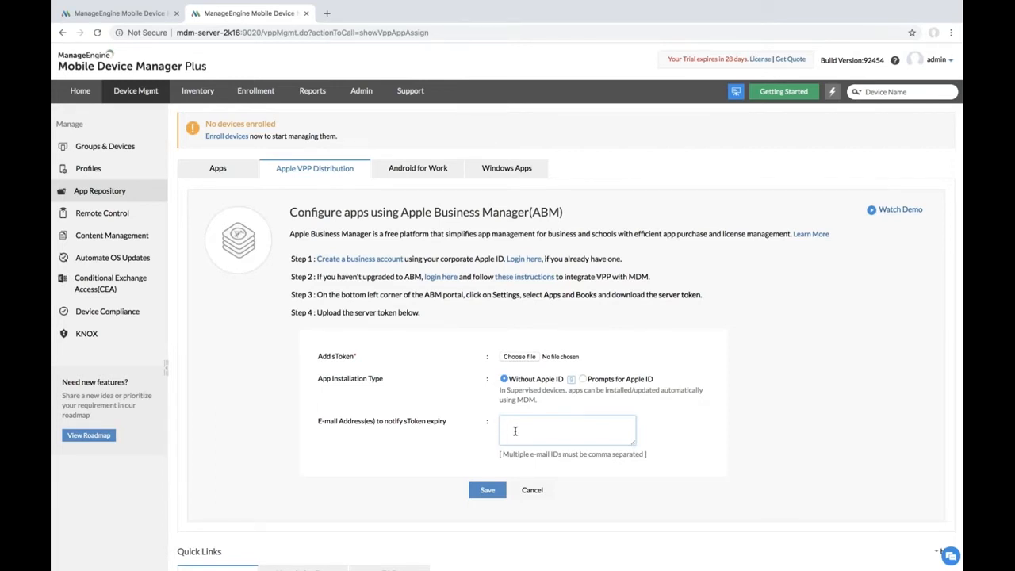
{"action": "left_click", "coordinate": [138, 13]}
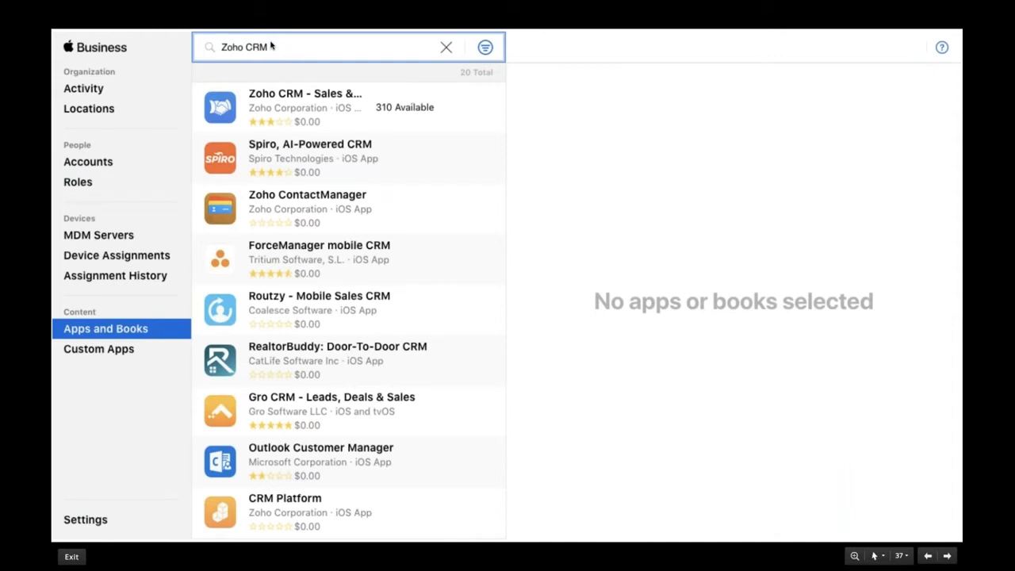
Step: Advance past the Zoho CRM license slide to the ABM slide with two phones
{"action": "left_click", "coordinate": [307, 101]}
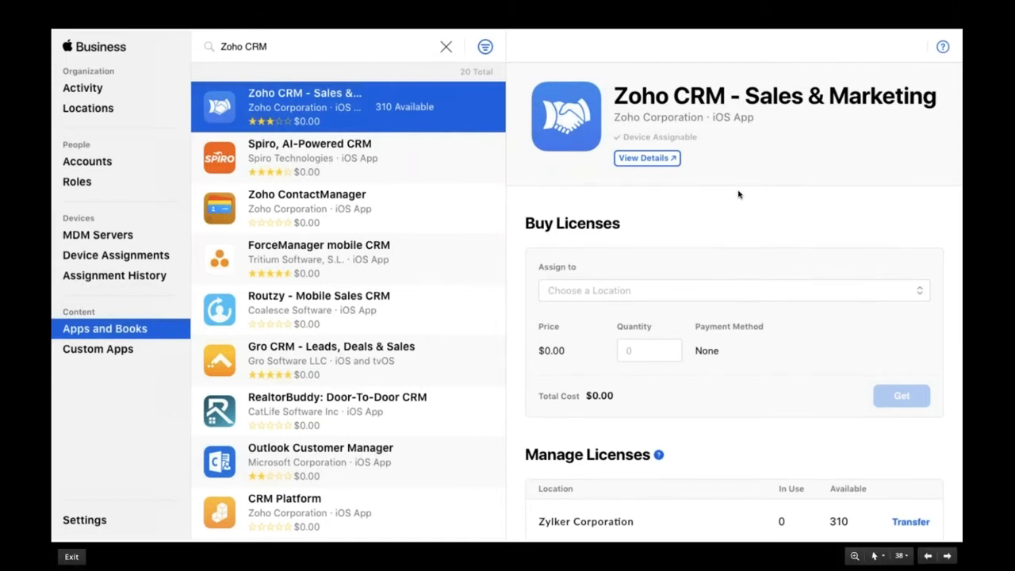
{"action": "key", "text": "Right"}
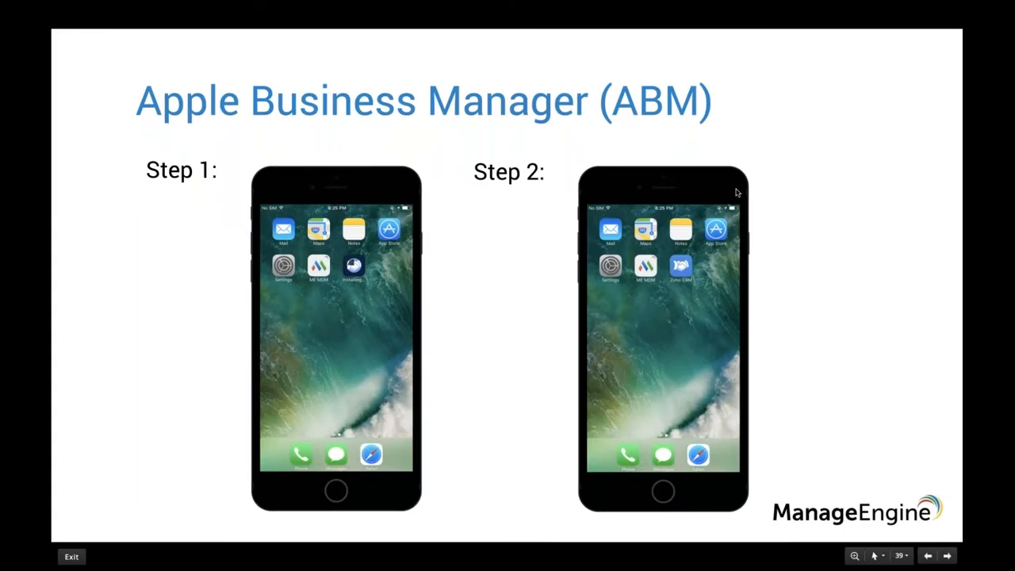
Step: Run Sync Apps > Sync Vpp Apps in App Repository and reload the app list
{"action": "key", "text": "ctrl+Right"}
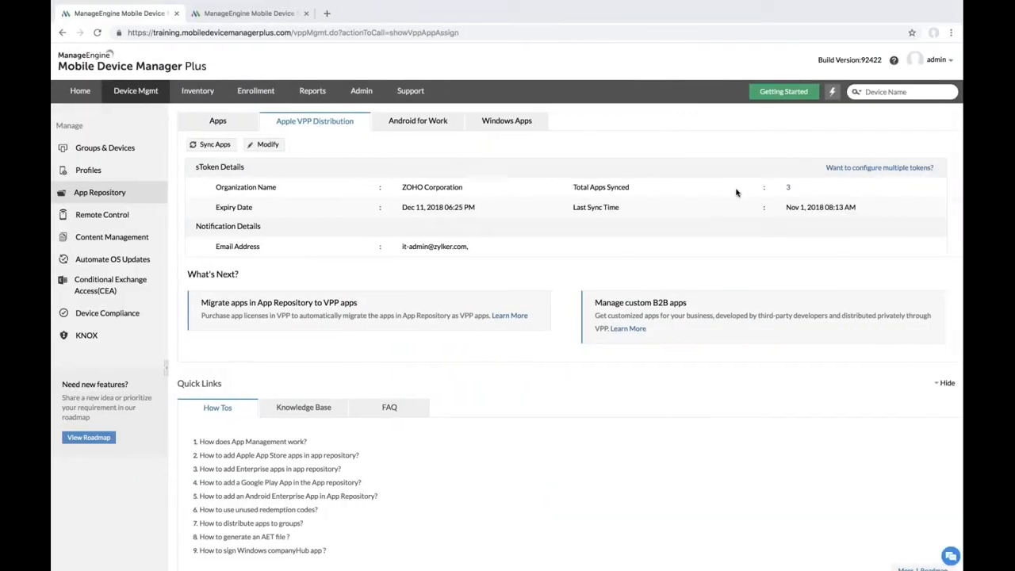
{"action": "left_click", "coordinate": [127, 192]}
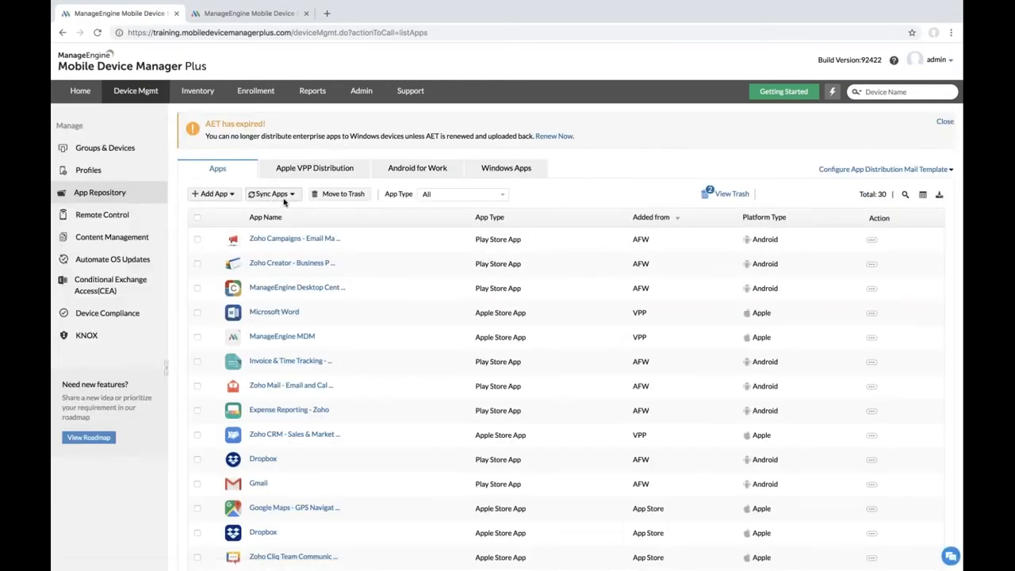
{"action": "left_click", "coordinate": [286, 196]}
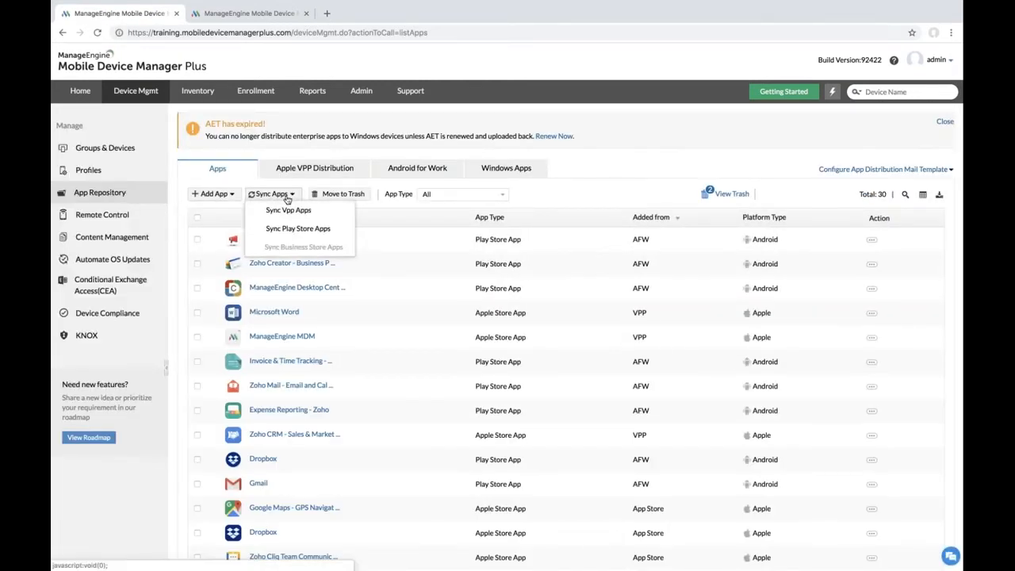
{"action": "left_click", "coordinate": [289, 210]}
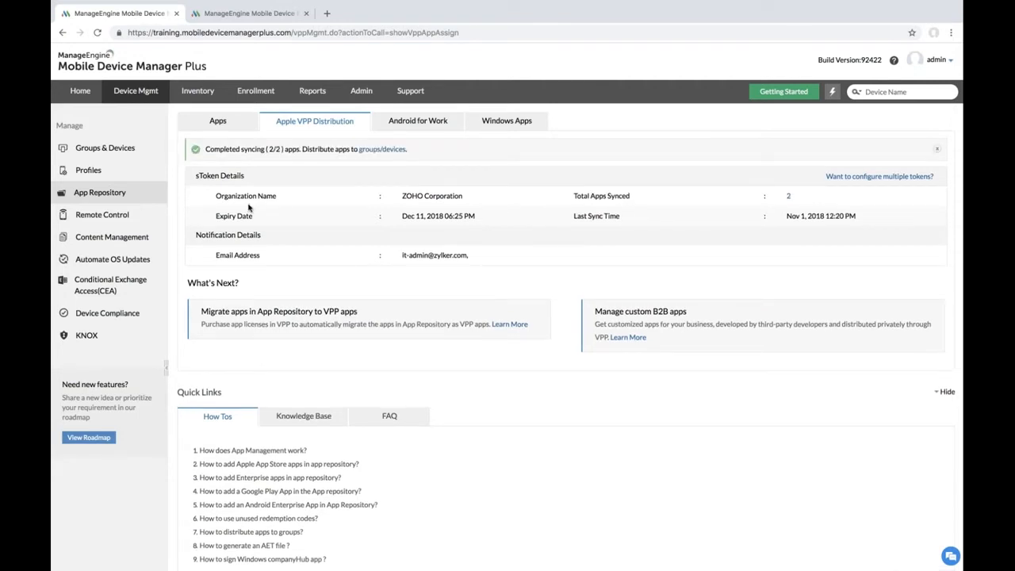
{"action": "left_click", "coordinate": [115, 195]}
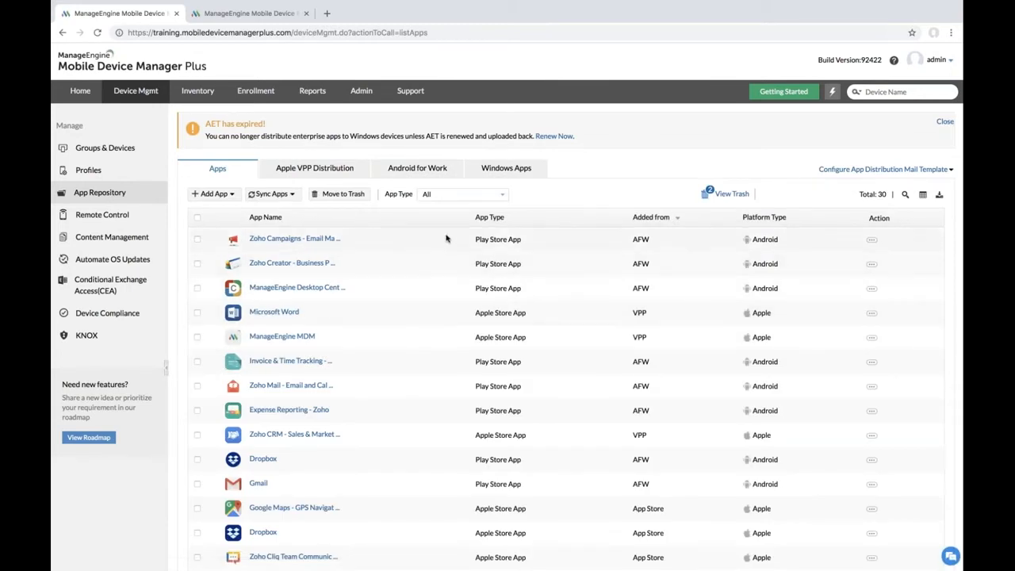
Step: Filter to Apple Store App, review Zoho CRM's 195 of 200 available licenses, and open Groups & Devices
{"action": "left_click", "coordinate": [479, 196]}
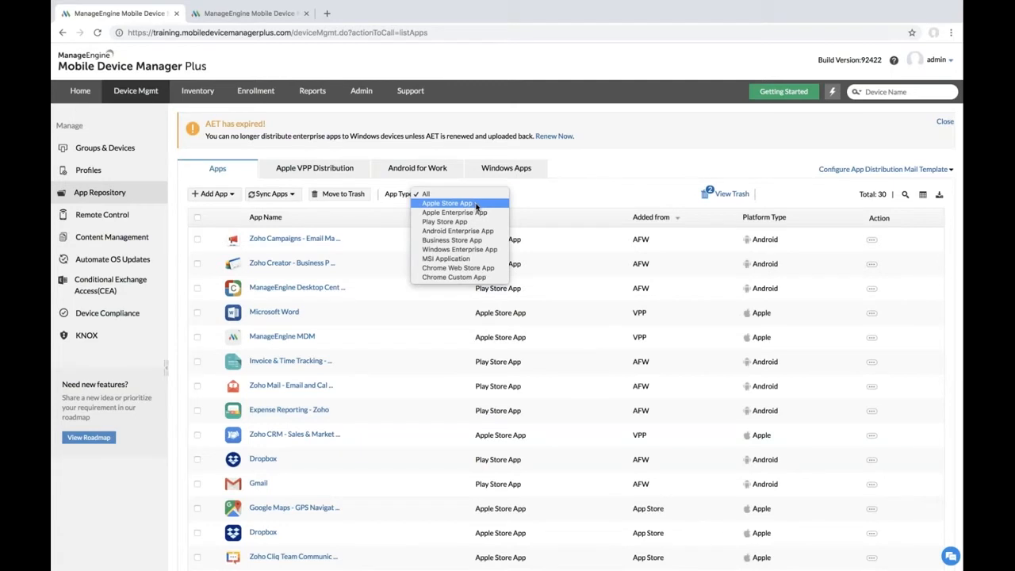
{"action": "left_click", "coordinate": [476, 204]}
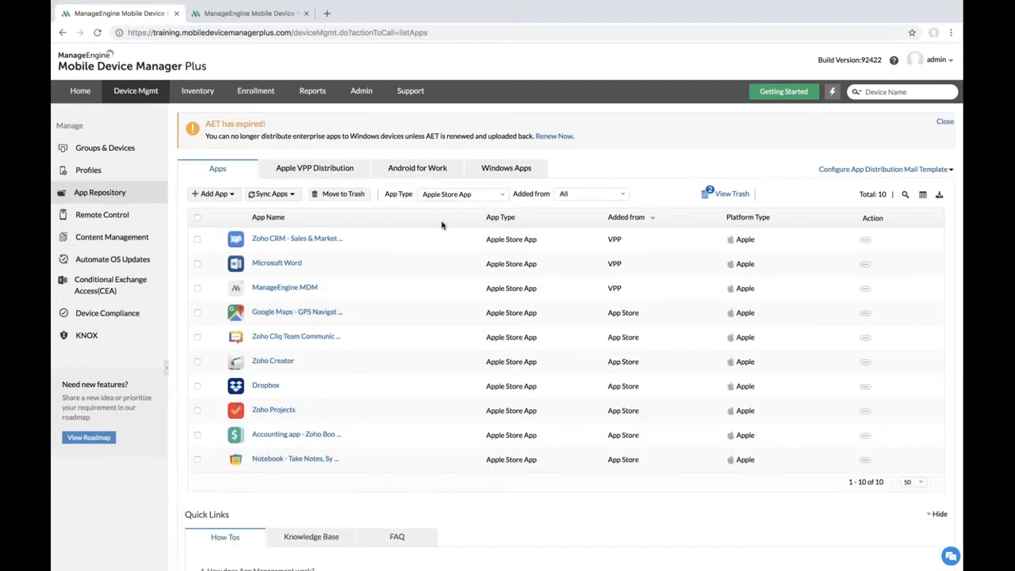
{"action": "left_click", "coordinate": [304, 245]}
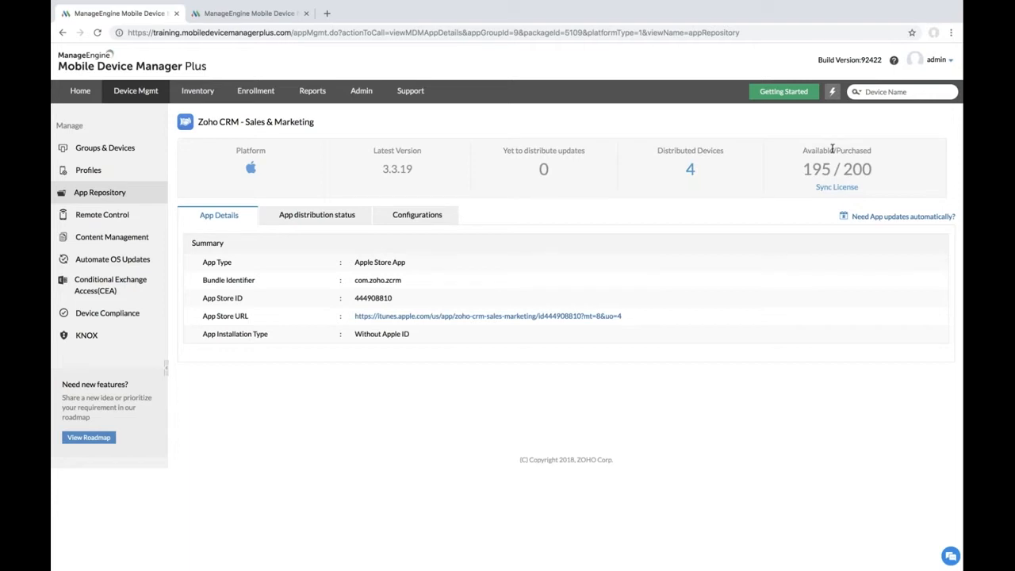
{"action": "left_click", "coordinate": [123, 151]}
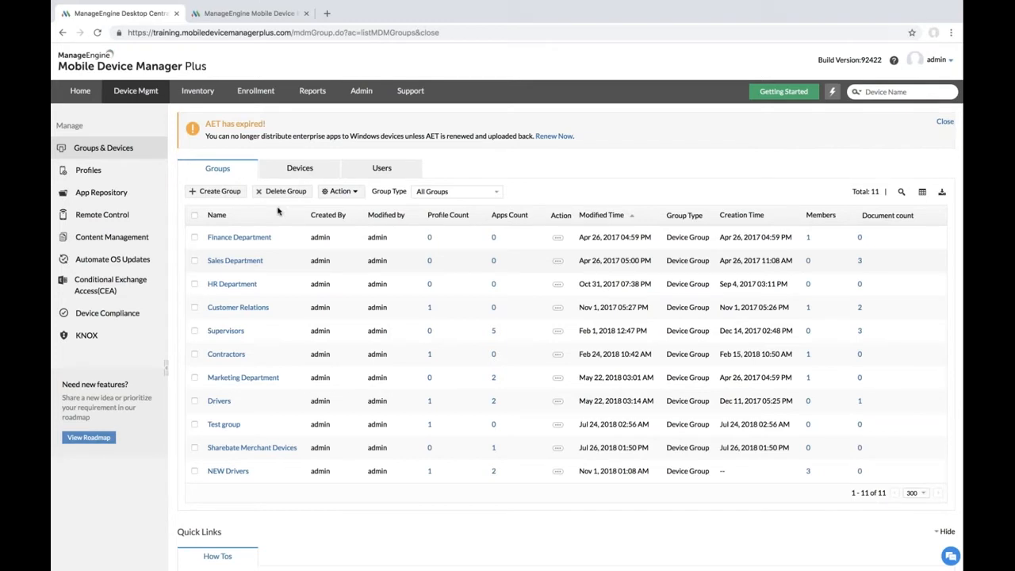
Step: Filter the Devices list to Apple, select all four, and choose Action > Distribute Apps
{"action": "left_click", "coordinate": [295, 175]}
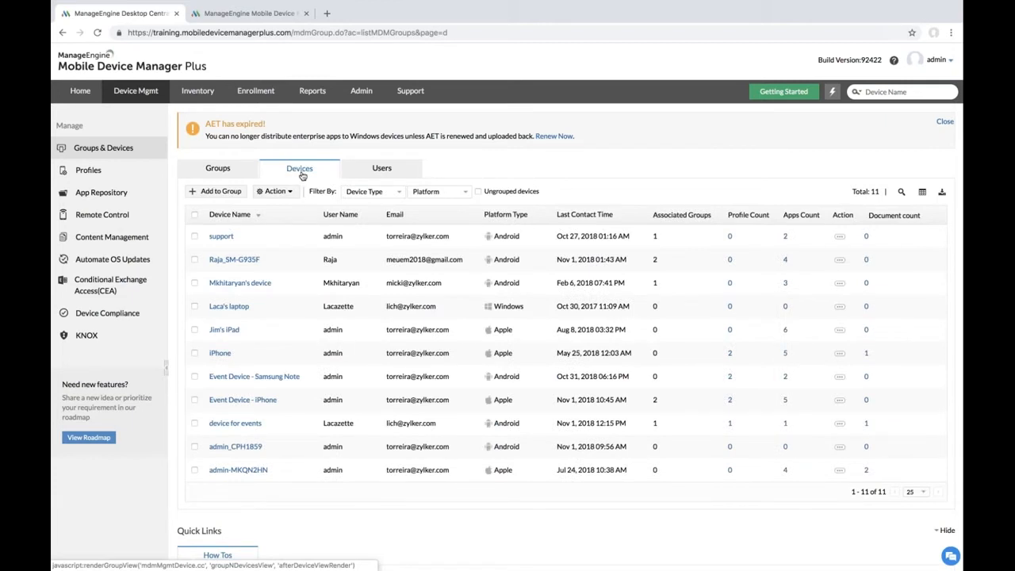
{"action": "left_click", "coordinate": [444, 196]}
{"action": "left_click", "coordinate": [436, 200]}
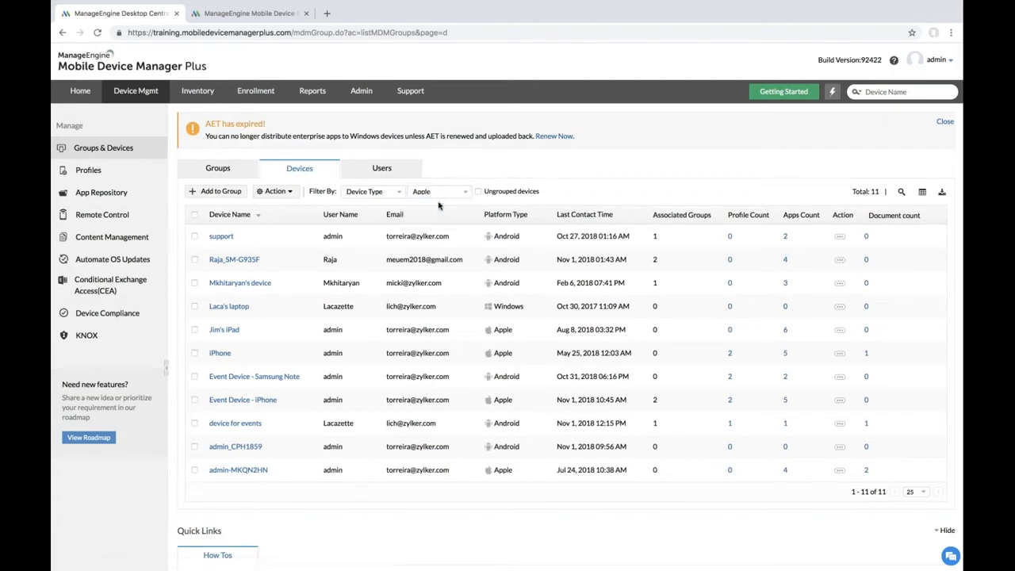
{"action": "left_click", "coordinate": [194, 215]}
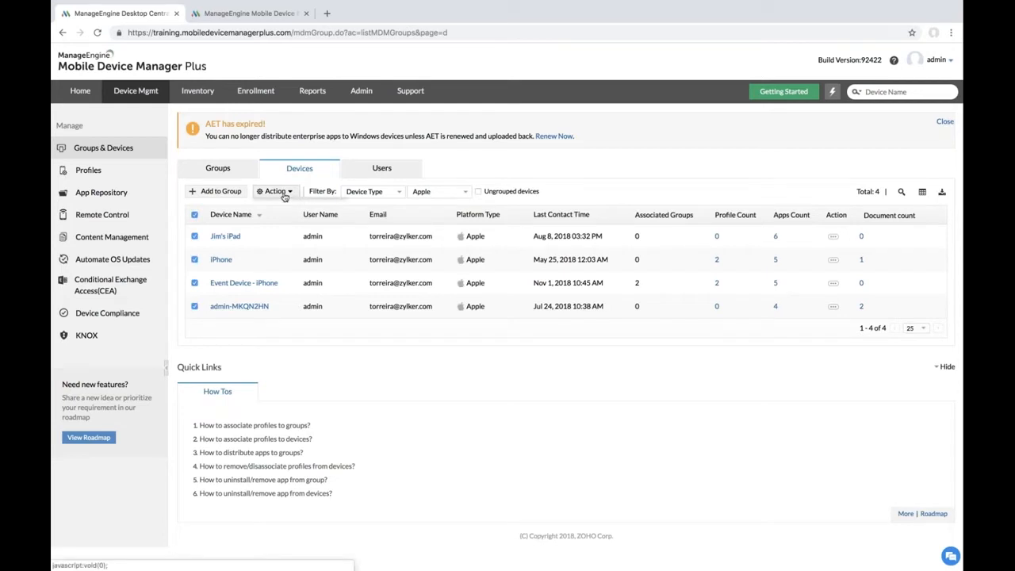
{"action": "left_click", "coordinate": [285, 194]}
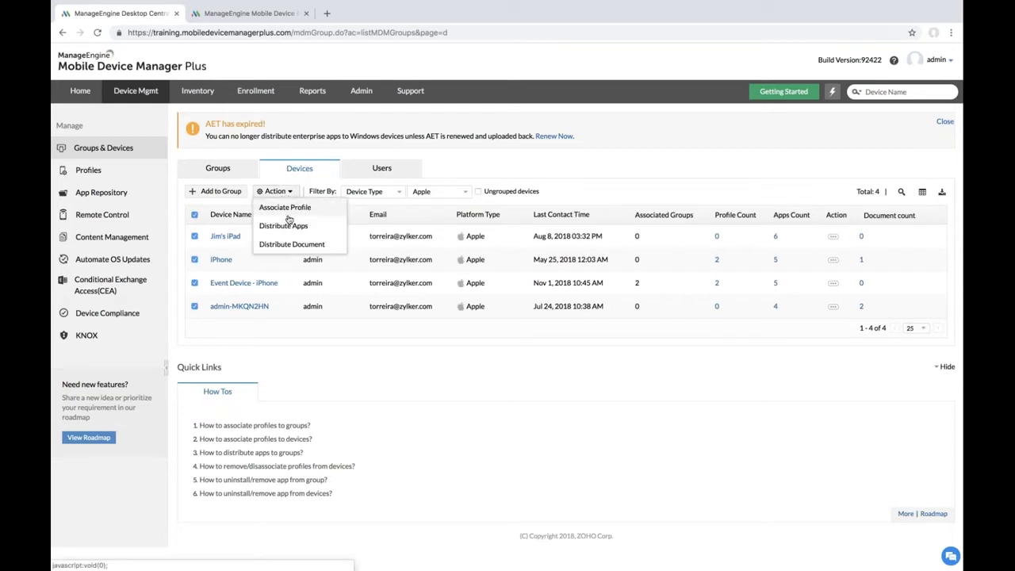
{"action": "left_click", "coordinate": [285, 225]}
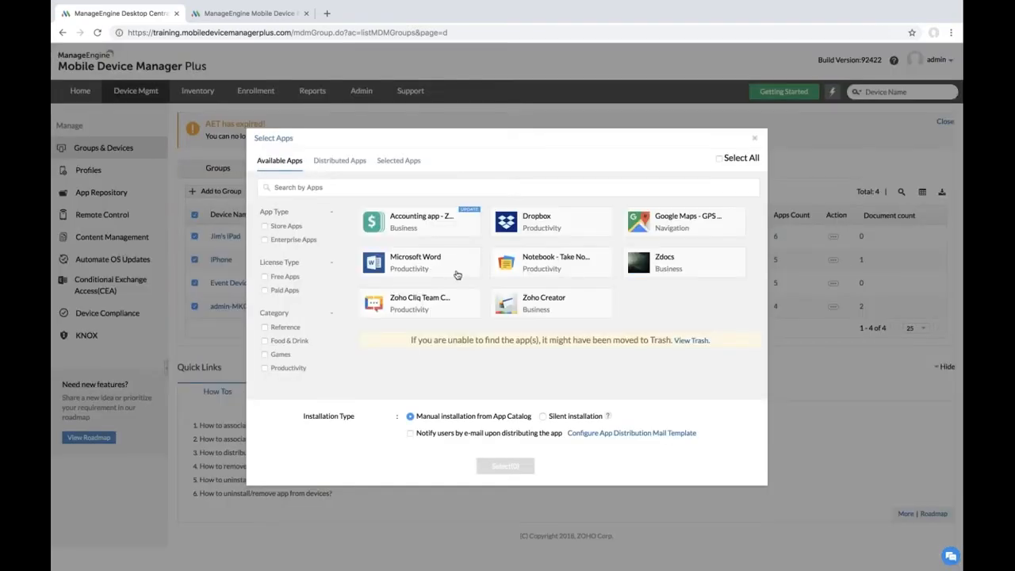
Step: Choose Zoho Creator with Silent installation and confirm with Select(1)
{"action": "left_click", "coordinate": [548, 307]}
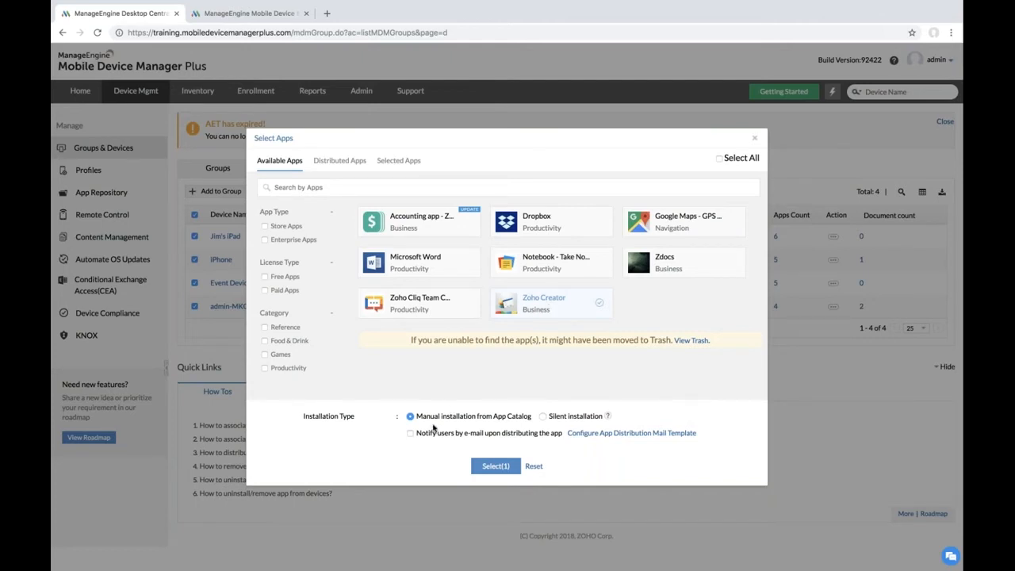
{"action": "left_click", "coordinate": [543, 416]}
{"action": "left_click", "coordinate": [496, 466]}
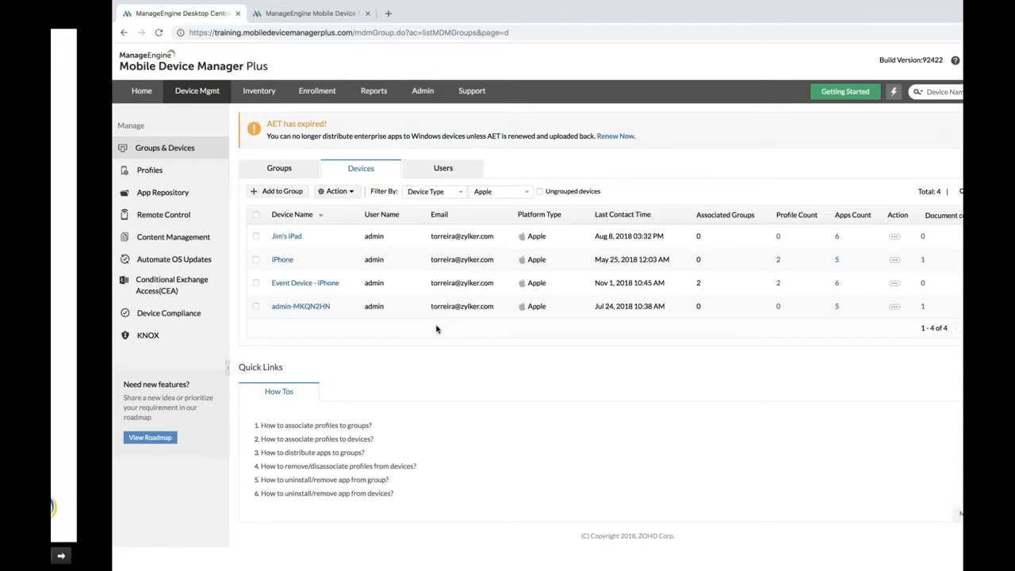
Step: Return to the Zoho Show slideshow's ABM slide showing the phone screens
{"action": "key", "text": "ctrl+Left"}
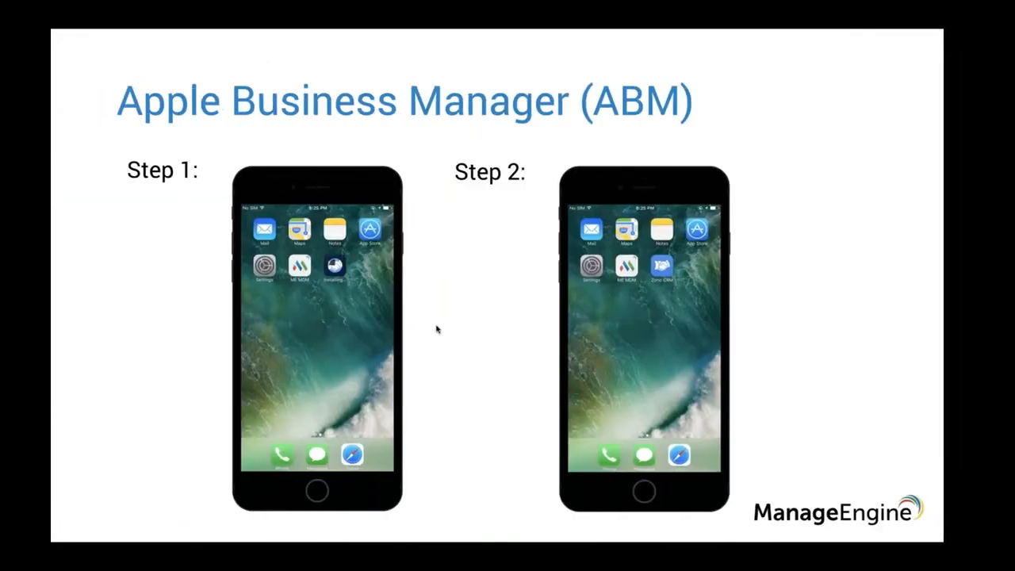
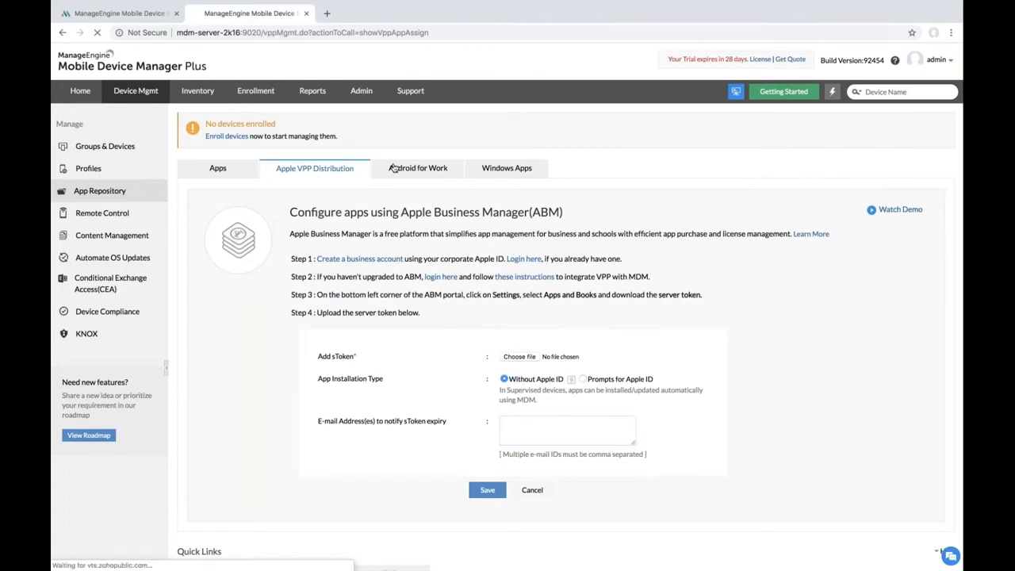
Step: Begin Android for Work registration without G Suite, moving on to the Google Play sign-up
{"action": "left_click", "coordinate": [653, 311]}
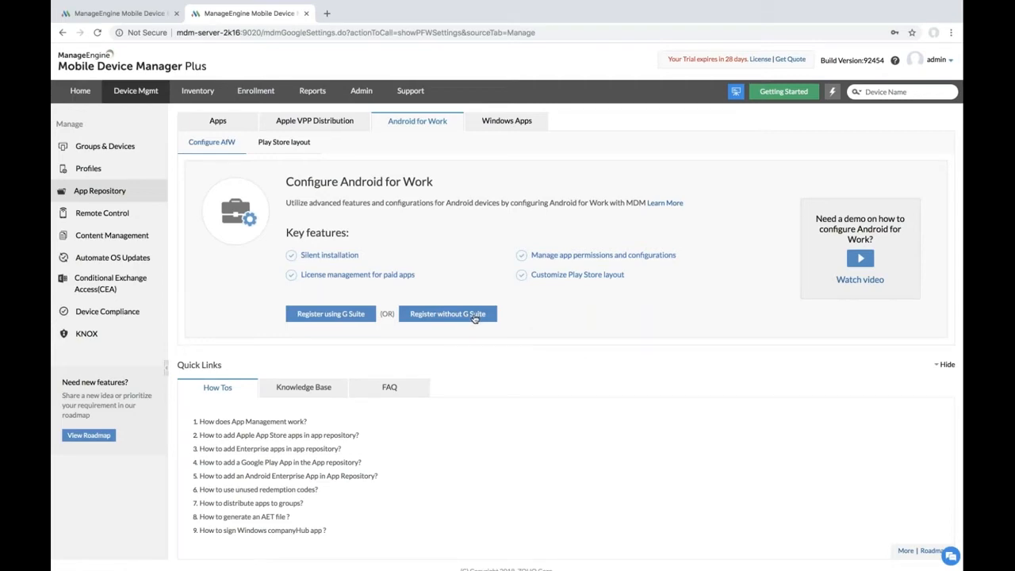
{"action": "key", "text": "ctrl+Left"}
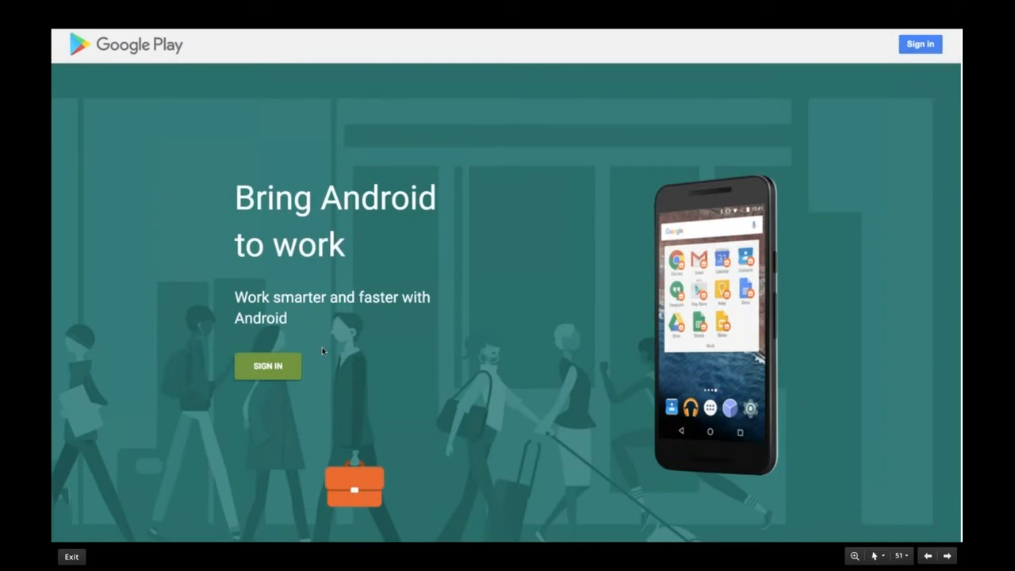
Step: Register organization Zylker in Managed Google Play with ManageEngine EMM as provider and complete registration
{"action": "left_click", "coordinate": [254, 376]}
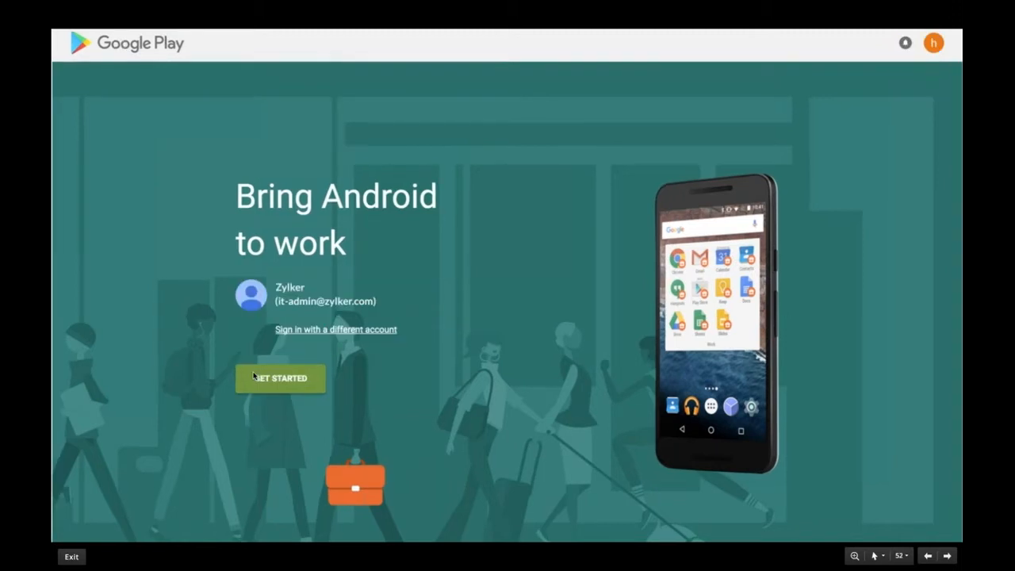
{"action": "left_click", "coordinate": [254, 376]}
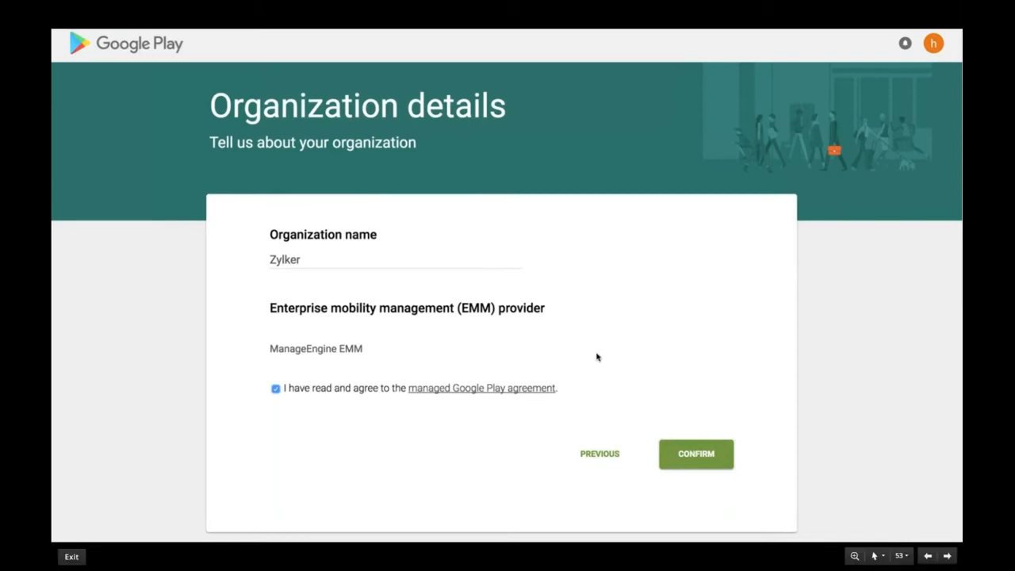
{"action": "key", "text": "Right"}
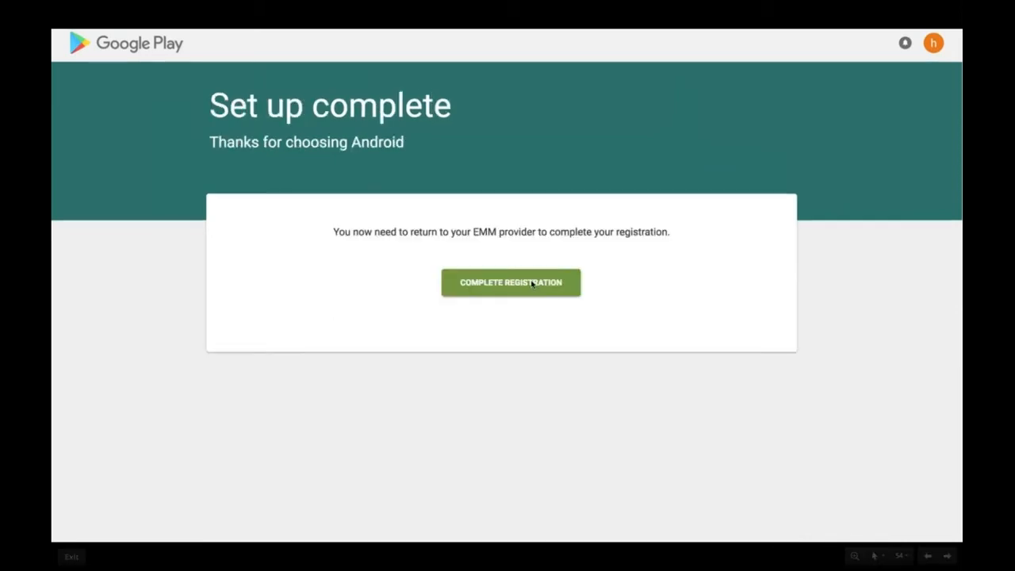
{"action": "key", "text": "Right"}
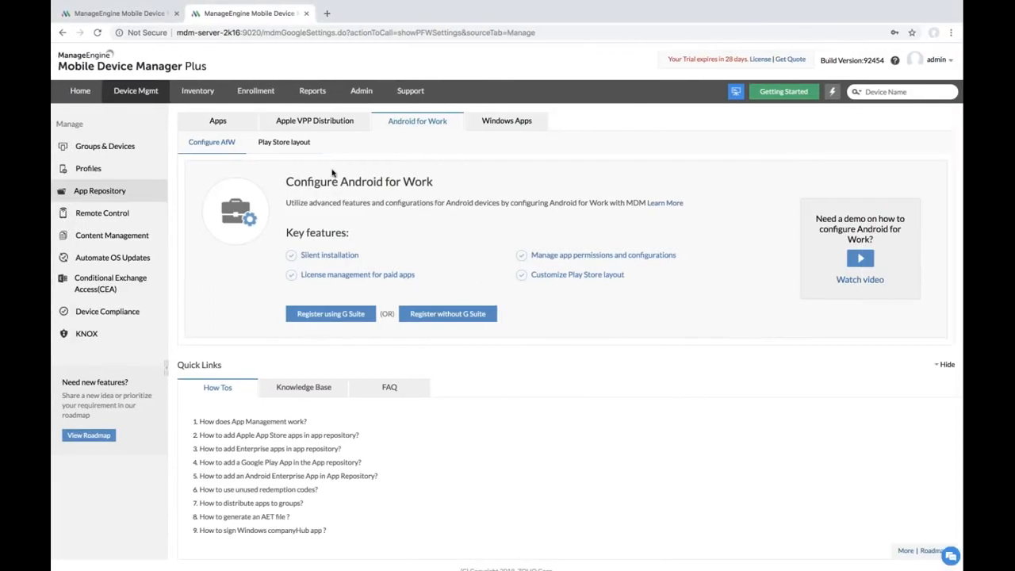
Step: Show the completed Android for Work registration details
{"action": "key", "text": "Right"}
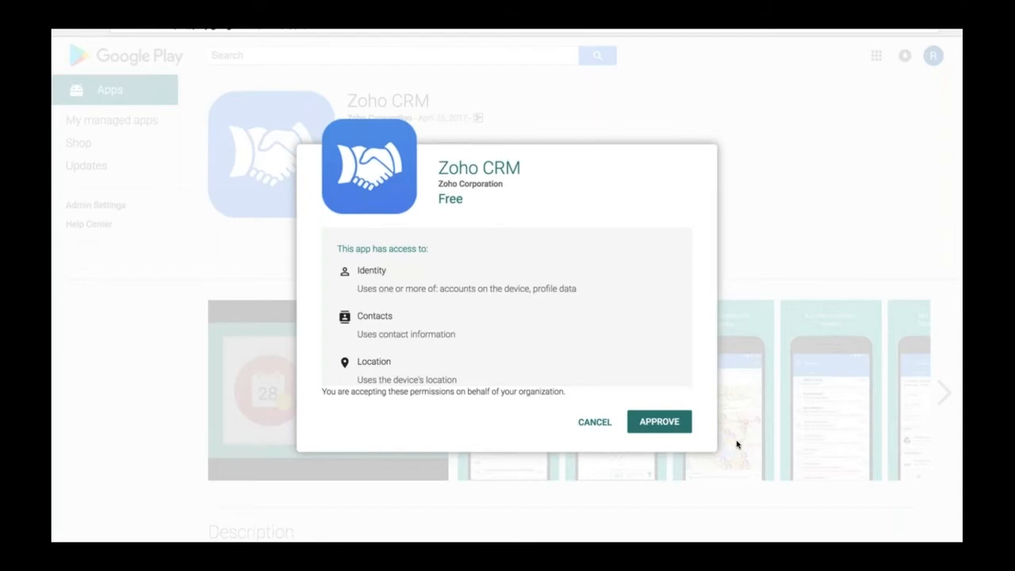
Step: Return to the MDM console and show the App Repository list of 30 apps
{"action": "key", "text": "ctrl+Right"}
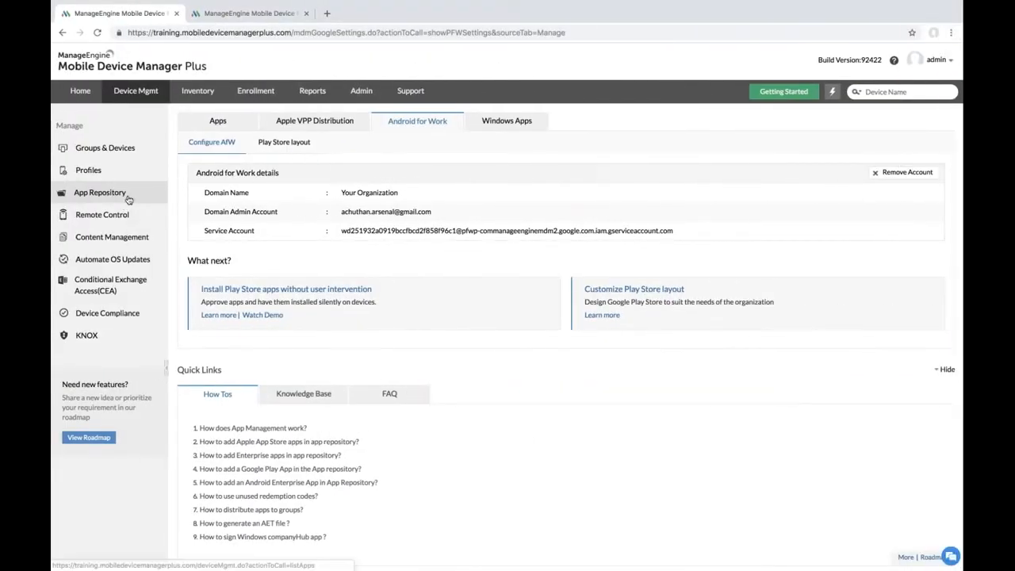
{"action": "left_click", "coordinate": [127, 198]}
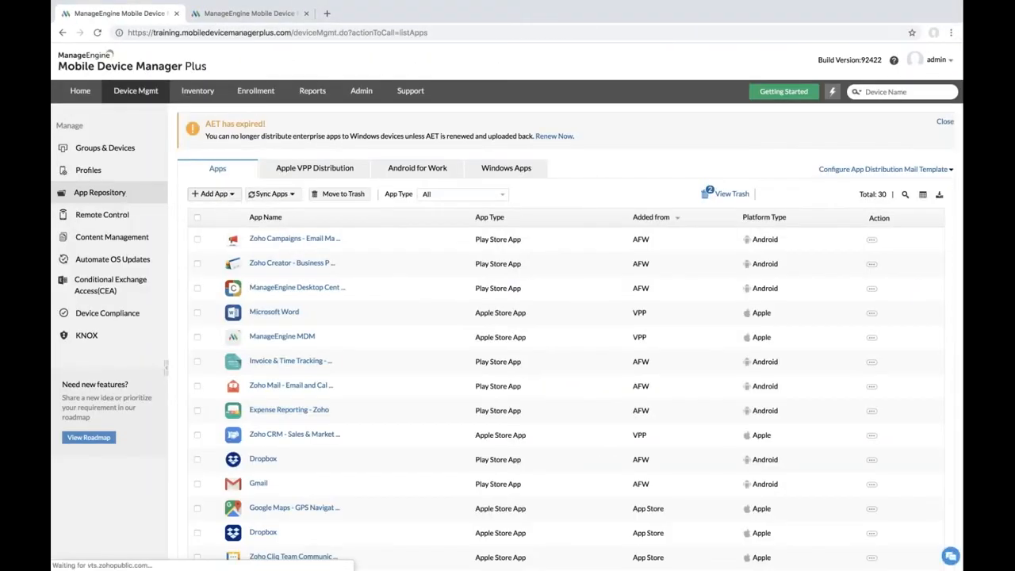
Step: Sync Play Store apps, filter the repository to Play Store App, and open Zoho Creator's details
{"action": "left_click", "coordinate": [288, 197]}
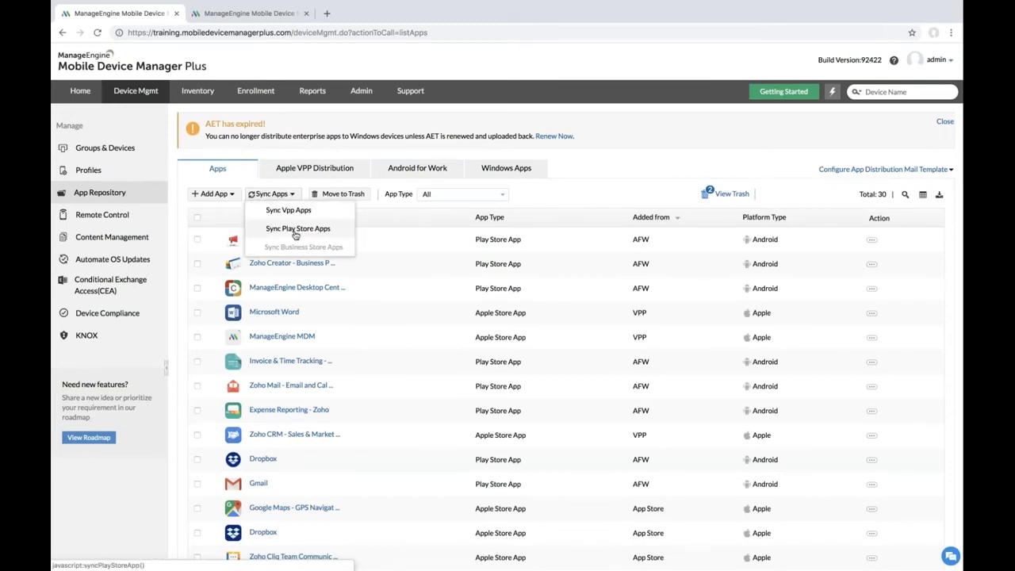
{"action": "left_click", "coordinate": [295, 232]}
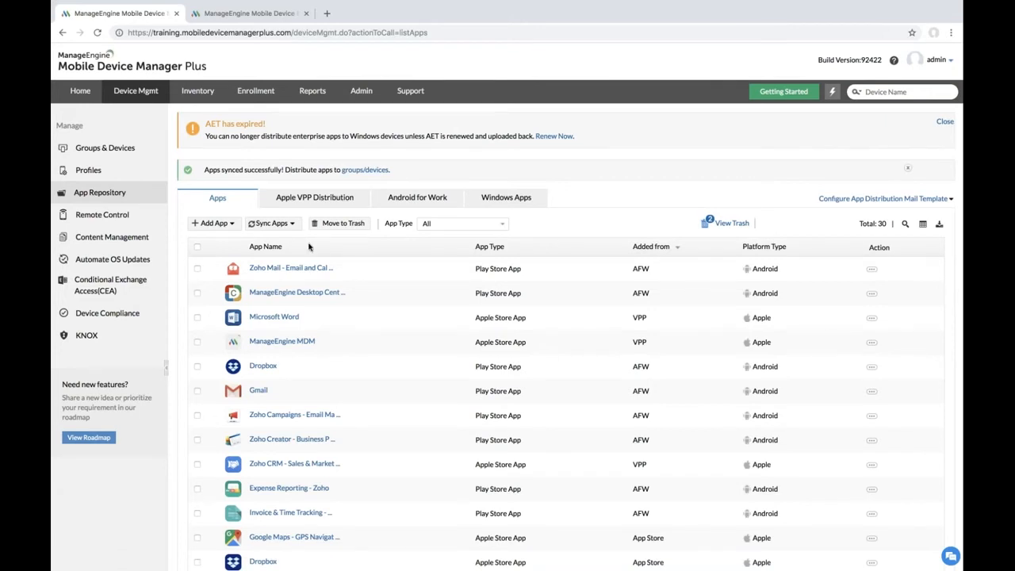
{"action": "left_click", "coordinate": [491, 226]}
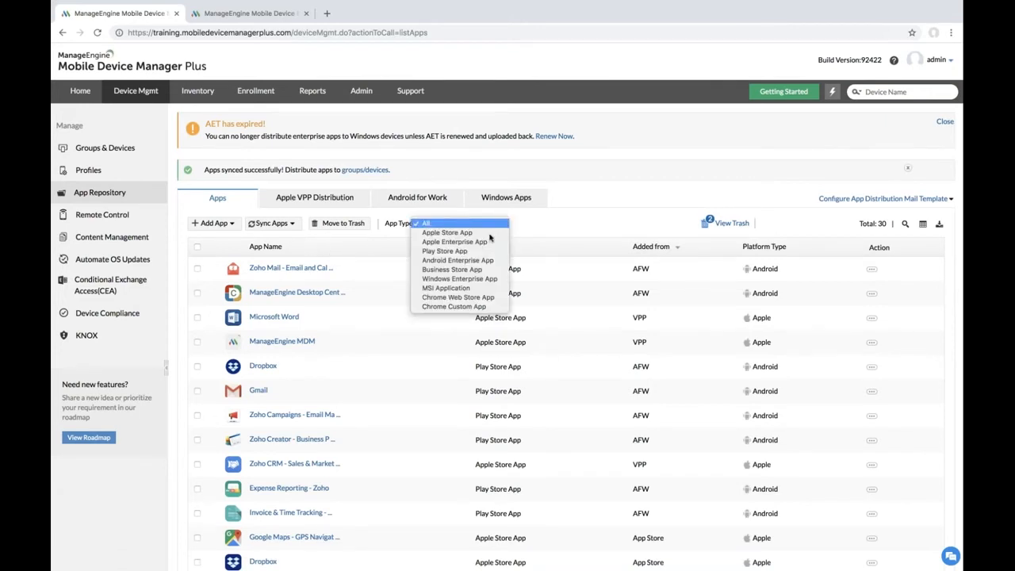
{"action": "left_click", "coordinate": [485, 250]}
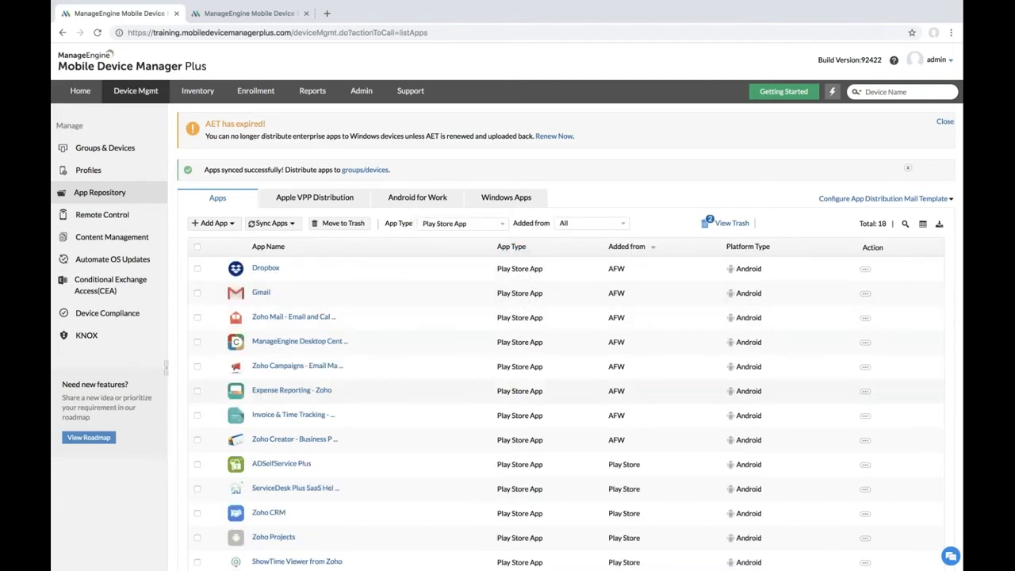
{"action": "left_click", "coordinate": [314, 443]}
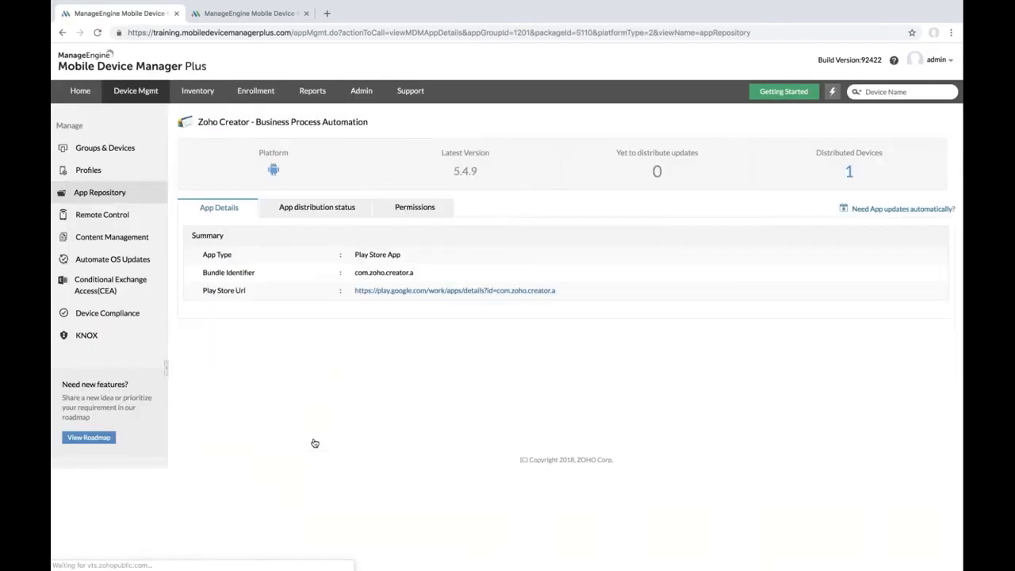
Step: Set Zoho Creator's Phone and Location permissions to Allow and save
{"action": "left_click", "coordinate": [423, 215]}
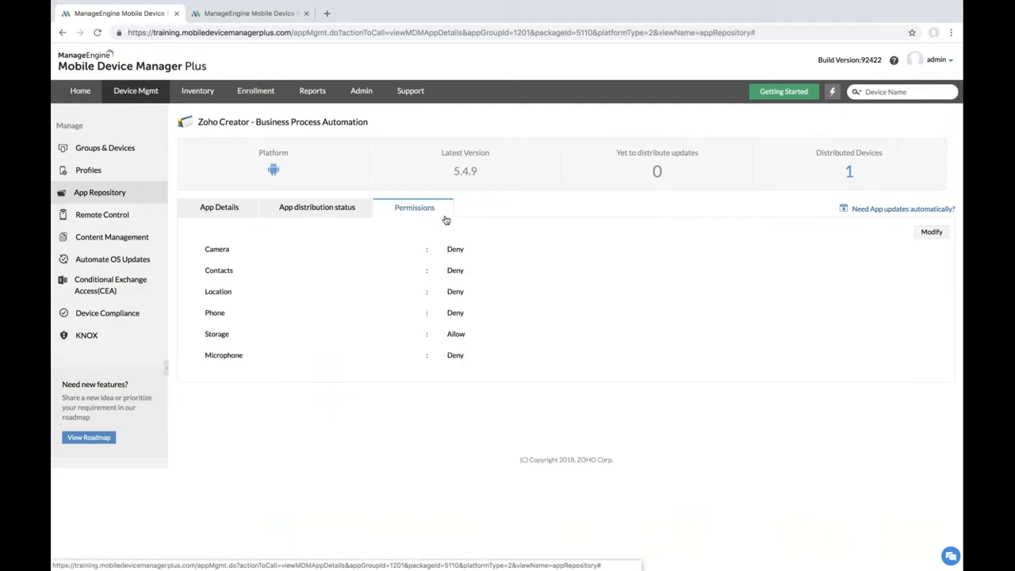
{"action": "left_click", "coordinate": [932, 232]}
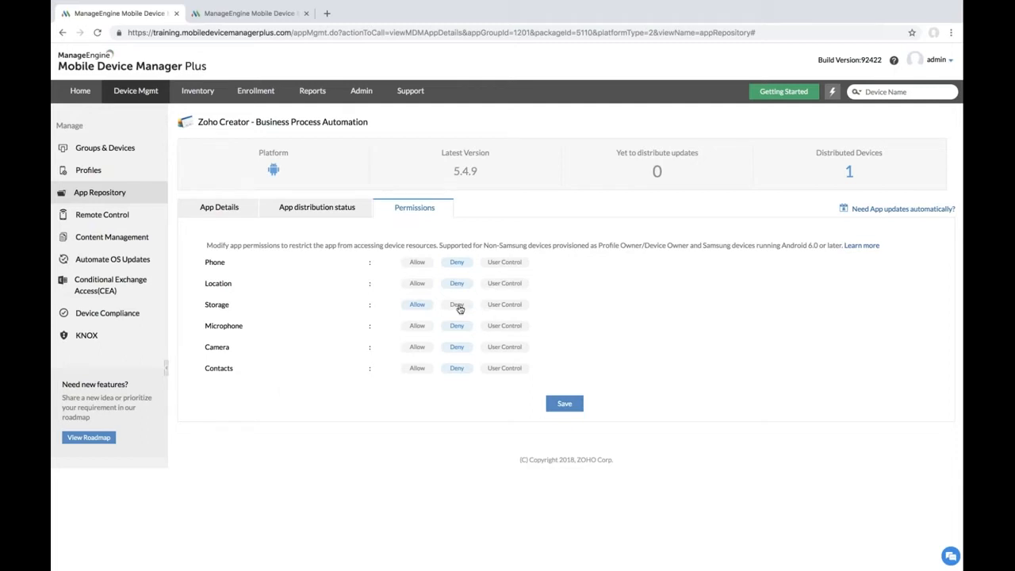
{"action": "left_click", "coordinate": [418, 287]}
{"action": "left_click", "coordinate": [420, 266]}
{"action": "left_click", "coordinate": [562, 404]}
{"action": "left_click", "coordinate": [117, 153]}
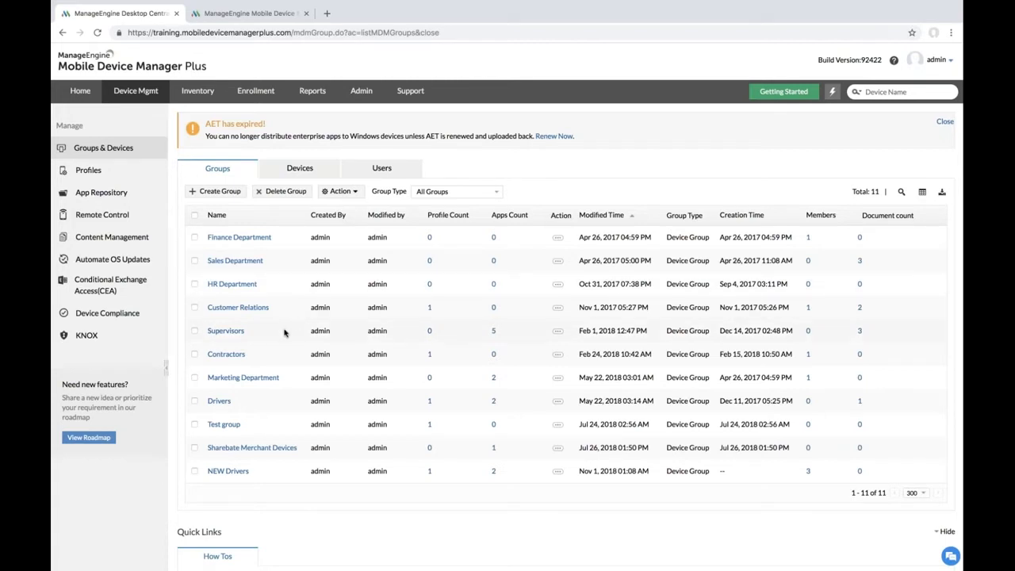
Step: Distribute Adobe Acrobat Reader and both Dropbox apps to the Marketing Department group
{"action": "left_click", "coordinate": [194, 378]}
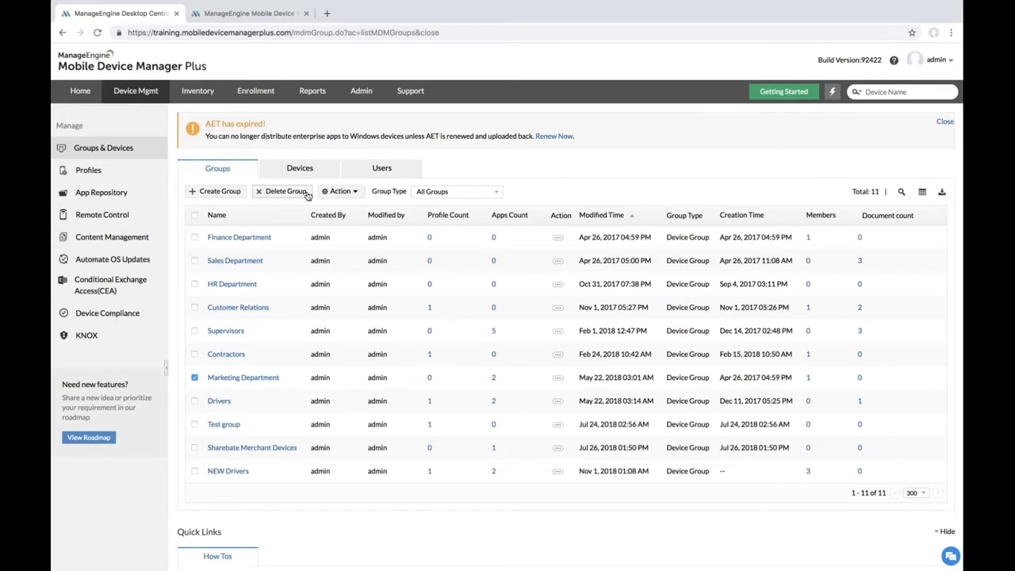
{"action": "left_click", "coordinate": [338, 192]}
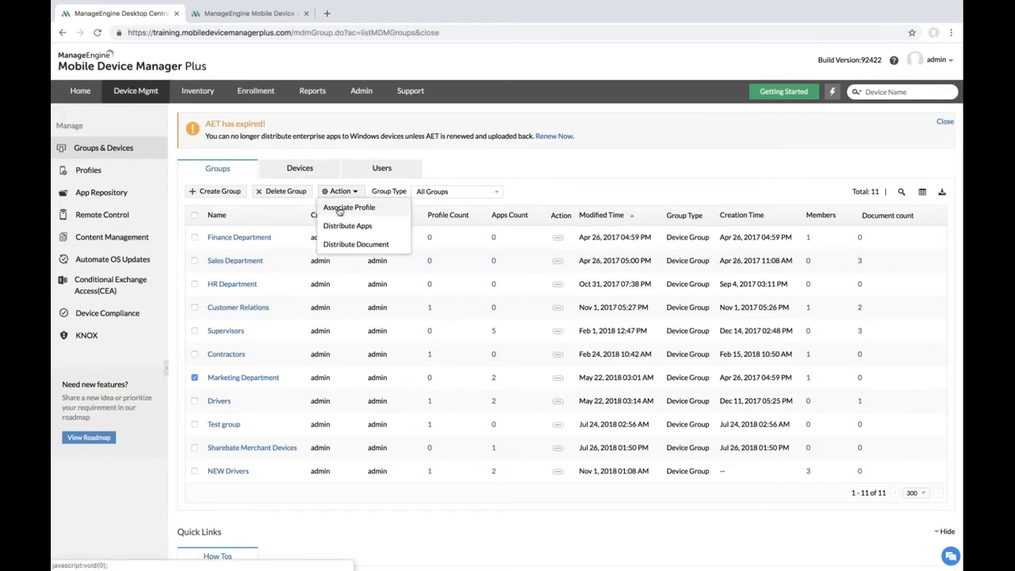
{"action": "left_click", "coordinate": [342, 225]}
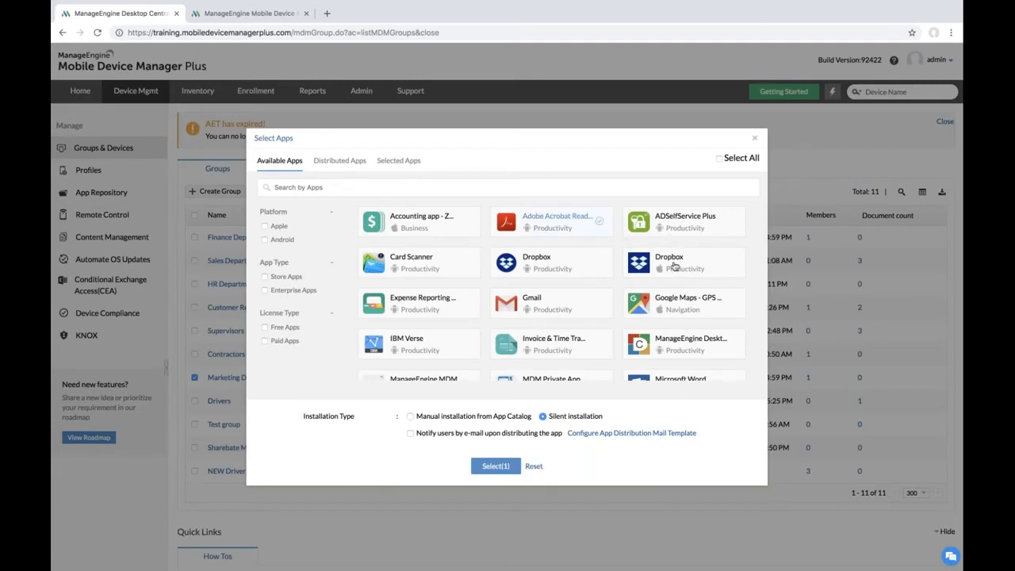
{"action": "left_click", "coordinate": [568, 269]}
{"action": "left_click", "coordinate": [674, 271]}
{"action": "left_click", "coordinate": [497, 467]}
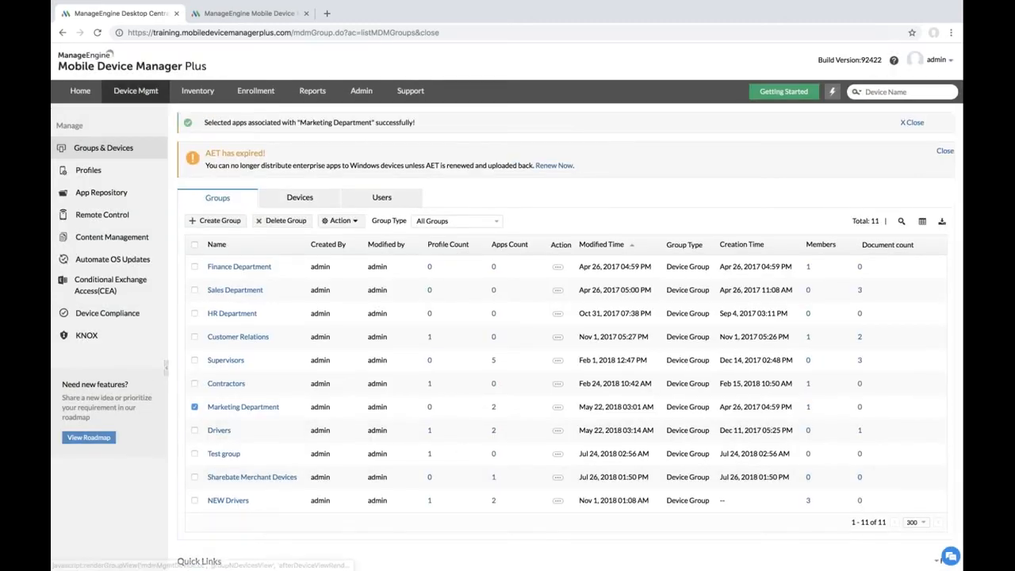
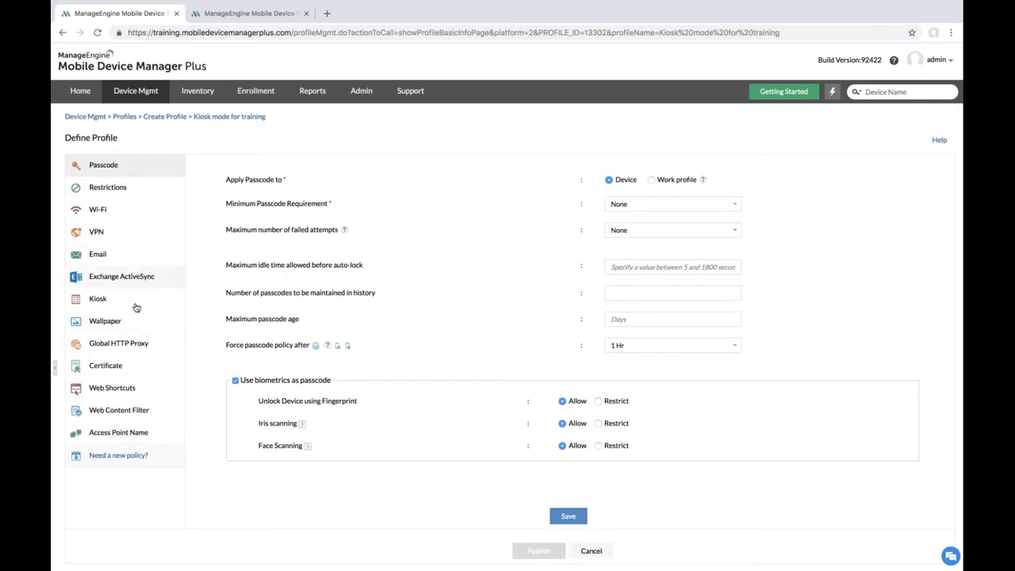
Step: Set the Kiosk policy to Single App mode with Z Delivery as the only allowed app
{"action": "left_click", "coordinate": [98, 300]}
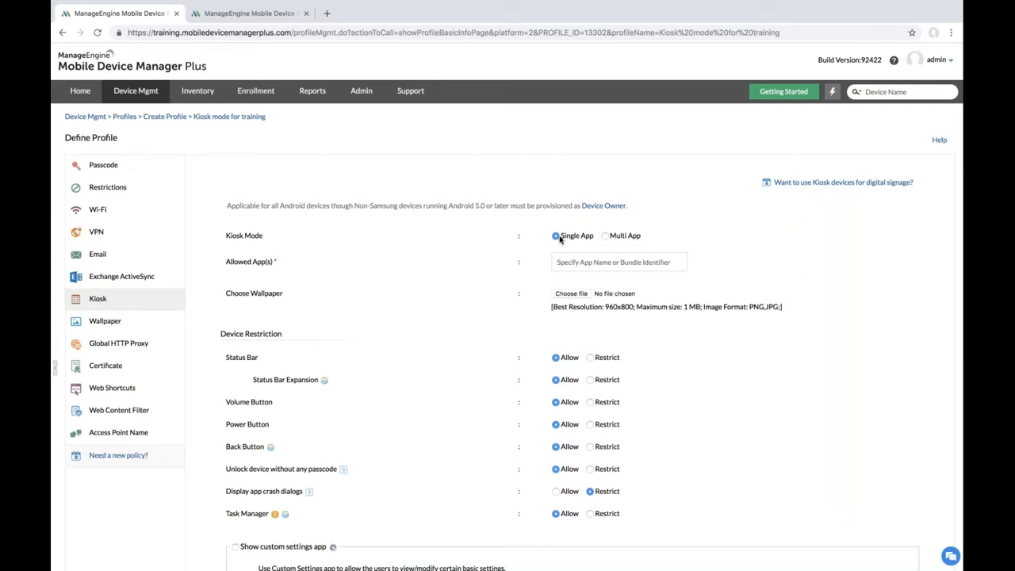
{"action": "left_click", "coordinate": [568, 261]}
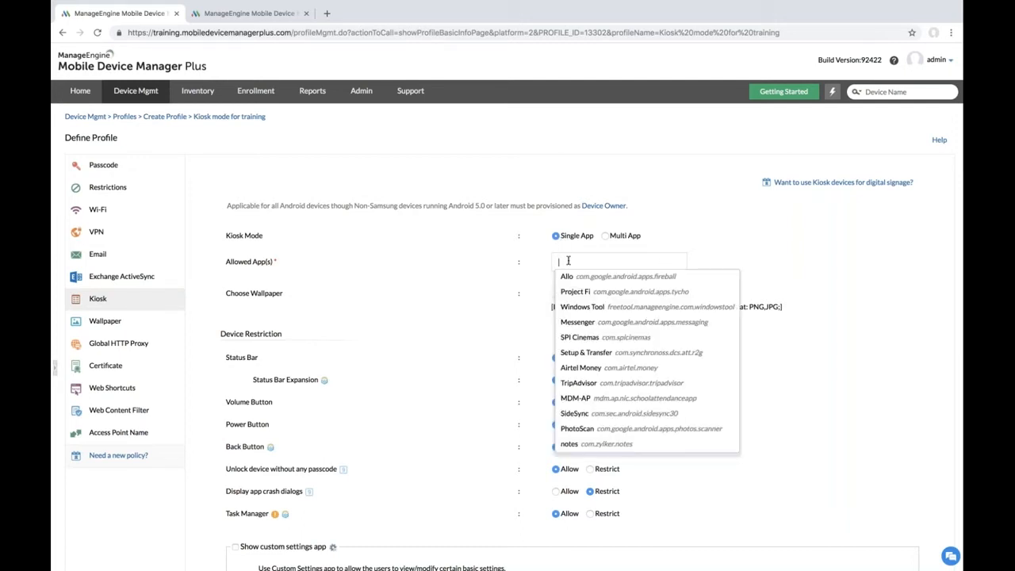
{"action": "type", "text": "zdelivery"}
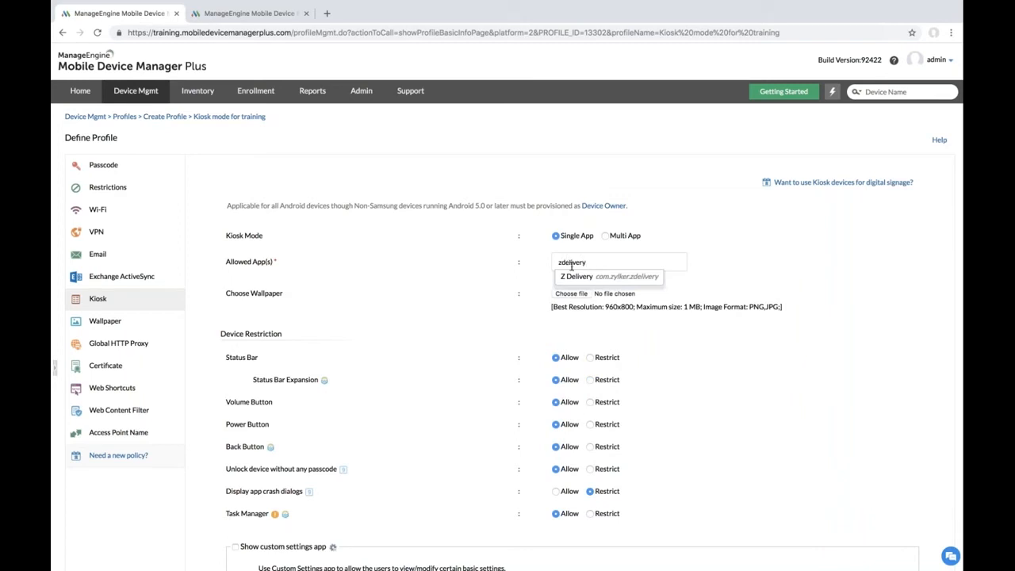
{"action": "left_click", "coordinate": [578, 277]}
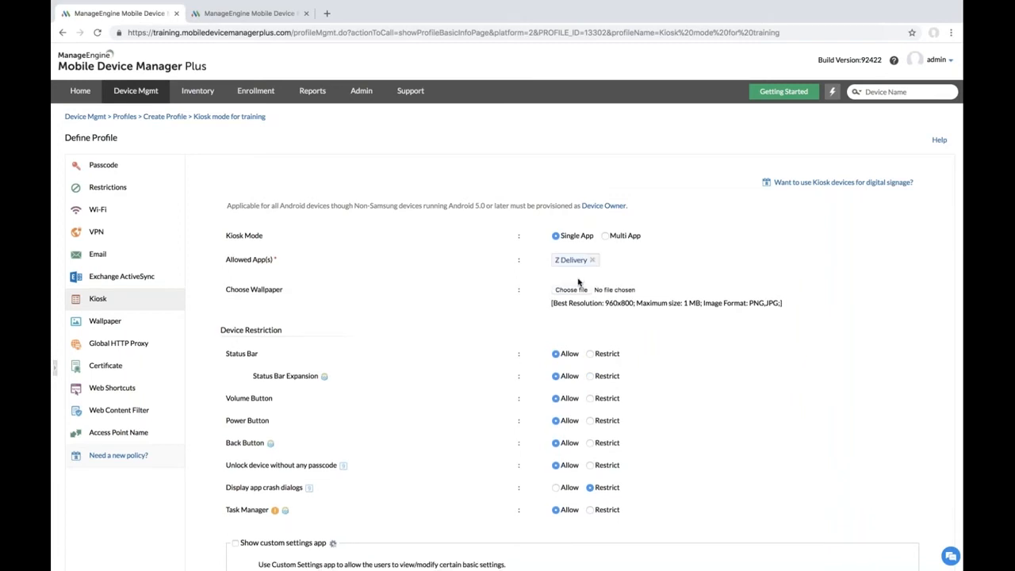
{"action": "scroll", "coordinate": [583, 282], "scroll_direction": "down", "scroll_amount": 1}
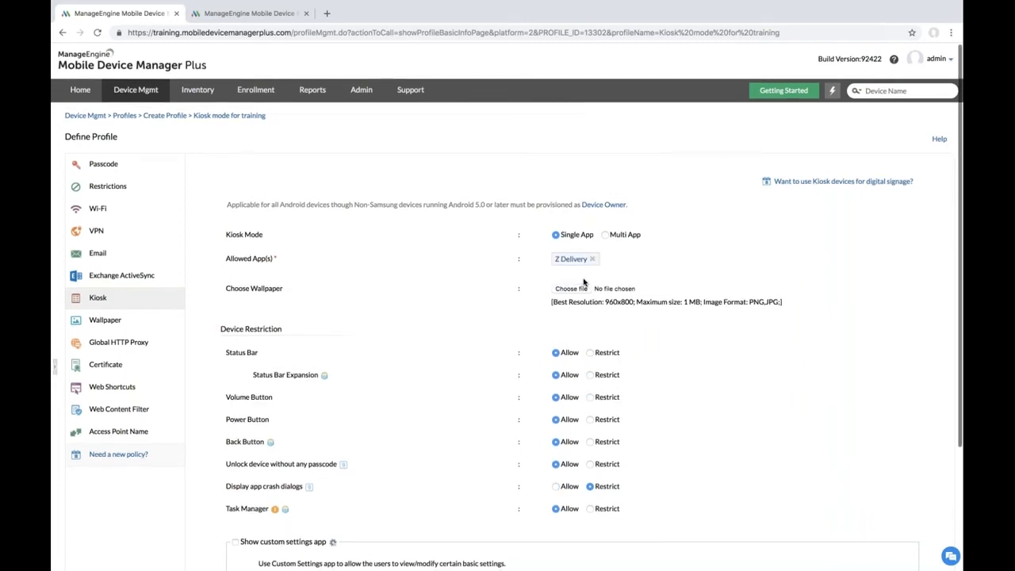
{"action": "scroll", "coordinate": [584, 282], "scroll_direction": "down", "scroll_amount": 3}
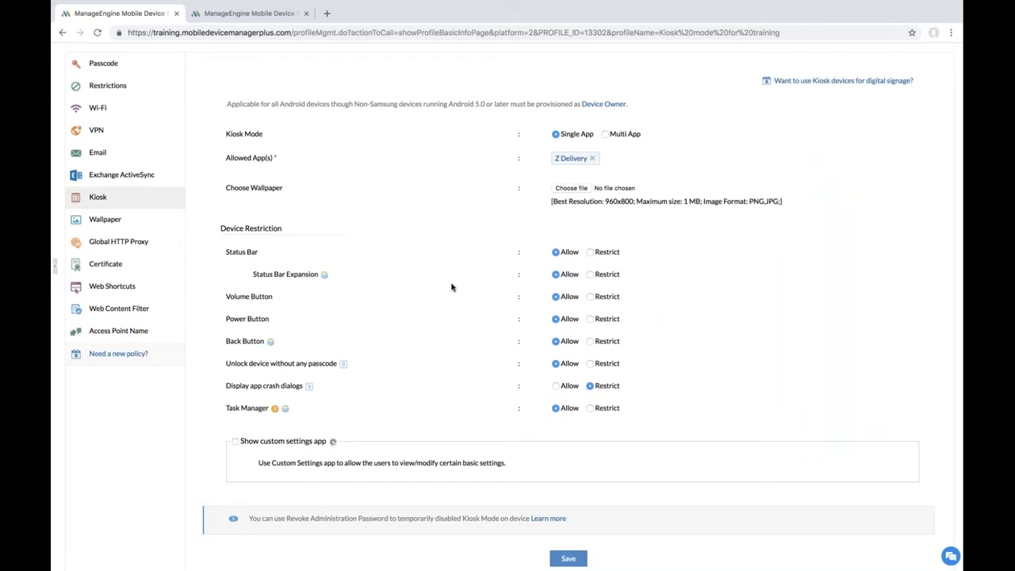
{"action": "scroll", "coordinate": [449, 290], "scroll_direction": "down", "scroll_amount": 1}
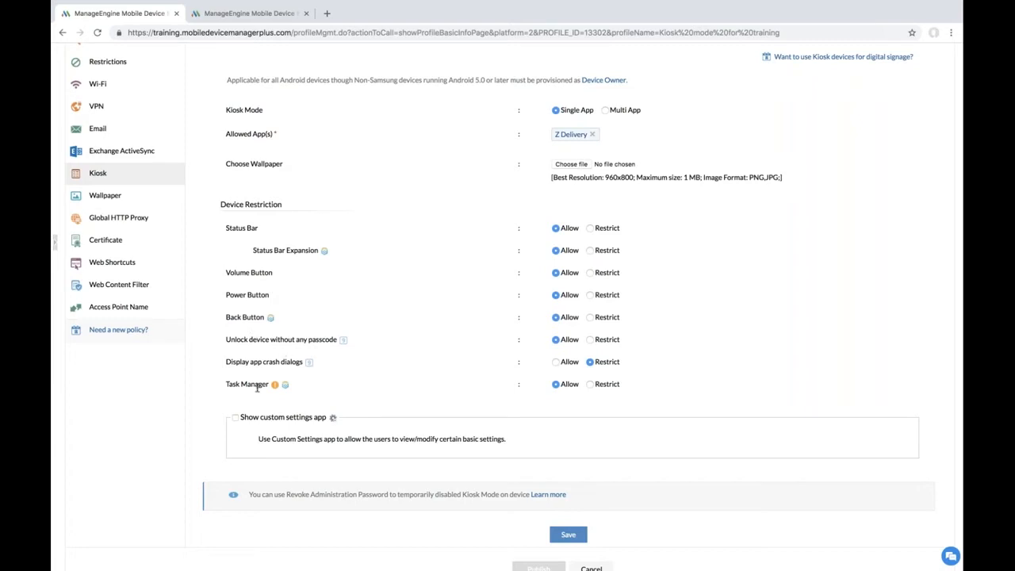
{"action": "scroll", "coordinate": [475, 384], "scroll_direction": "down", "scroll_amount": 1}
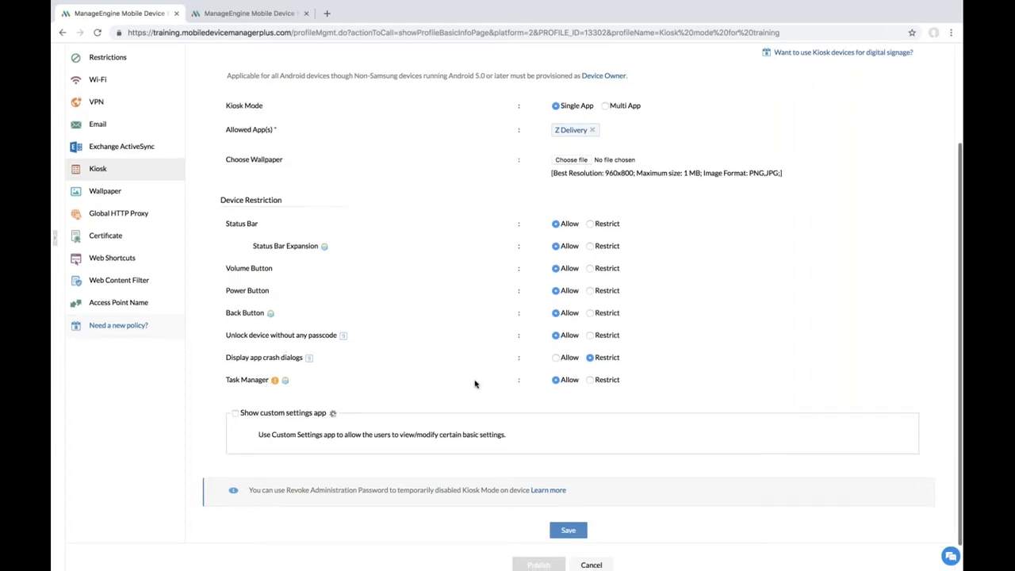
{"action": "scroll", "coordinate": [475, 384], "scroll_direction": "down", "scroll_amount": 1}
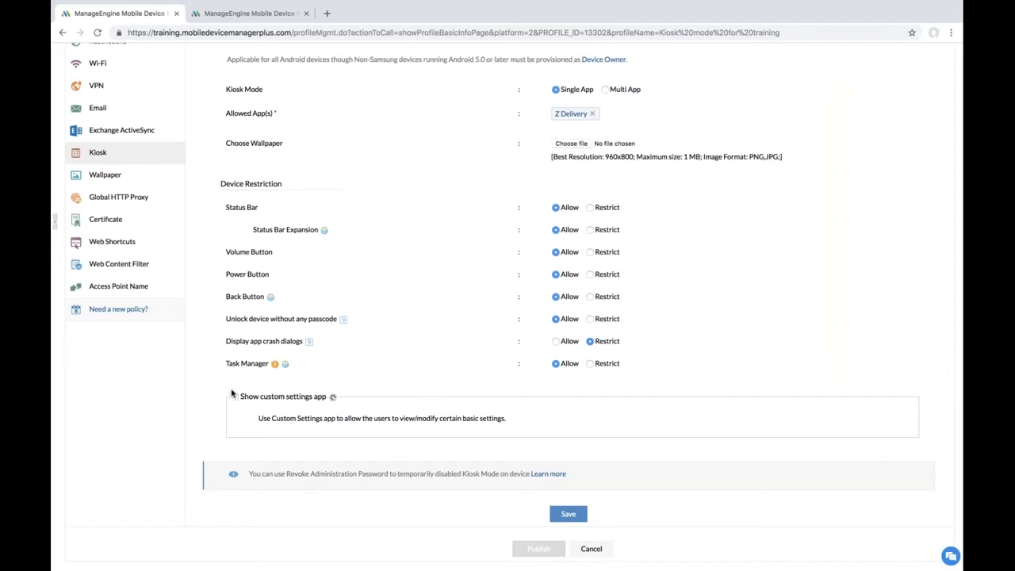
Step: Enable 'Show custom settings app' in the kiosk policy and save it
{"action": "left_click", "coordinate": [236, 397]}
{"action": "scroll", "coordinate": [453, 486], "scroll_direction": "down", "scroll_amount": 2}
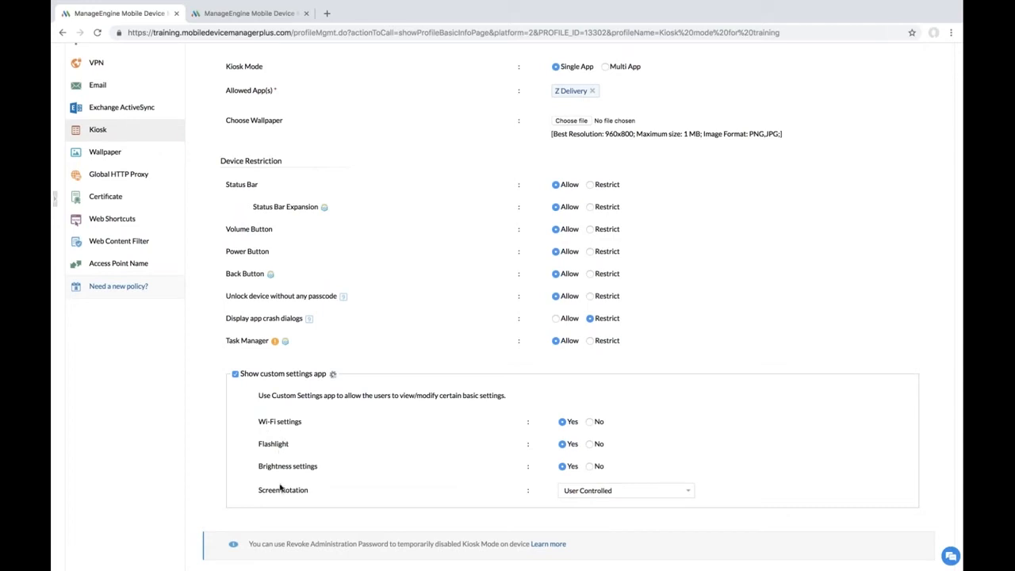
{"action": "scroll", "coordinate": [409, 467], "scroll_direction": "down", "scroll_amount": 1}
{"action": "scroll", "coordinate": [410, 464], "scroll_direction": "down", "scroll_amount": 3}
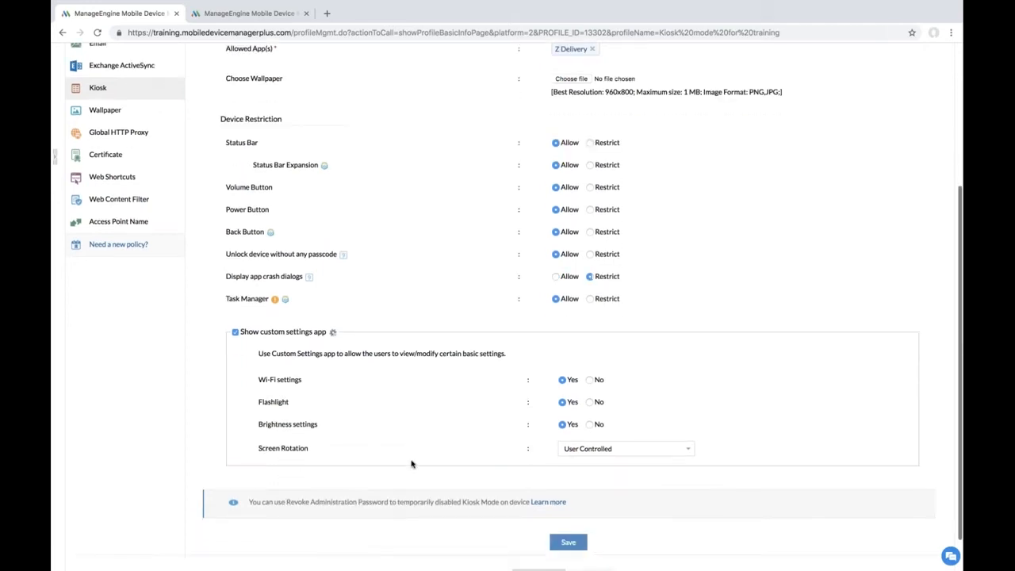
{"action": "left_click", "coordinate": [567, 513]}
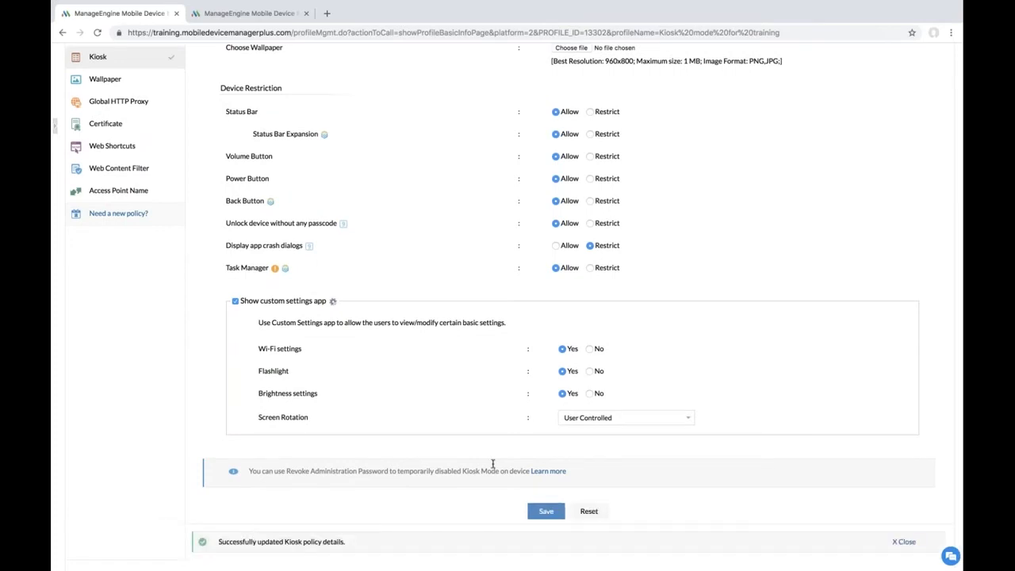
{"action": "scroll", "coordinate": [501, 452], "scroll_direction": "down", "scroll_amount": 1}
{"action": "scroll", "coordinate": [501, 452], "scroll_direction": "down", "scroll_amount": 2}
{"action": "scroll", "coordinate": [502, 452], "scroll_direction": "up", "scroll_amount": 5}
{"action": "scroll", "coordinate": [501, 452], "scroll_direction": "up", "scroll_amount": 2}
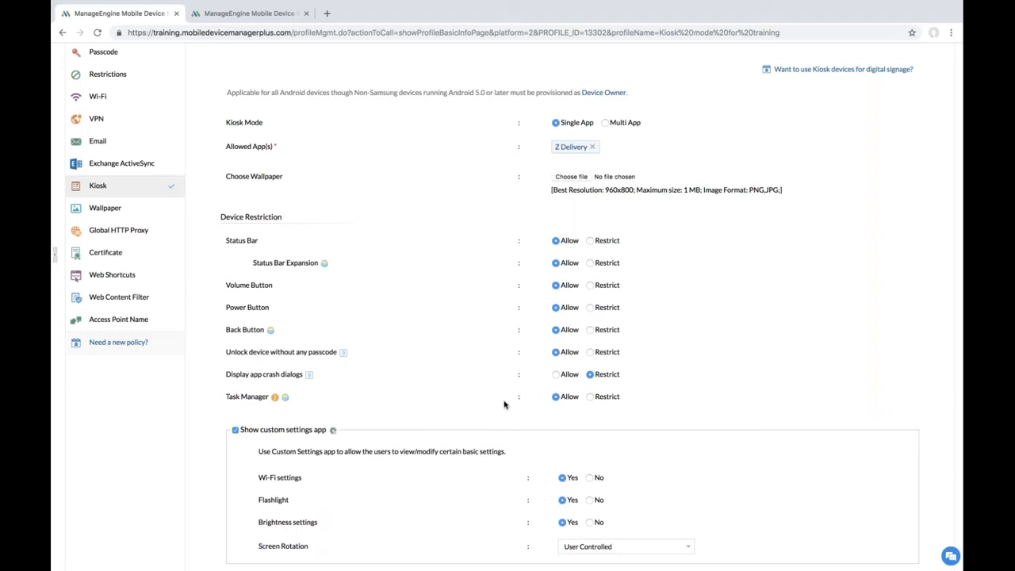
Step: Switch the kiosk to Multi App mode and add Z Delivery and Maps as allowed apps
{"action": "left_click", "coordinate": [606, 123]}
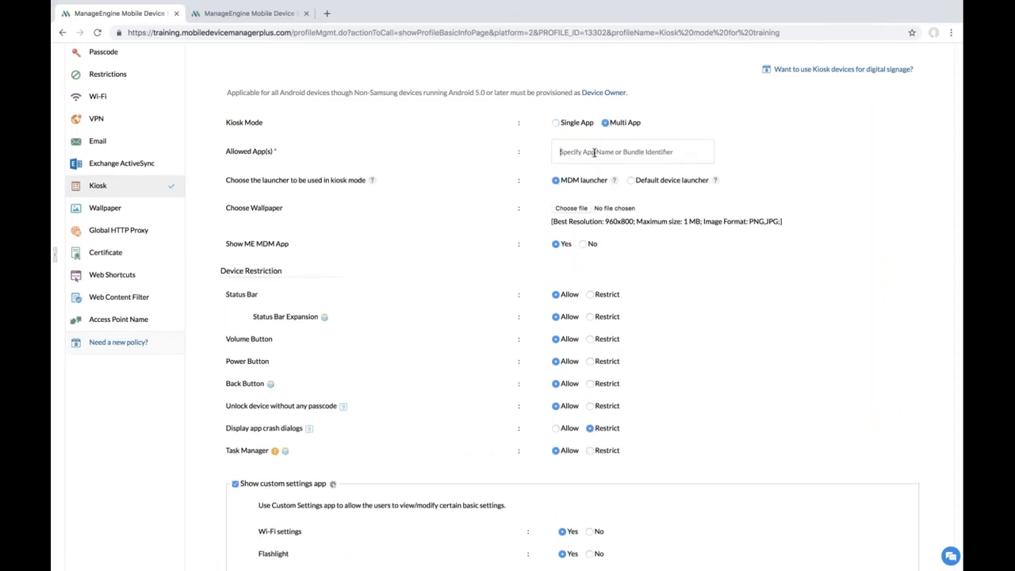
{"action": "left_click", "coordinate": [594, 151]}
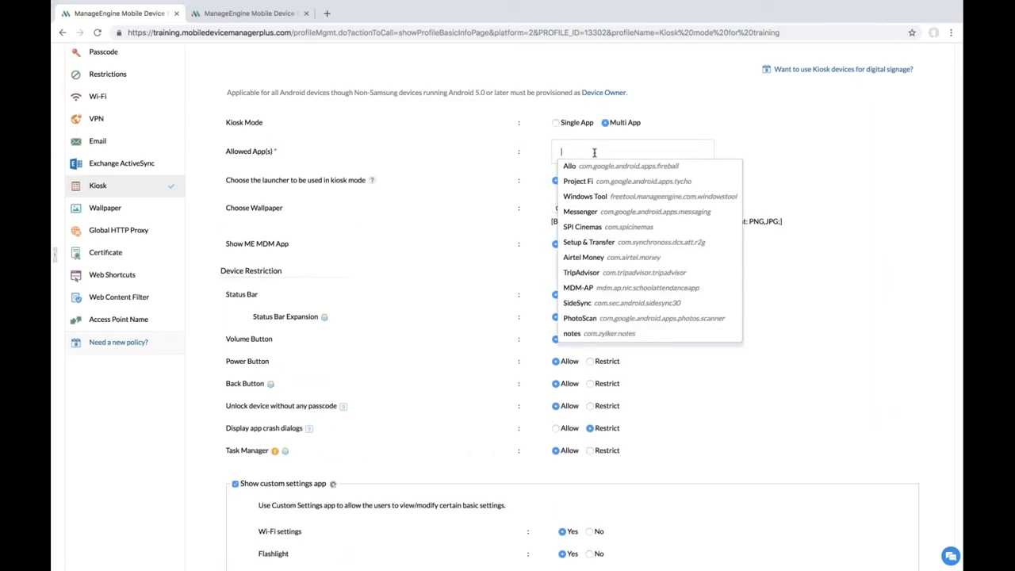
{"action": "type", "text": "zde"}
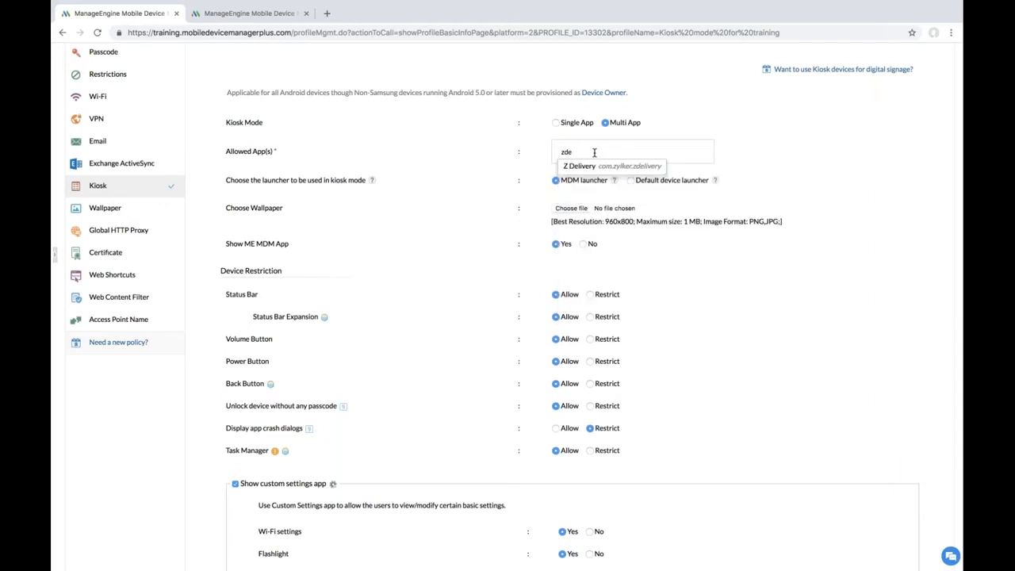
{"action": "type", "text": "livery"}
{"action": "left_click", "coordinate": [594, 166]}
{"action": "left_click", "coordinate": [594, 167]}
{"action": "type", "text": "maps"}
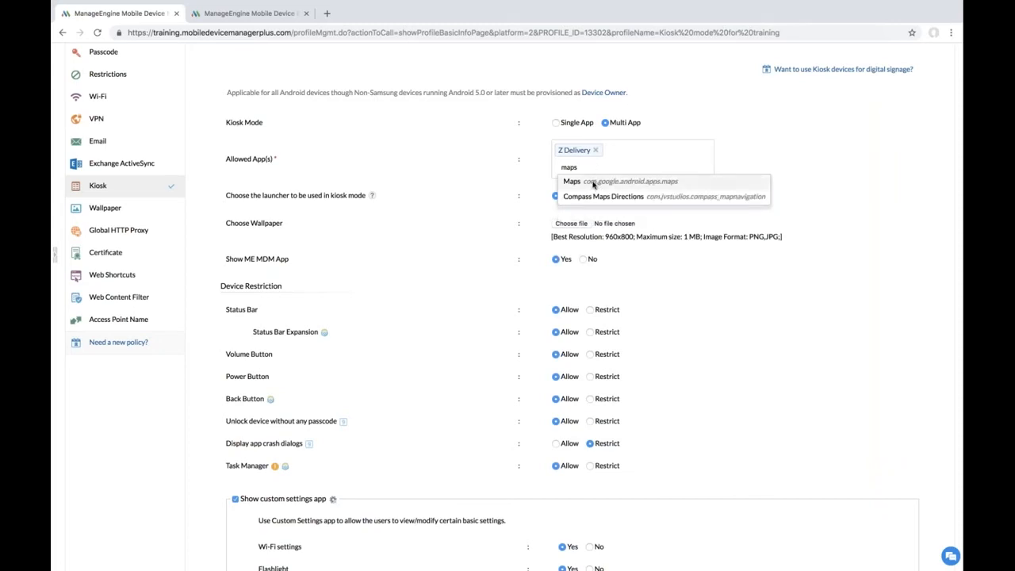
{"action": "left_click", "coordinate": [591, 185]}
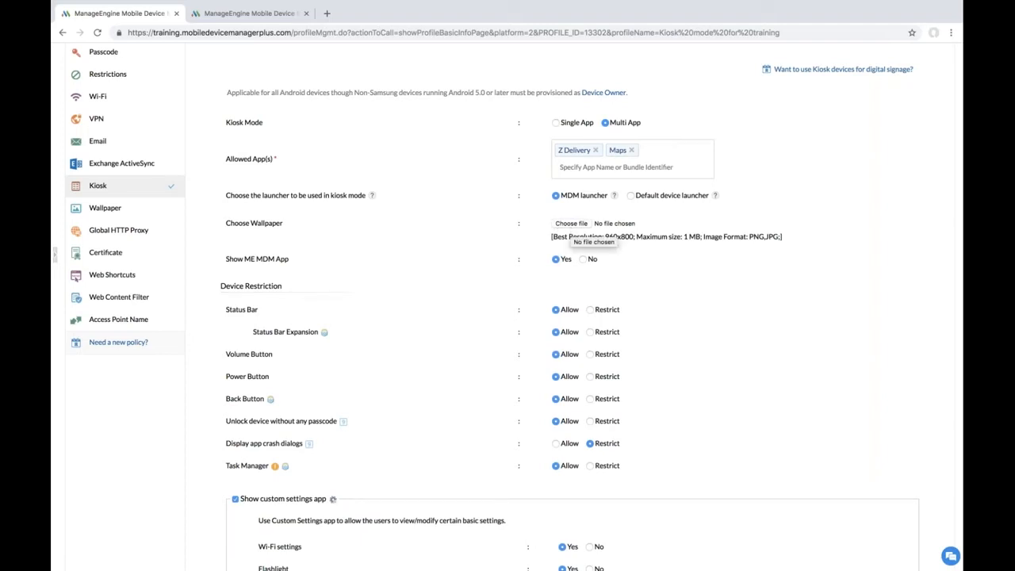
{"action": "scroll", "coordinate": [571, 229], "scroll_direction": "down", "scroll_amount": 2}
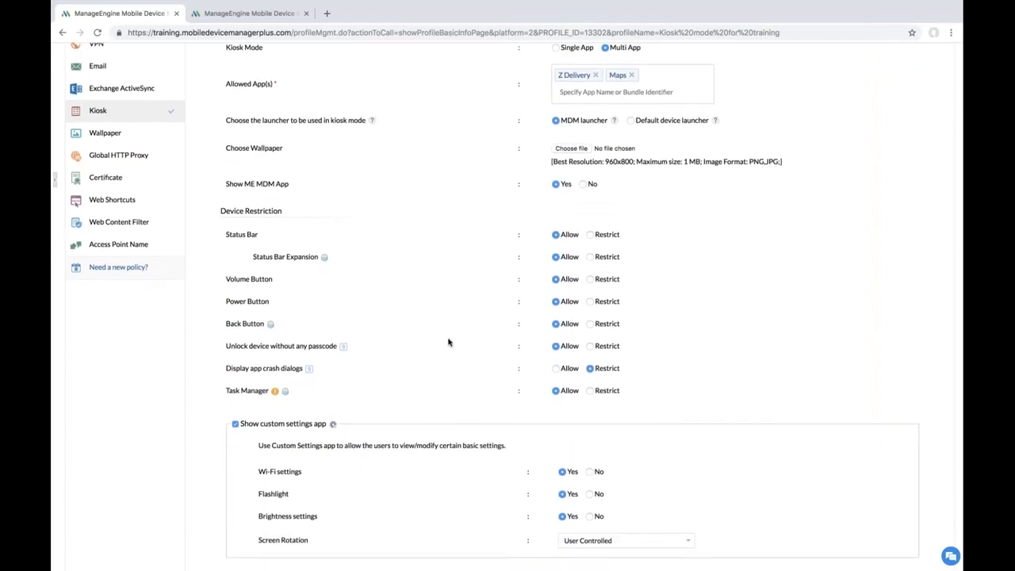
{"action": "scroll", "coordinate": [445, 396], "scroll_direction": "down", "scroll_amount": 1}
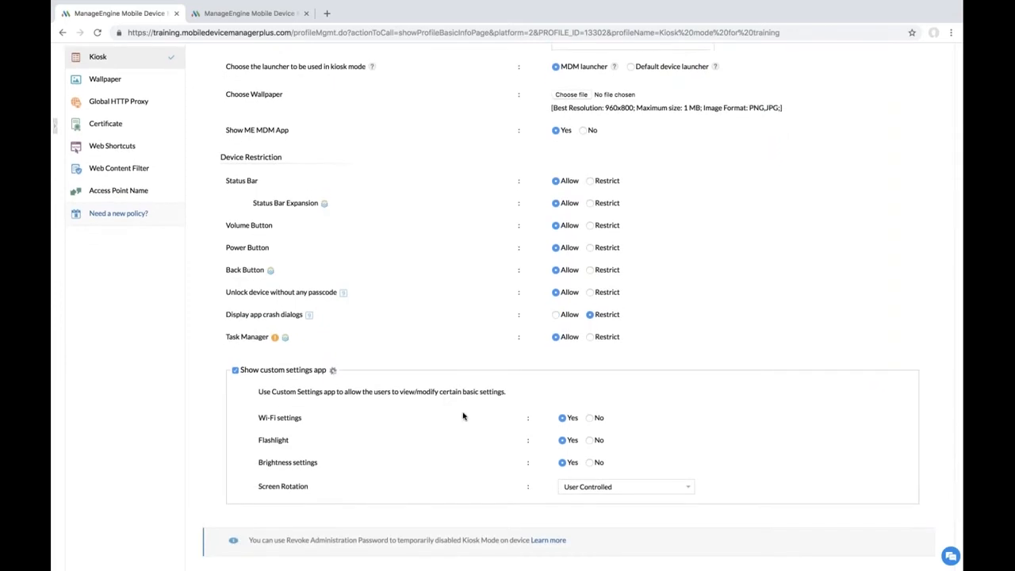
{"action": "scroll", "coordinate": [464, 416], "scroll_direction": "down", "scroll_amount": 3}
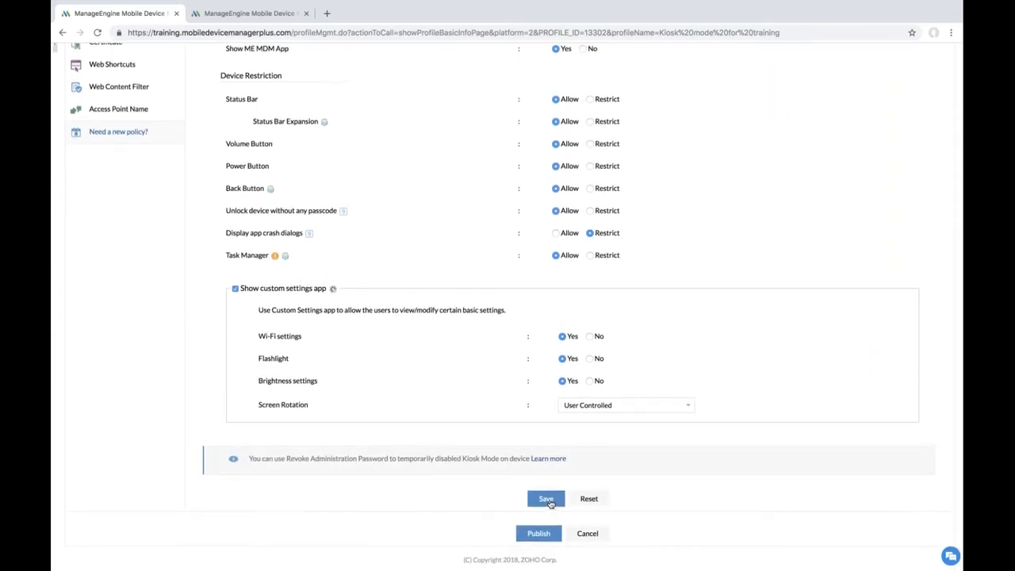
Step: Save the multi-app kiosk policy and publish the 'Kiosk mode for training' profile
{"action": "left_click", "coordinate": [546, 501]}
{"action": "scroll", "coordinate": [523, 524], "scroll_direction": "down", "scroll_amount": 1}
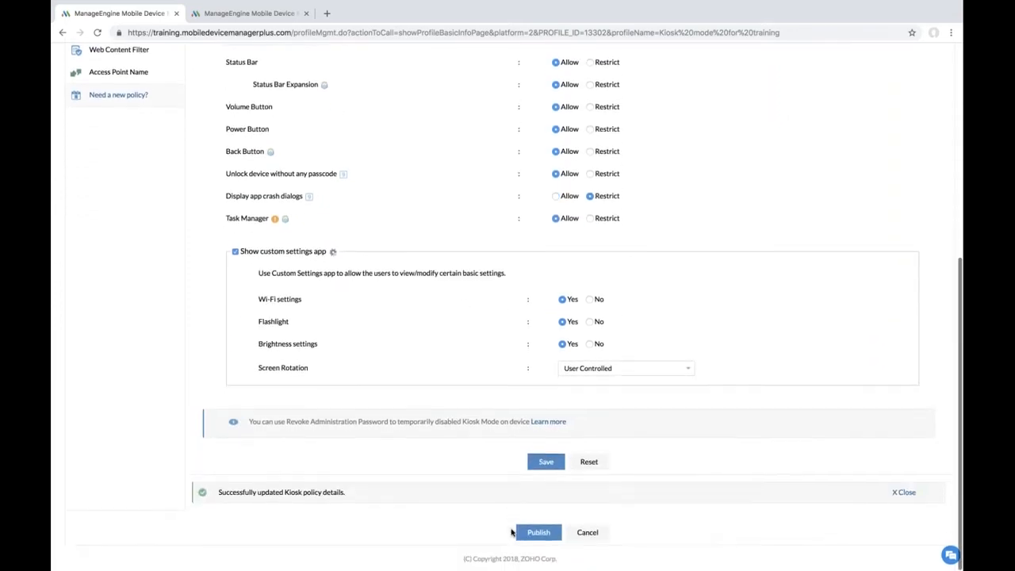
{"action": "left_click", "coordinate": [538, 532]}
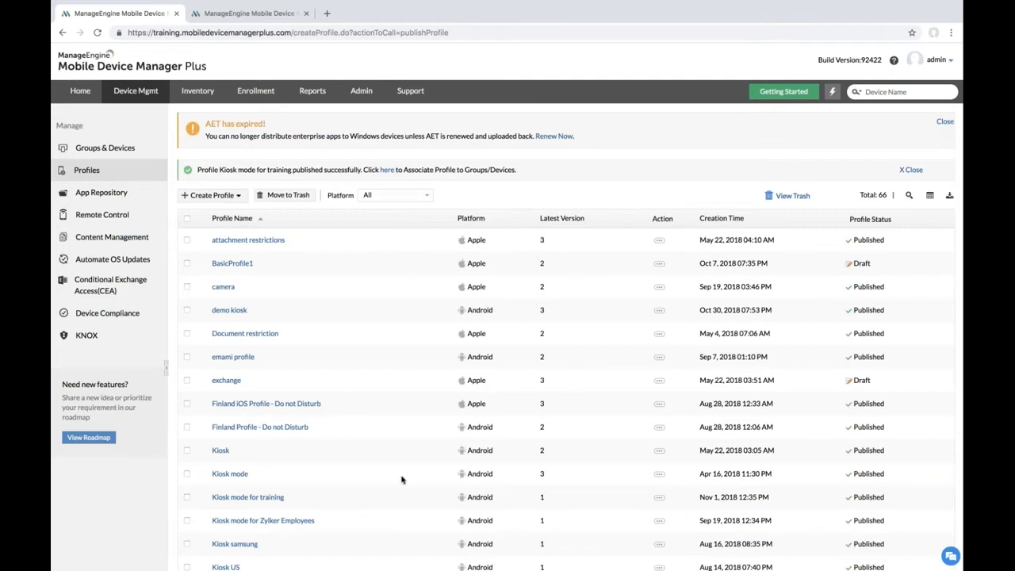
Step: In Groups & Devices, start associating a profile with the Drivers group
{"action": "left_click", "coordinate": [112, 150]}
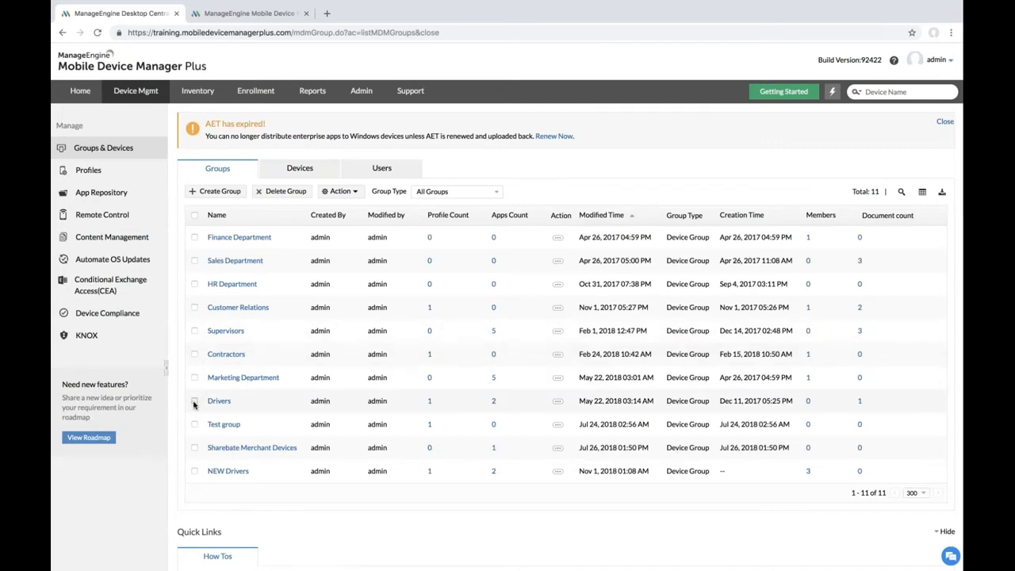
{"action": "left_click", "coordinate": [353, 194]}
{"action": "left_click", "coordinate": [351, 209]}
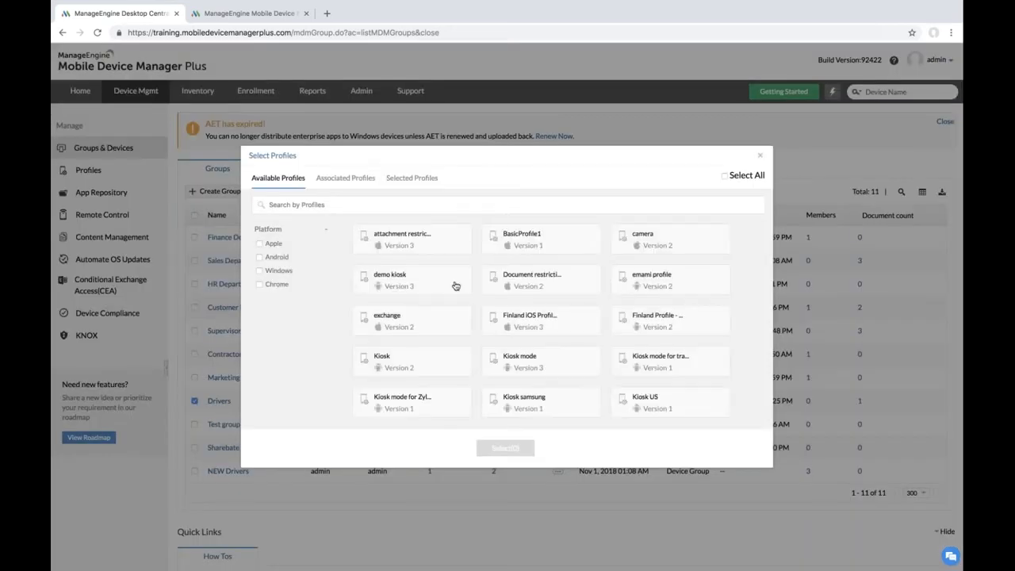
Step: Select the 'Kiosk mode for training' profile and associate it with the Drivers group
{"action": "scroll", "coordinate": [485, 308], "scroll_direction": "down", "scroll_amount": 1}
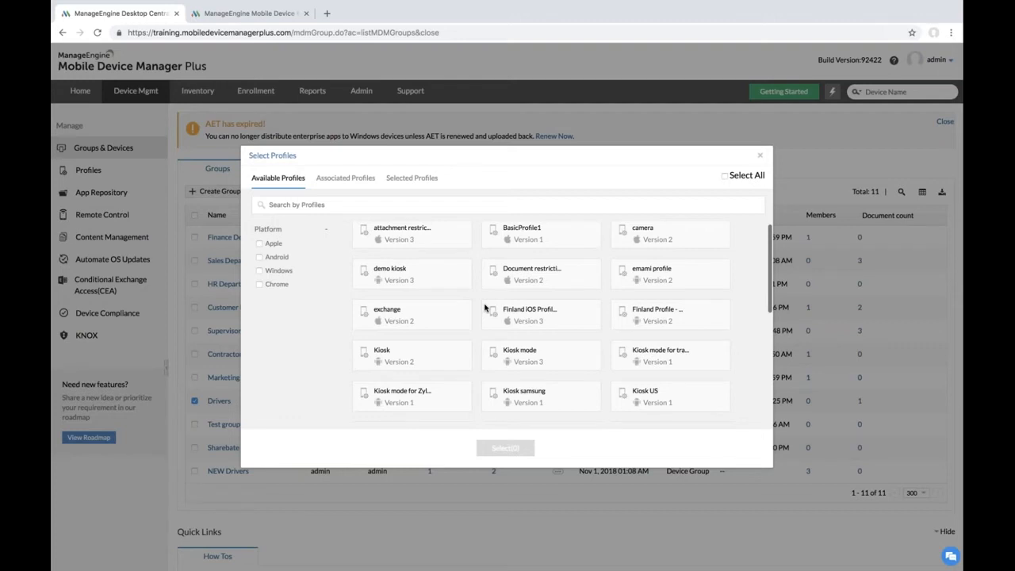
{"action": "scroll", "coordinate": [485, 307], "scroll_direction": "down", "scroll_amount": 3}
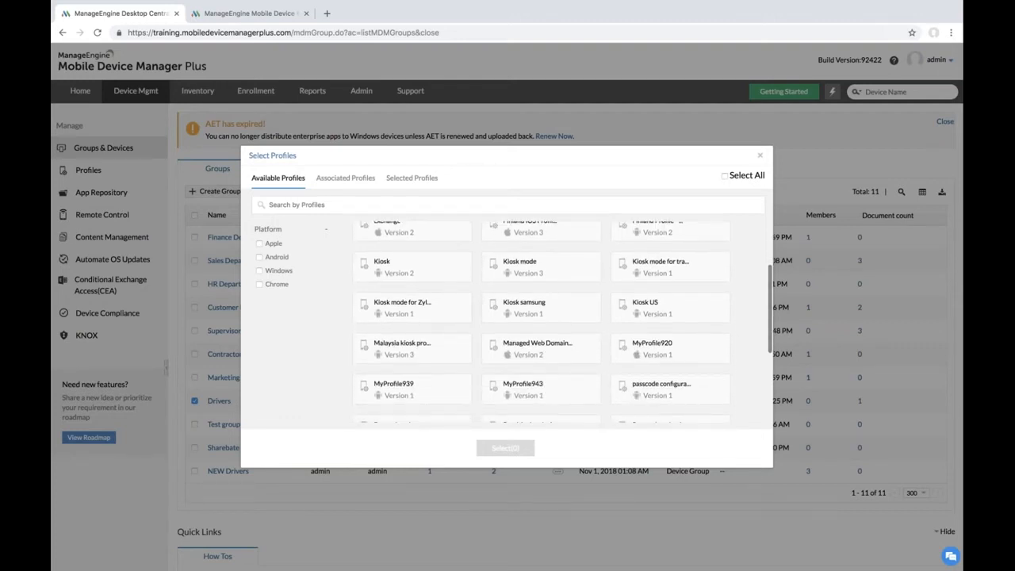
{"action": "left_click", "coordinate": [658, 272]}
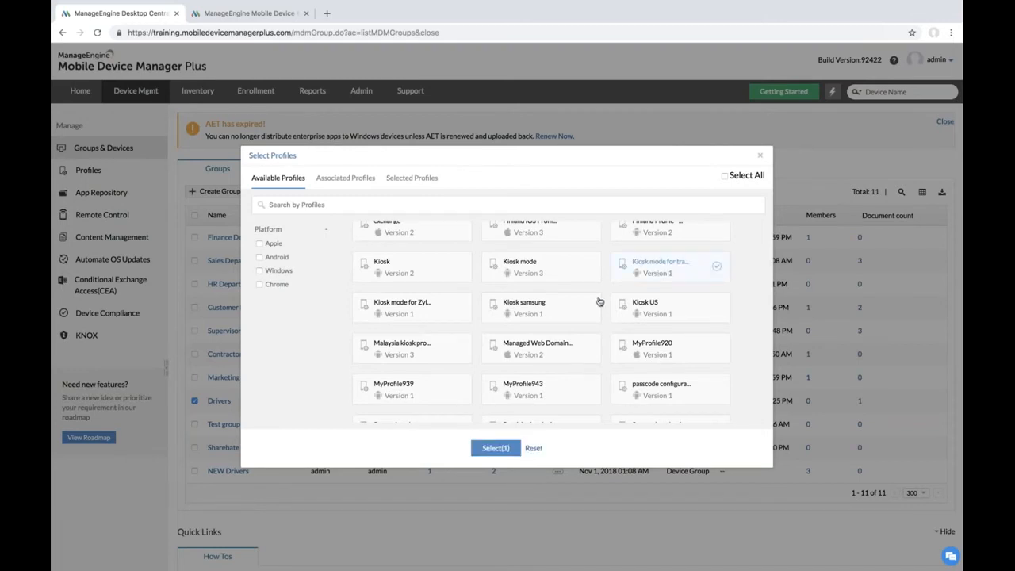
{"action": "left_click", "coordinate": [496, 448]}
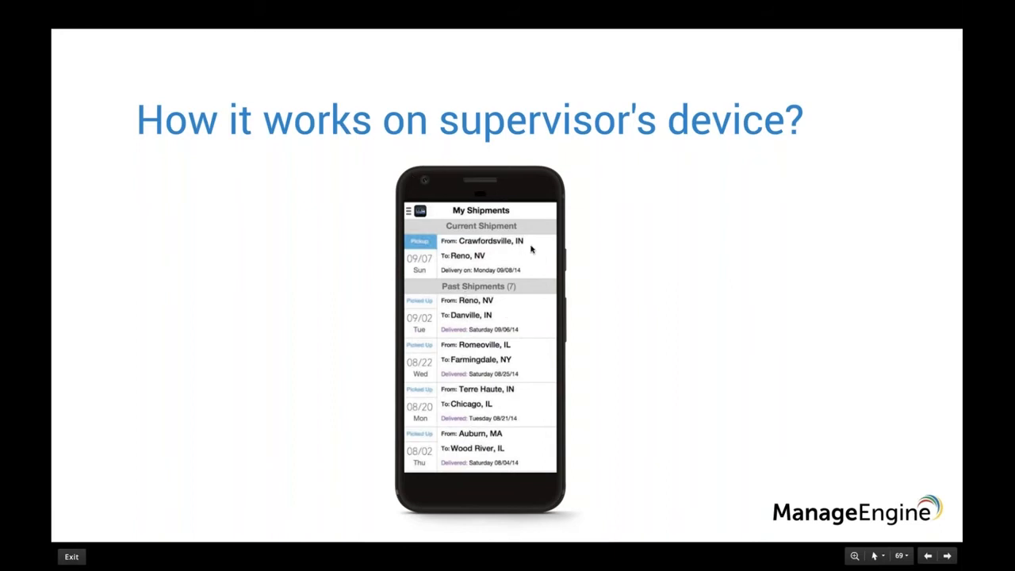
Step: Advance the slideshow to the slide on how it works on the driver's device
{"action": "key", "text": "Right"}
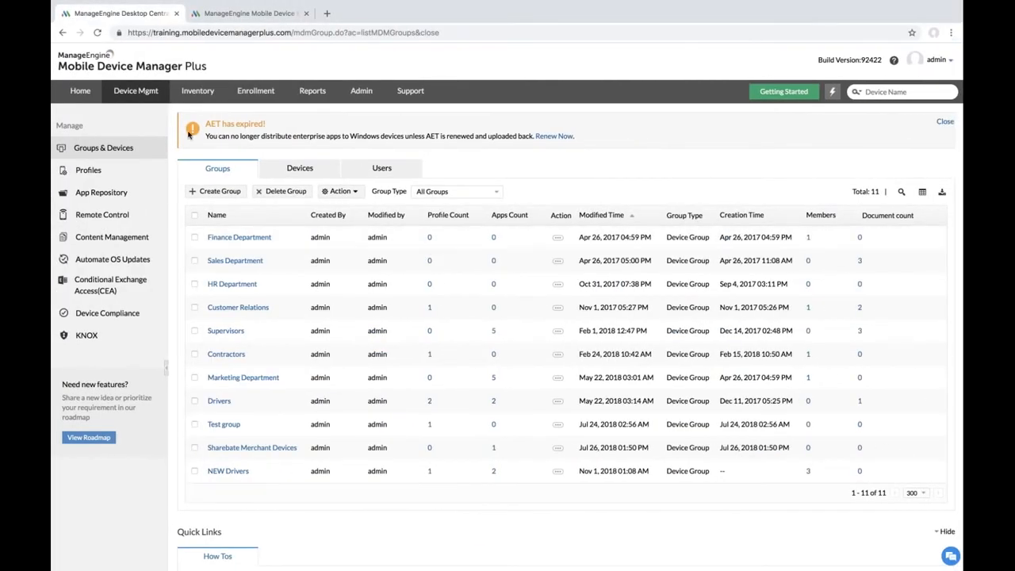
Step: Open the Geo-Tracking page under Inventory Settings
{"action": "left_click", "coordinate": [208, 97]}
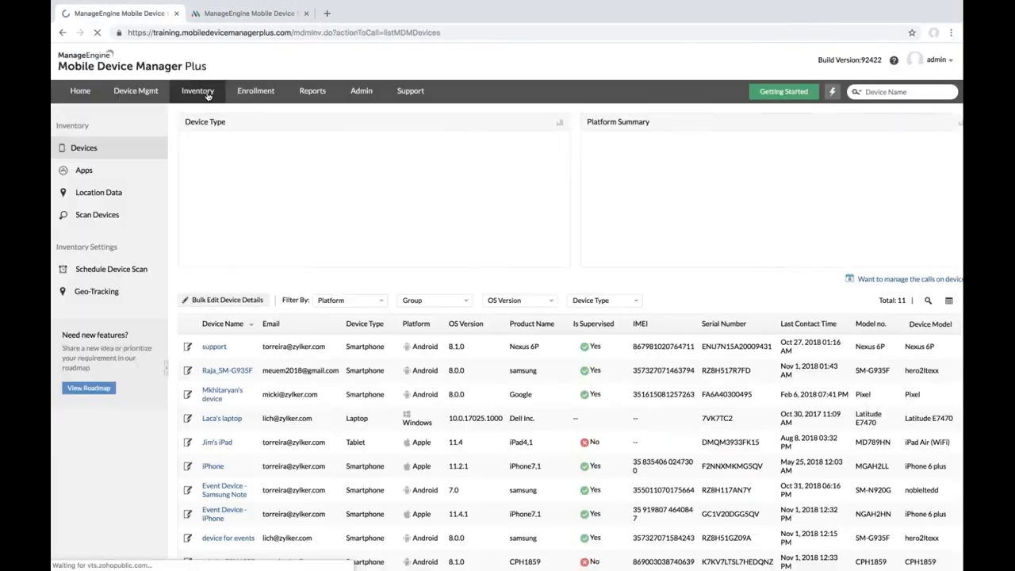
{"action": "left_click", "coordinate": [82, 291]}
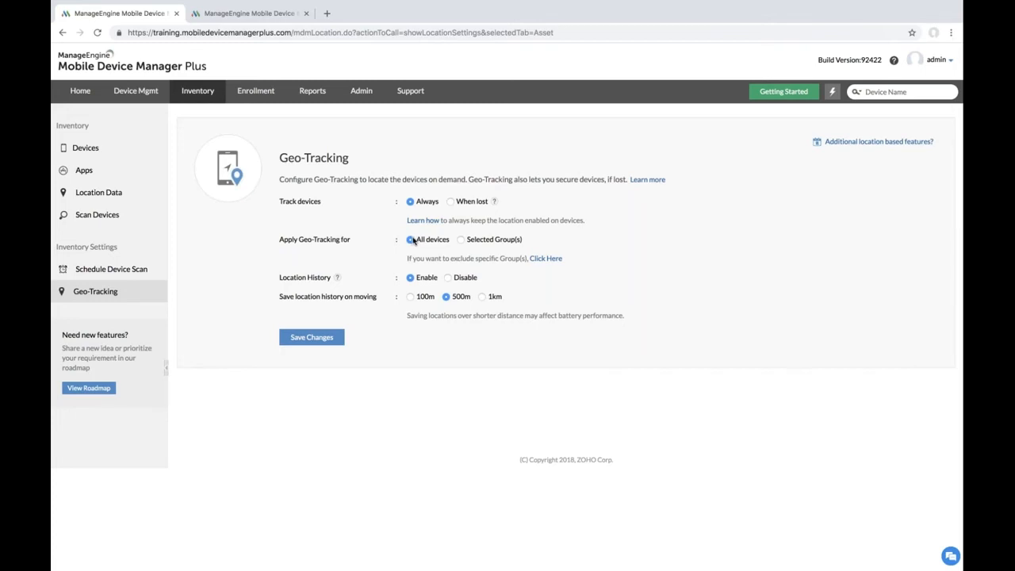
Step: Apply geo-tracking to all devices instead of selected groups, save, and accept the privacy notice
{"action": "left_click", "coordinate": [461, 240]}
{"action": "left_click", "coordinate": [617, 262]}
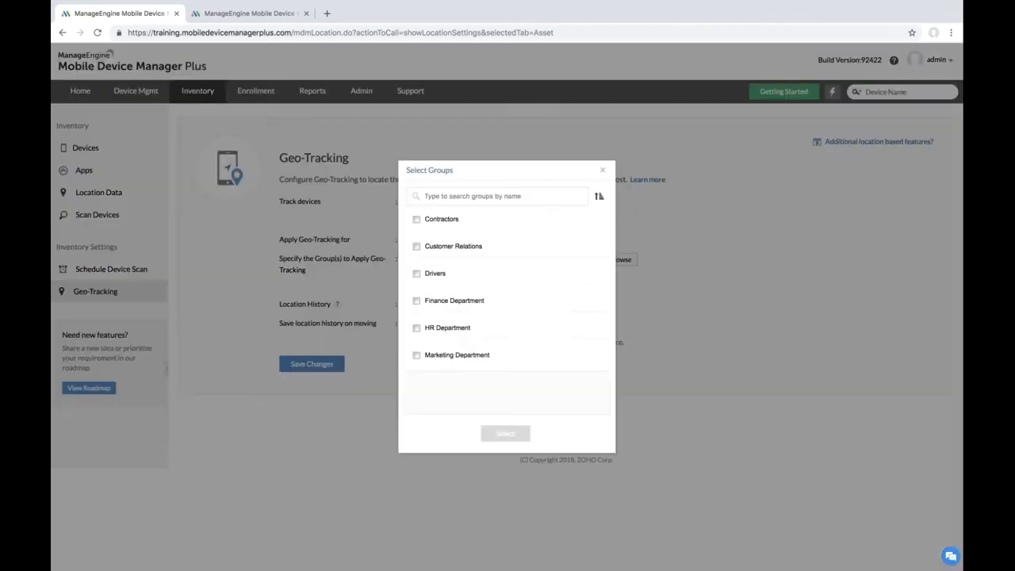
{"action": "scroll", "coordinate": [483, 281], "scroll_direction": "down", "scroll_amount": 5}
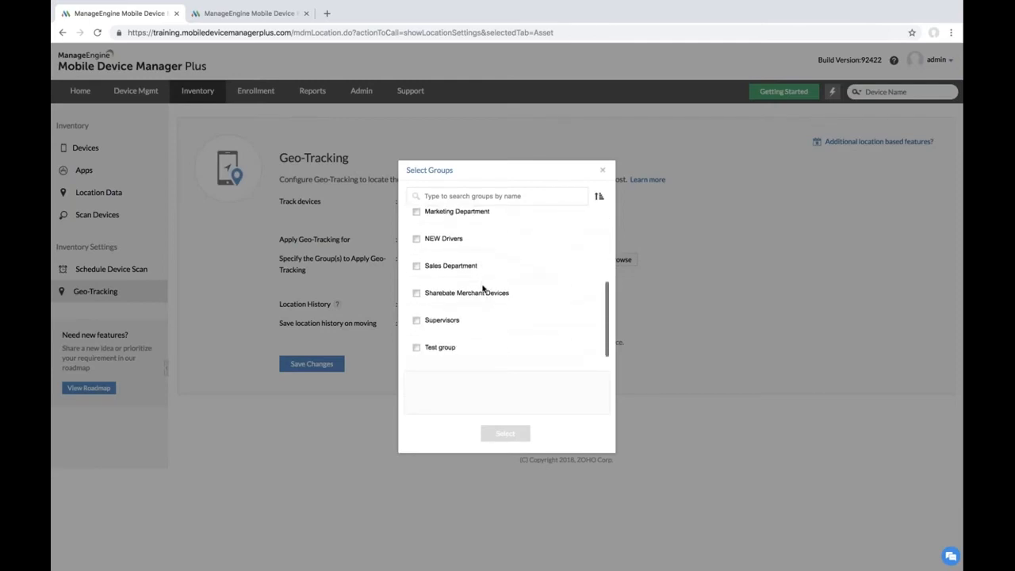
{"action": "scroll", "coordinate": [483, 288], "scroll_direction": "up", "scroll_amount": 5}
{"action": "left_click", "coordinate": [602, 170]}
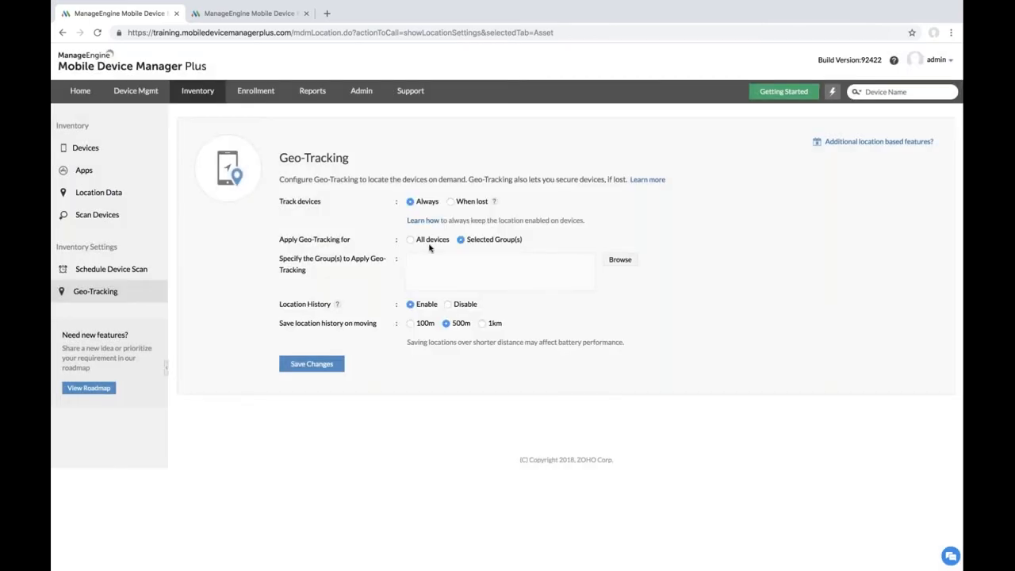
{"action": "left_click", "coordinate": [410, 241]}
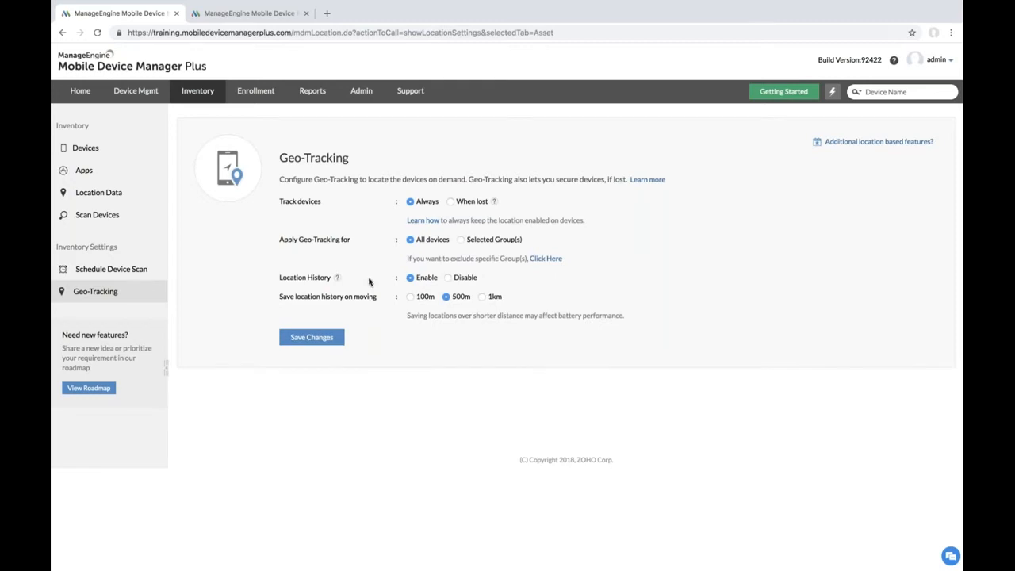
{"action": "mouse_move", "coordinate": [338, 278]}
{"action": "left_click", "coordinate": [317, 339]}
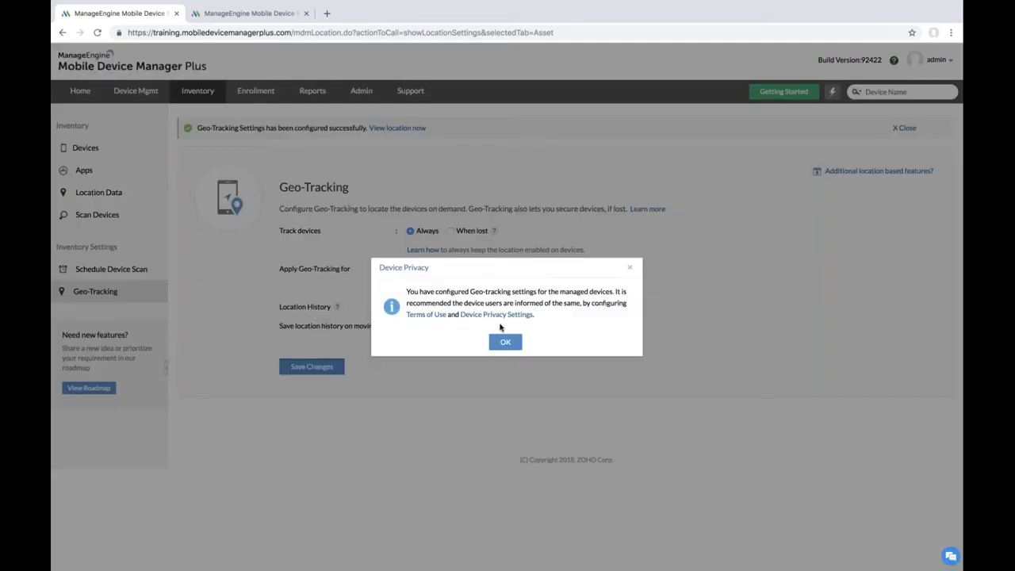
{"action": "left_click", "coordinate": [503, 341]}
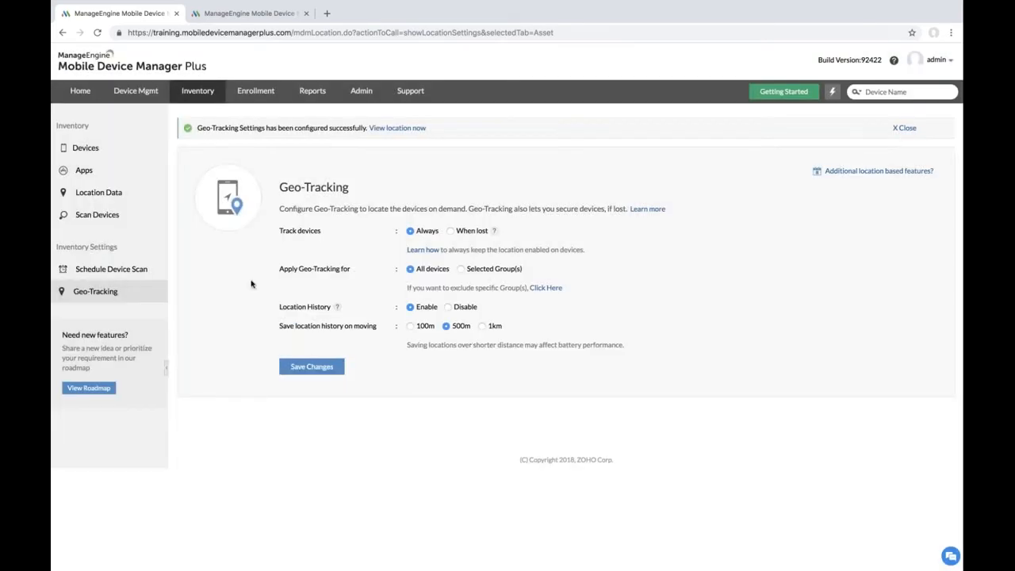
{"action": "left_click", "coordinate": [84, 148]}
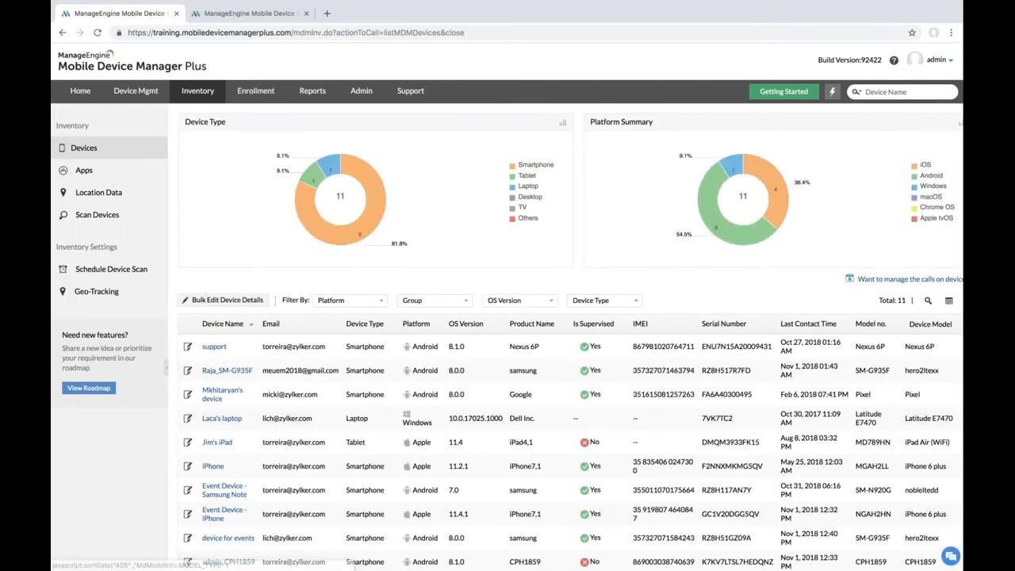
Step: Open the location history for 'device for events' and zoom out to fit its route
{"action": "scroll", "coordinate": [507, 317], "scroll_direction": "down", "scroll_amount": 3}
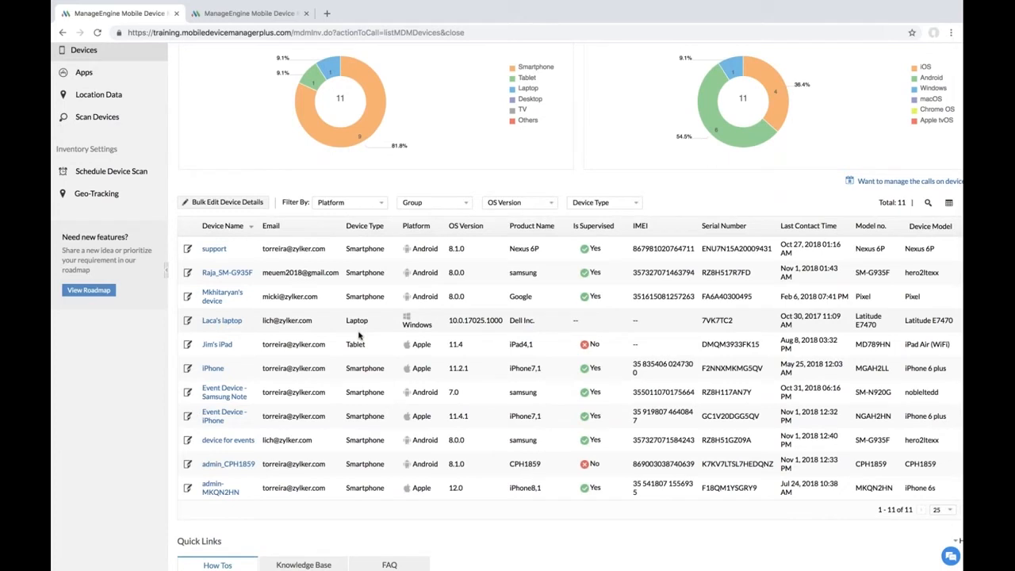
{"action": "left_click", "coordinate": [234, 441]}
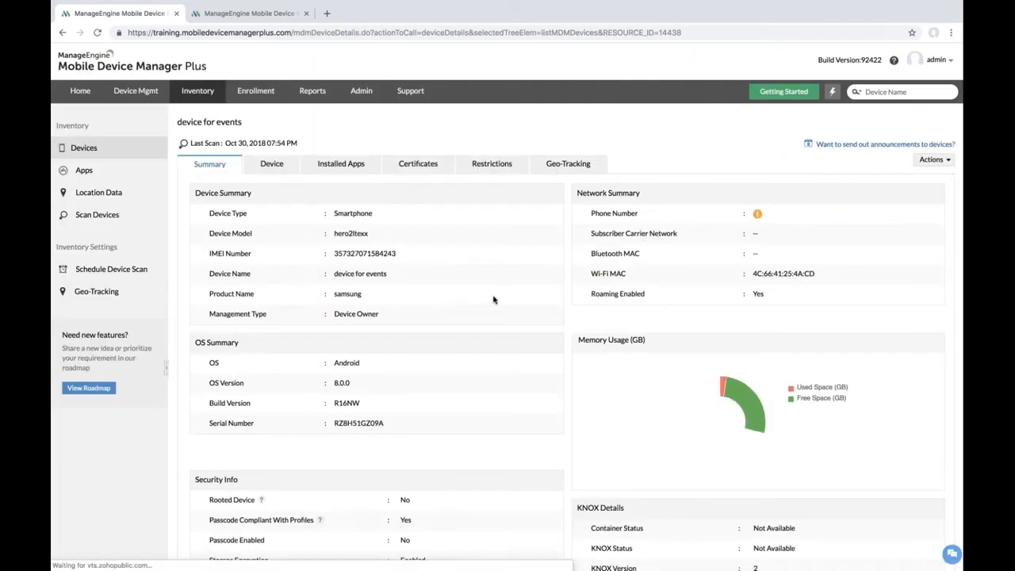
{"action": "left_click", "coordinate": [570, 164]}
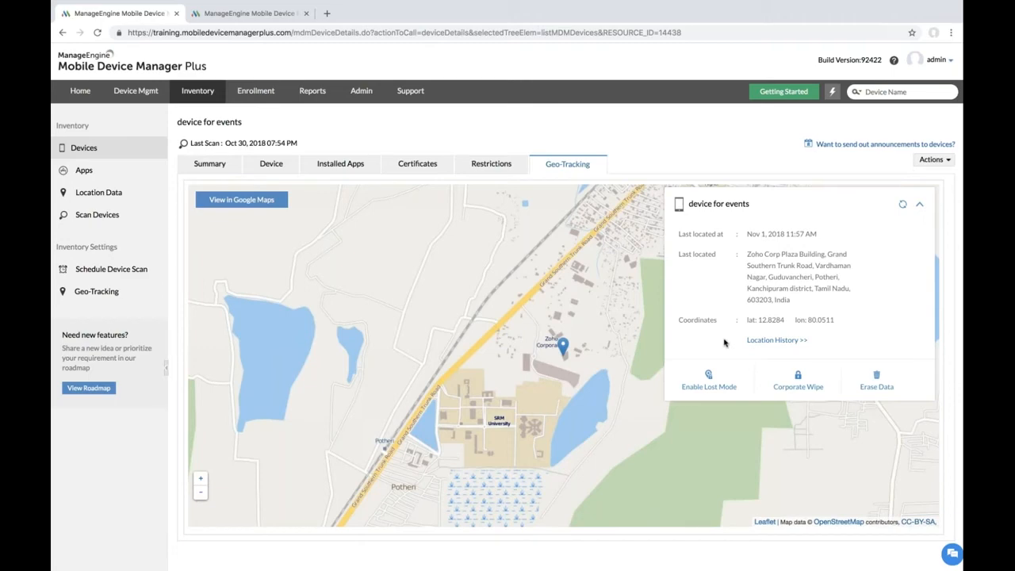
{"action": "left_click", "coordinate": [769, 341]}
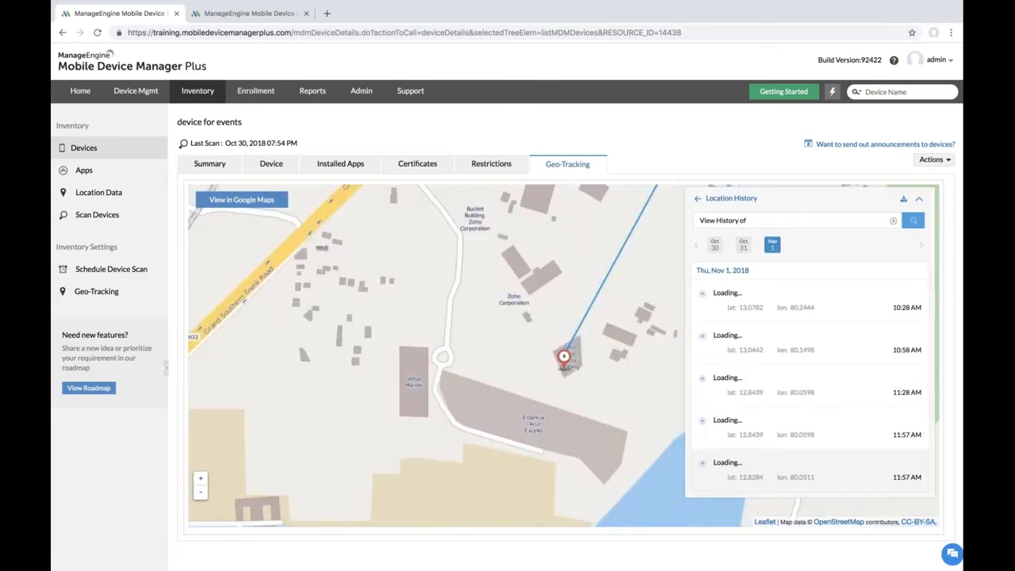
{"action": "left_click", "coordinate": [201, 493]}
{"action": "left_click", "coordinate": [201, 492]}
{"action": "left_click", "coordinate": [202, 497]}
{"action": "left_click", "coordinate": [202, 496]}
{"action": "left_click", "coordinate": [202, 496]}
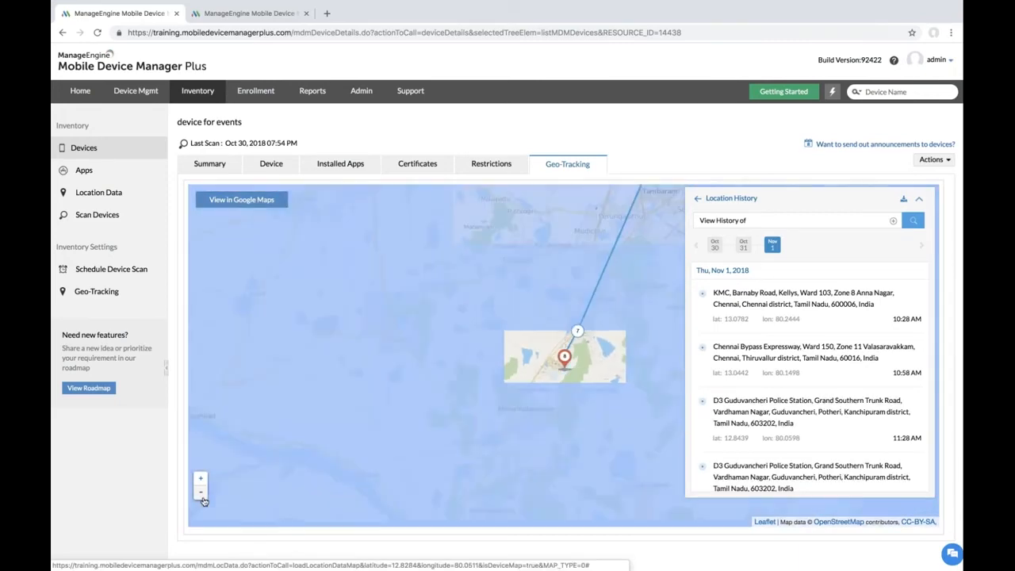
{"action": "left_click_drag", "start_coordinate": [464, 373], "coordinate": [431, 401]}
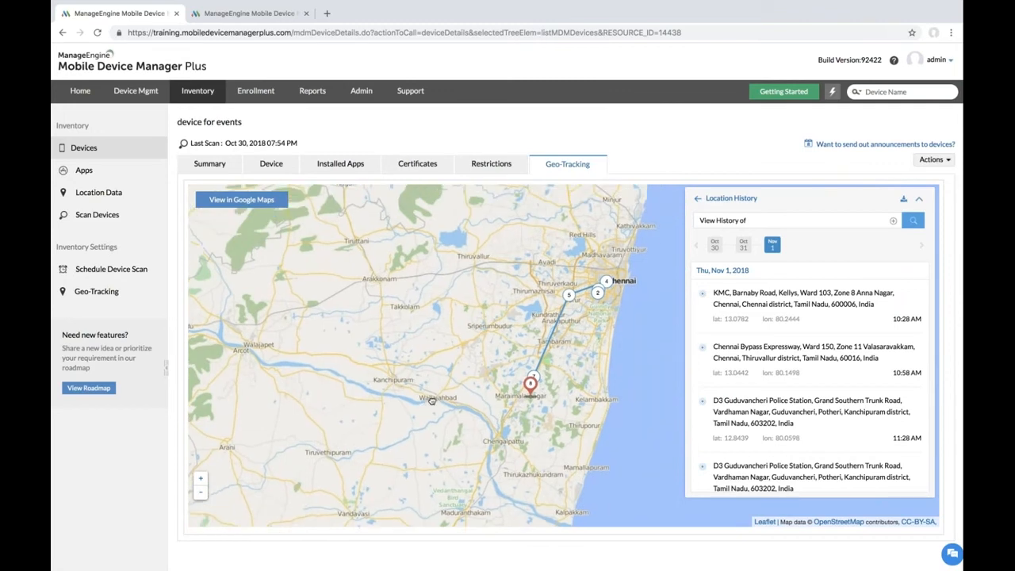
{"action": "scroll", "coordinate": [865, 343], "scroll_direction": "down", "scroll_amount": 3}
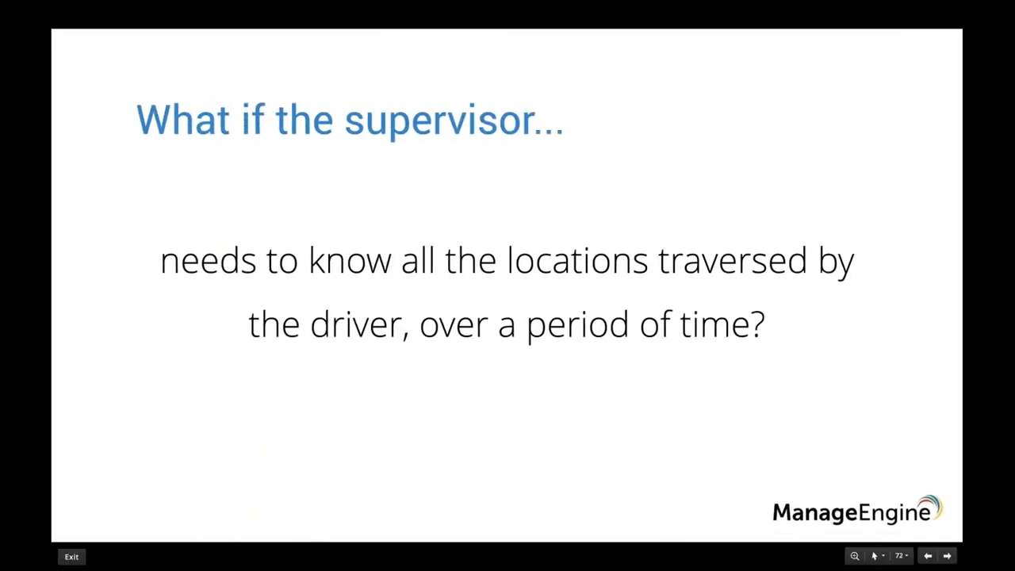
Step: Advance to the 'What do you usually do...' slide and reveal its three bullets
{"action": "key", "text": "Right"}
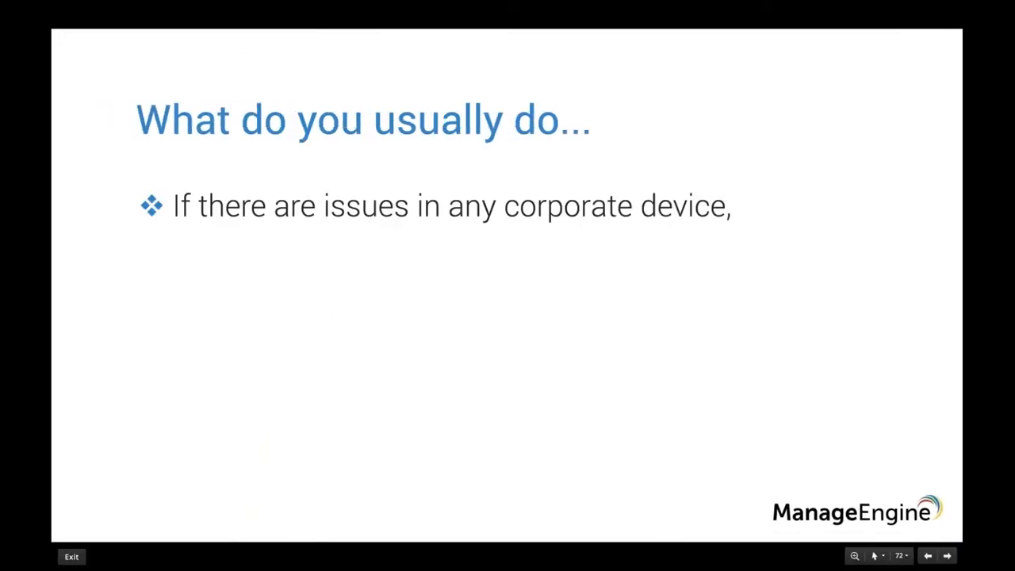
{"action": "key", "text": "Right"}
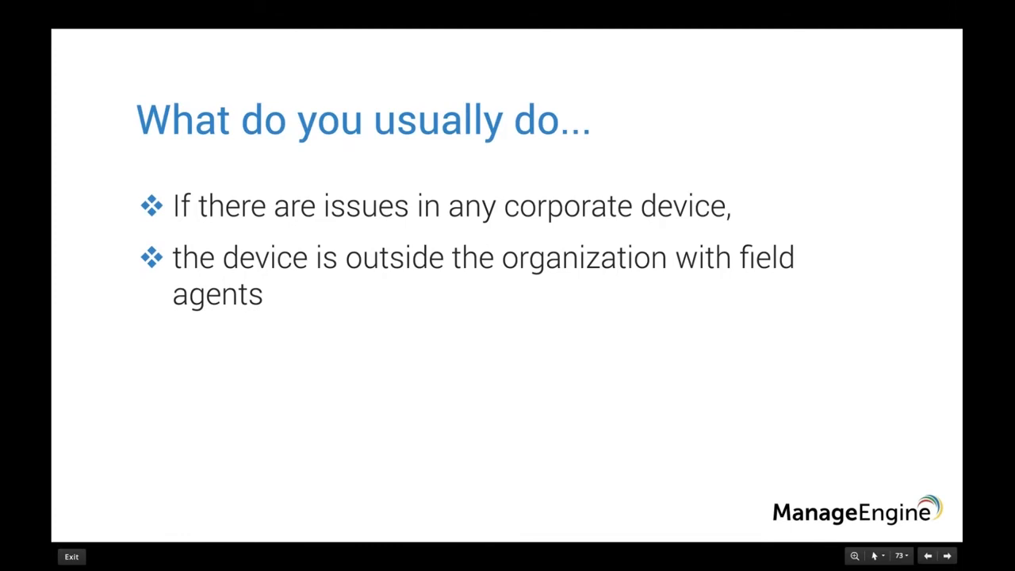
{"action": "key", "text": "Right"}
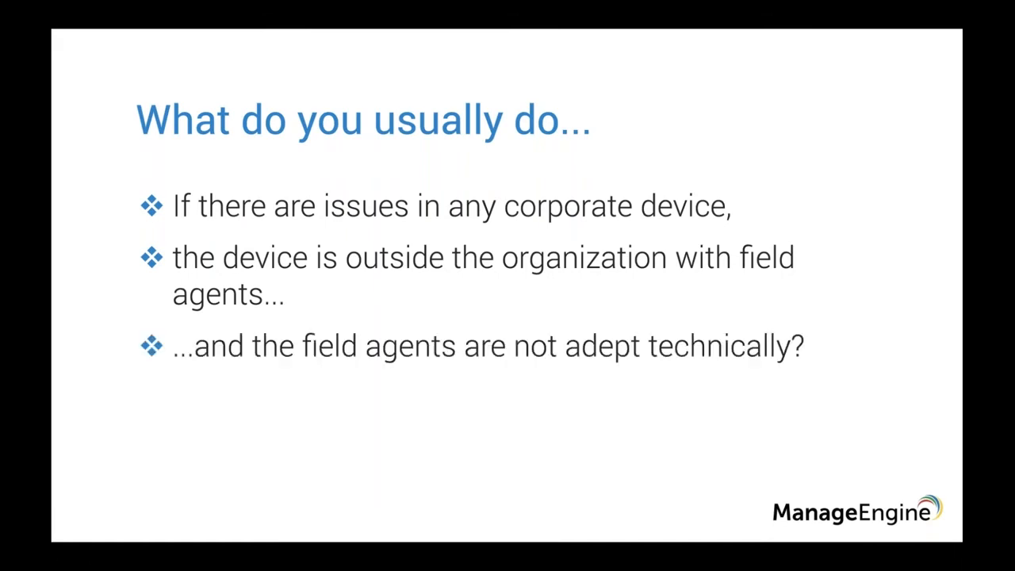
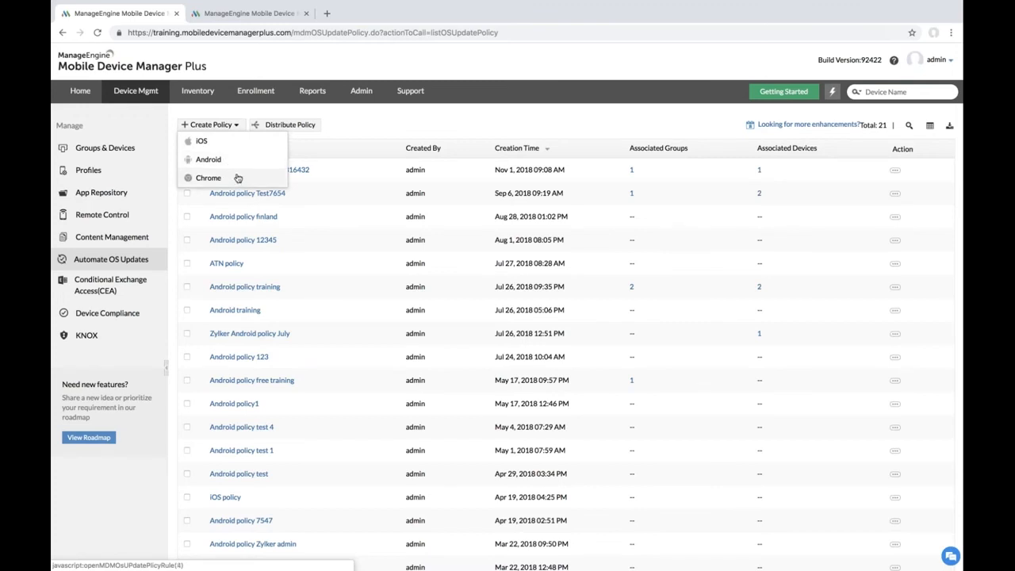
Step: Start a new Android OS update policy and name it with 'OS update' and 'for Zylker'
{"action": "left_click", "coordinate": [226, 159]}
{"action": "left_click", "coordinate": [461, 182]}
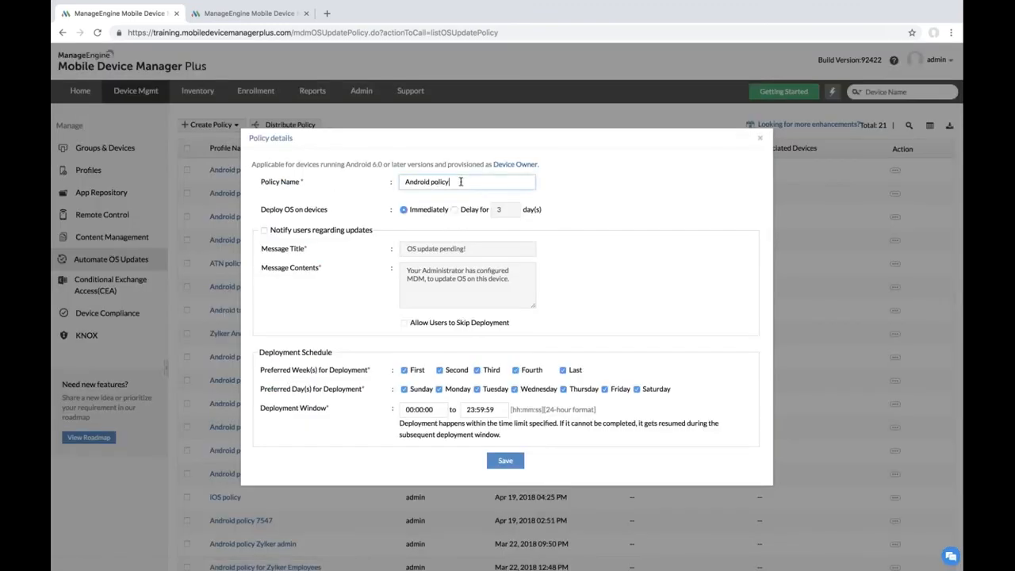
{"action": "left_click", "coordinate": [429, 181]}
{"action": "type", "text": "OS update"}
{"action": "left_click", "coordinate": [505, 181]}
{"action": "type", "text": "for Zylker"}
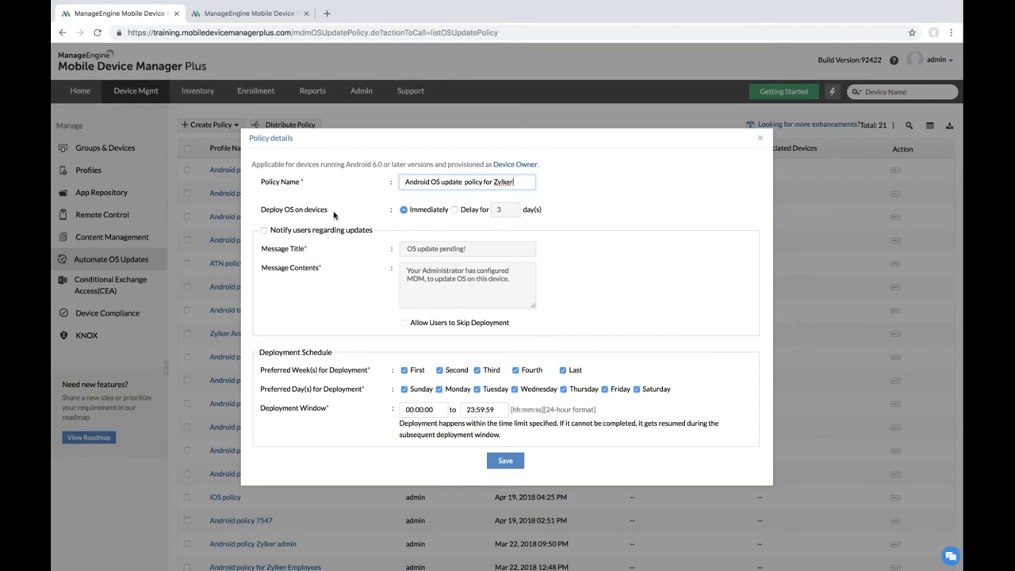
{"action": "left_click", "coordinate": [459, 209]}
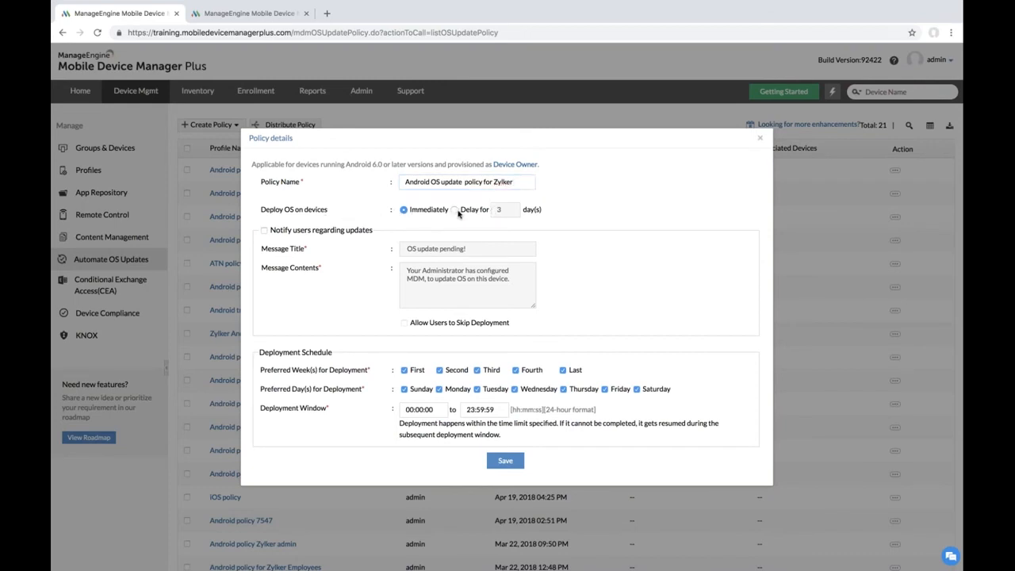
Step: Delay deployment by 5 days, notify users, and allow skipping with forced deployment after 8 days
{"action": "left_click", "coordinate": [455, 210]}
{"action": "left_click", "coordinate": [500, 209]}
{"action": "key", "text": "BackSpace"}
{"action": "type", "text": "5"}
{"action": "left_click", "coordinate": [264, 231]}
{"action": "left_click", "coordinate": [410, 273]}
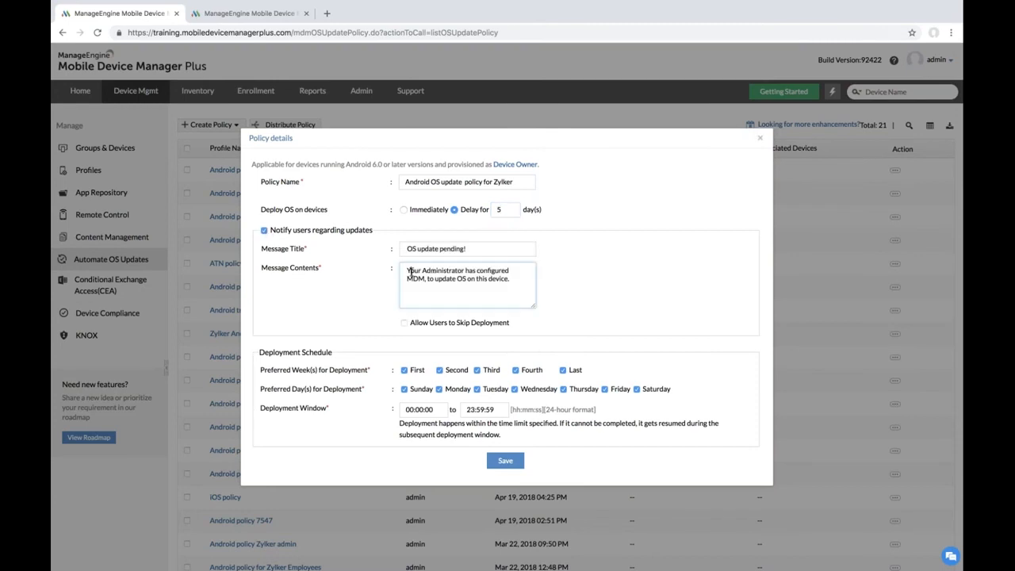
{"action": "left_click_drag", "start_coordinate": [410, 272], "coordinate": [492, 285]}
{"action": "left_click", "coordinate": [492, 284]}
{"action": "left_click", "coordinate": [404, 322]}
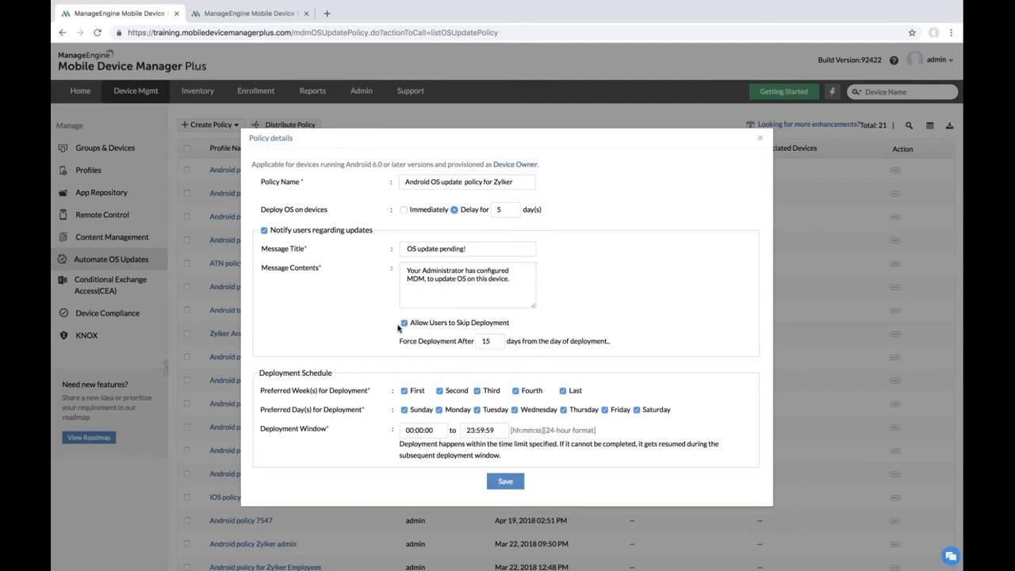
{"action": "left_click", "coordinate": [493, 340]}
{"action": "key", "text": "BackSpace"}
{"action": "key", "text": "BackSpace"}
{"action": "type", "text": "8"}
{"action": "left_click", "coordinate": [556, 355]}
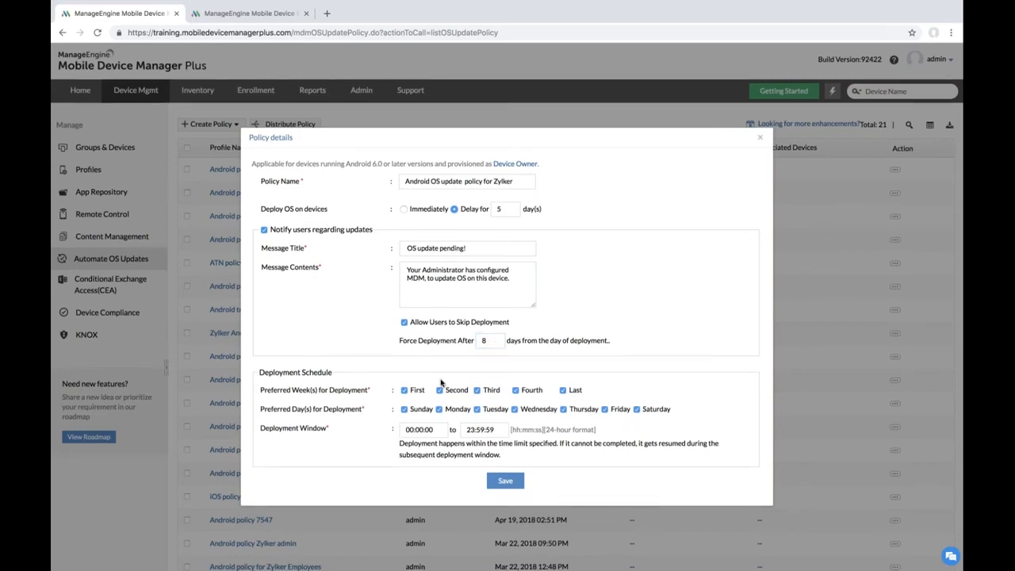
Step: Limit deployment to the first week and Sundays only, then save the policy
{"action": "scroll", "coordinate": [373, 373], "scroll_direction": "down", "scroll_amount": 2}
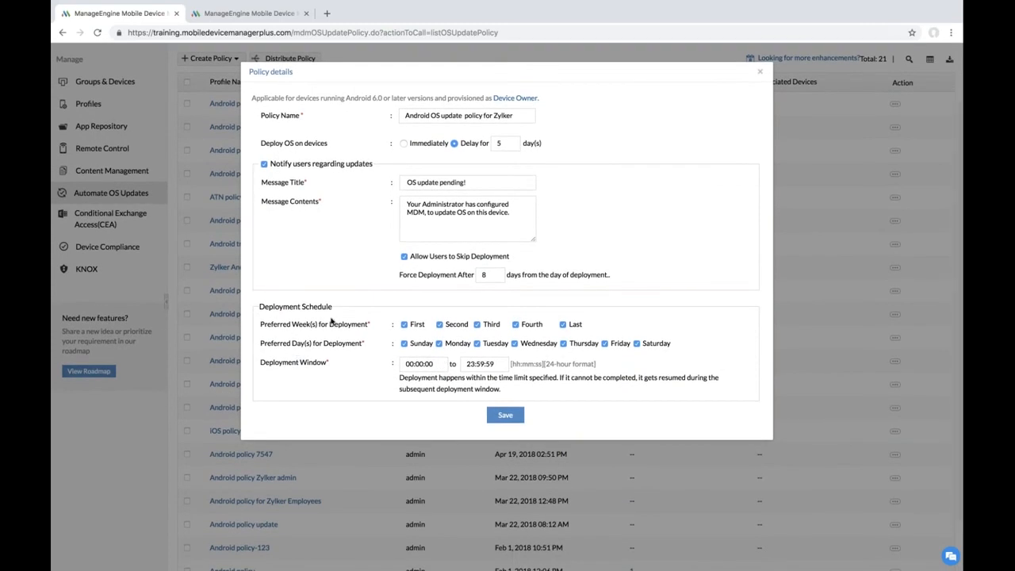
{"action": "left_click", "coordinate": [440, 325]}
{"action": "left_click", "coordinate": [476, 324]}
{"action": "left_click", "coordinate": [514, 324]}
{"action": "left_click", "coordinate": [563, 324]}
{"action": "left_click", "coordinate": [439, 343]}
{"action": "left_click", "coordinate": [475, 343]}
{"action": "left_click", "coordinate": [514, 343]}
{"action": "left_click", "coordinate": [564, 344]}
{"action": "left_click", "coordinate": [604, 343]}
{"action": "left_click", "coordinate": [638, 343]}
{"action": "left_click", "coordinate": [505, 415]}
{"action": "scroll", "coordinate": [376, 269], "scroll_direction": "up", "scroll_amount": 2}
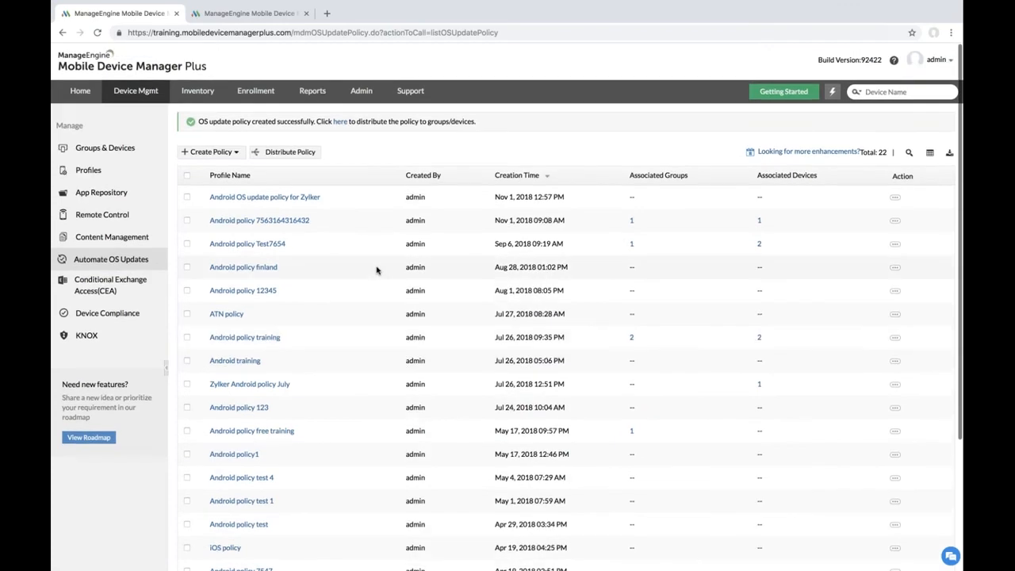
Step: Select the Zylker OS update policy and distribute it to the Finance Department group
{"action": "left_click", "coordinate": [186, 194]}
{"action": "left_click", "coordinate": [187, 195]}
{"action": "left_click", "coordinate": [187, 194]}
{"action": "left_click", "coordinate": [187, 195]}
{"action": "left_click", "coordinate": [186, 169]}
{"action": "left_click", "coordinate": [273, 125]}
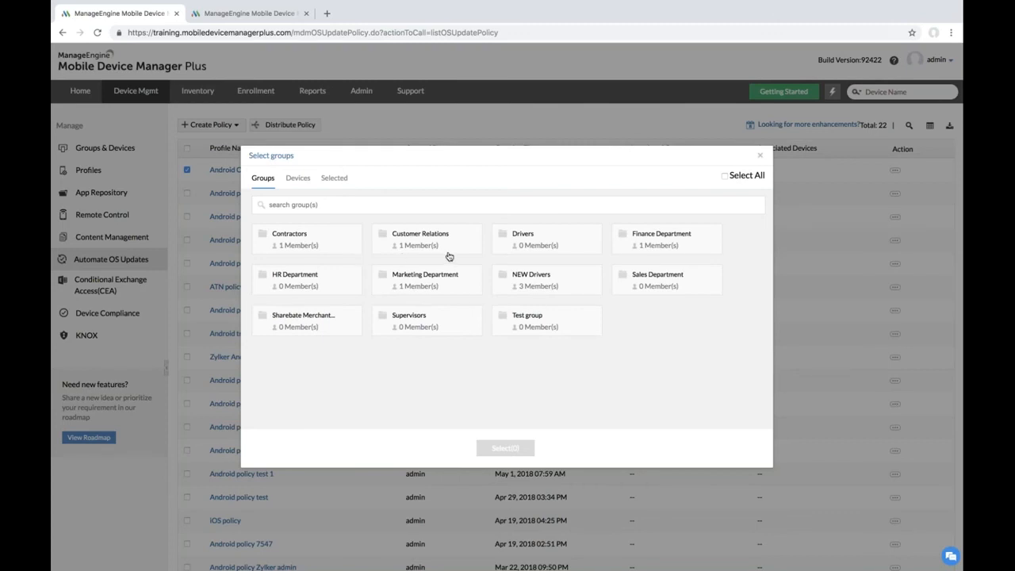
{"action": "left_click", "coordinate": [654, 247]}
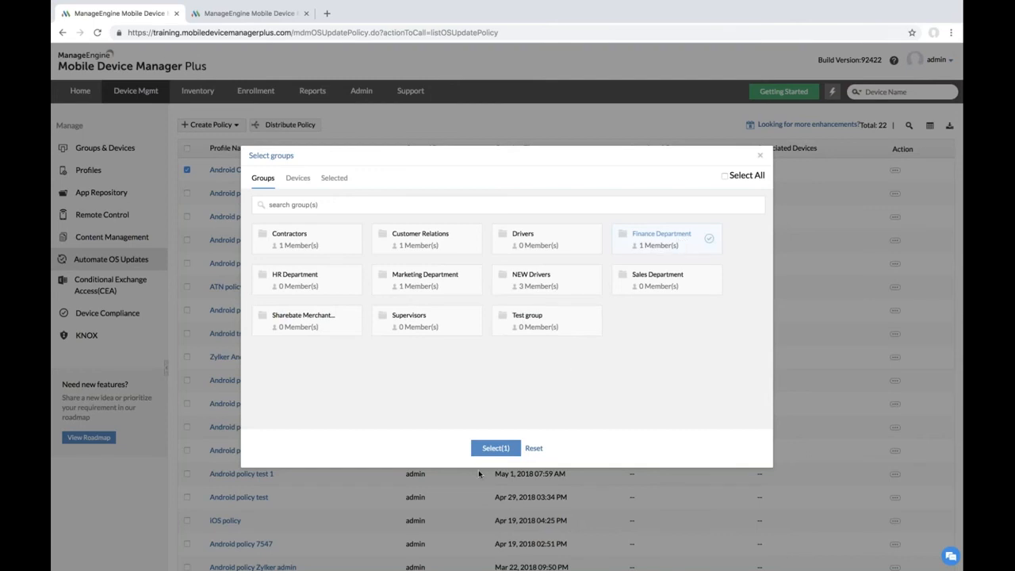
{"action": "left_click", "coordinate": [496, 449]}
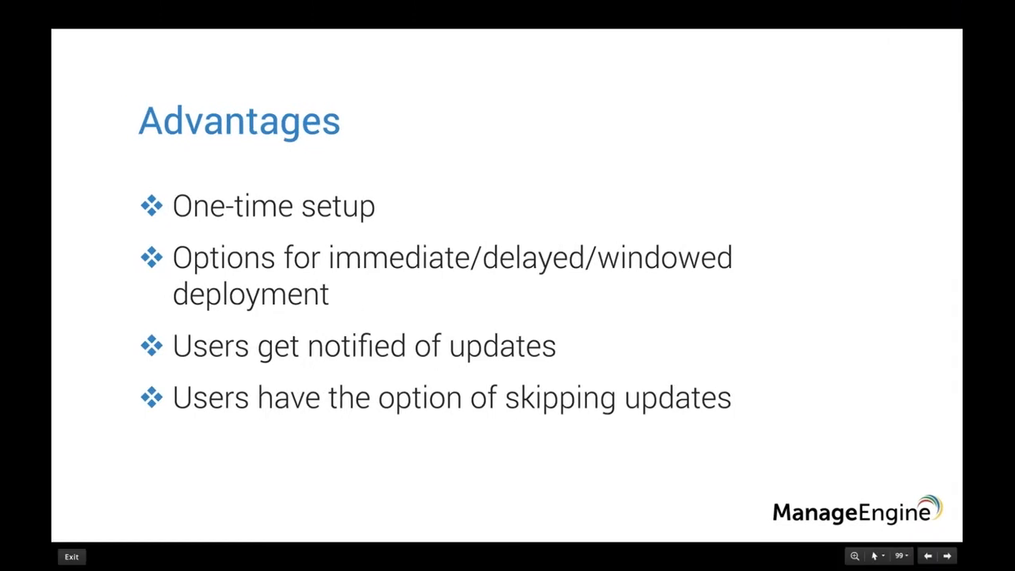
{"action": "key", "text": "Right"}
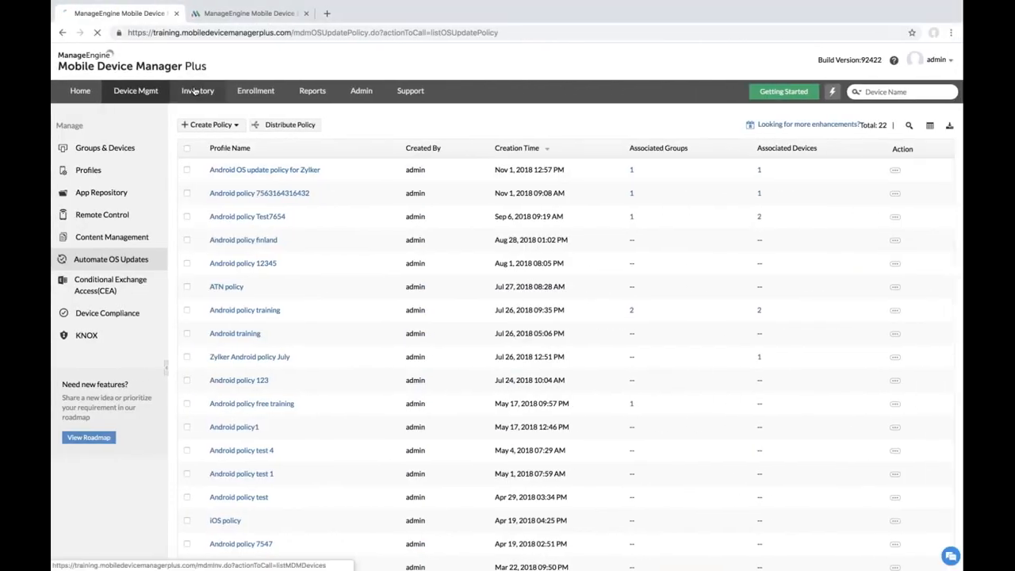
Step: Open 'device for events' from the inventory and view its location on the map
{"action": "left_click", "coordinate": [196, 92]}
{"action": "scroll", "coordinate": [508, 317], "scroll_direction": "down", "scroll_amount": 1}
{"action": "scroll", "coordinate": [232, 447], "scroll_direction": "down", "scroll_amount": 2}
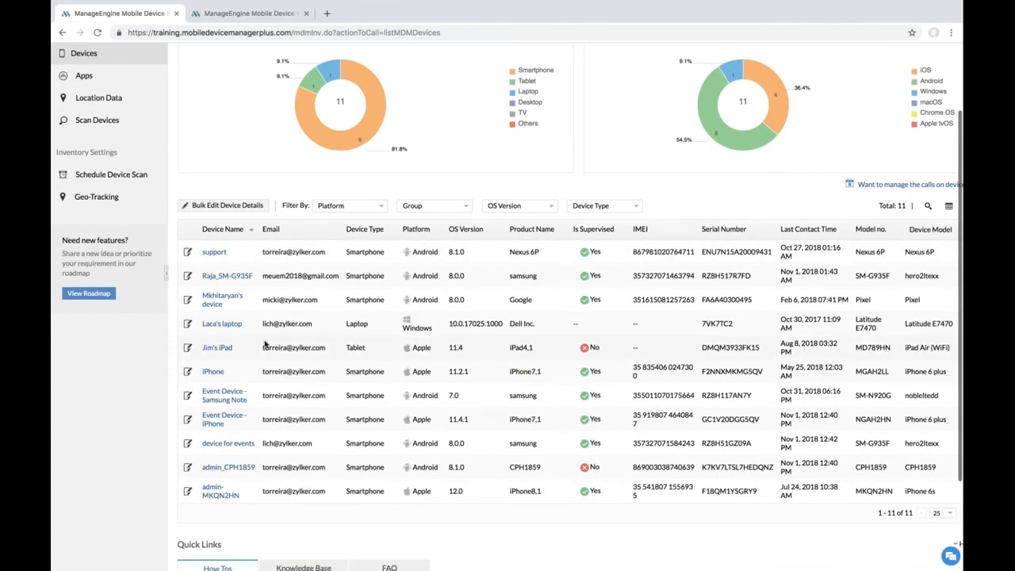
{"action": "left_click", "coordinate": [233, 444]}
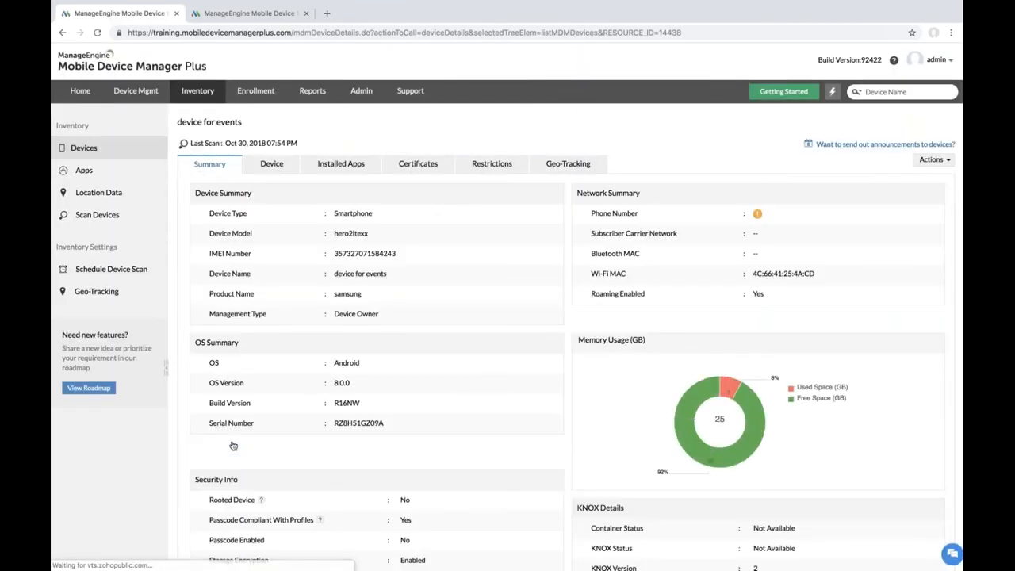
{"action": "left_click", "coordinate": [568, 165]}
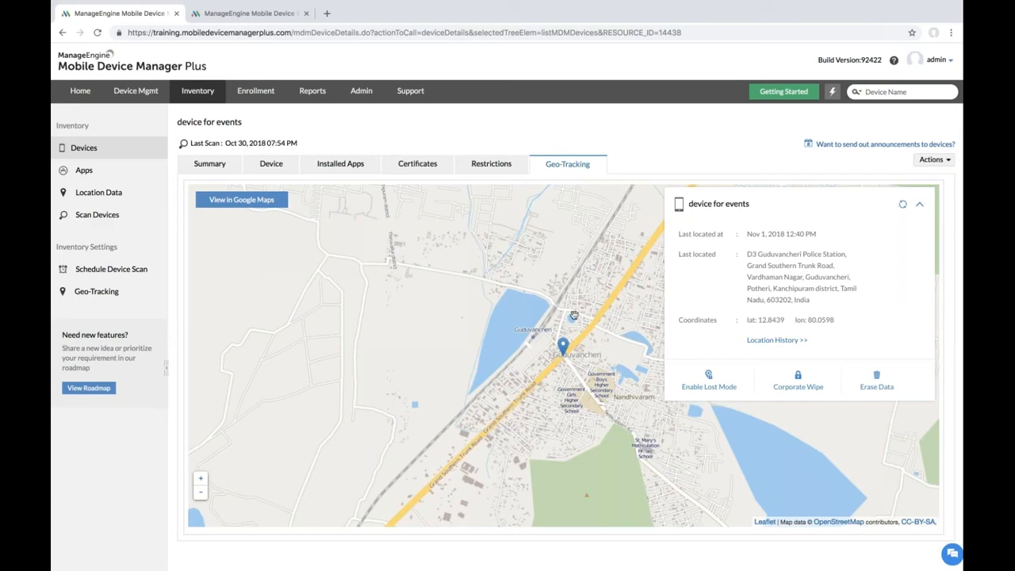
Step: Choose Enable Lost Mode from the device's actions menu
{"action": "left_click", "coordinate": [924, 161]}
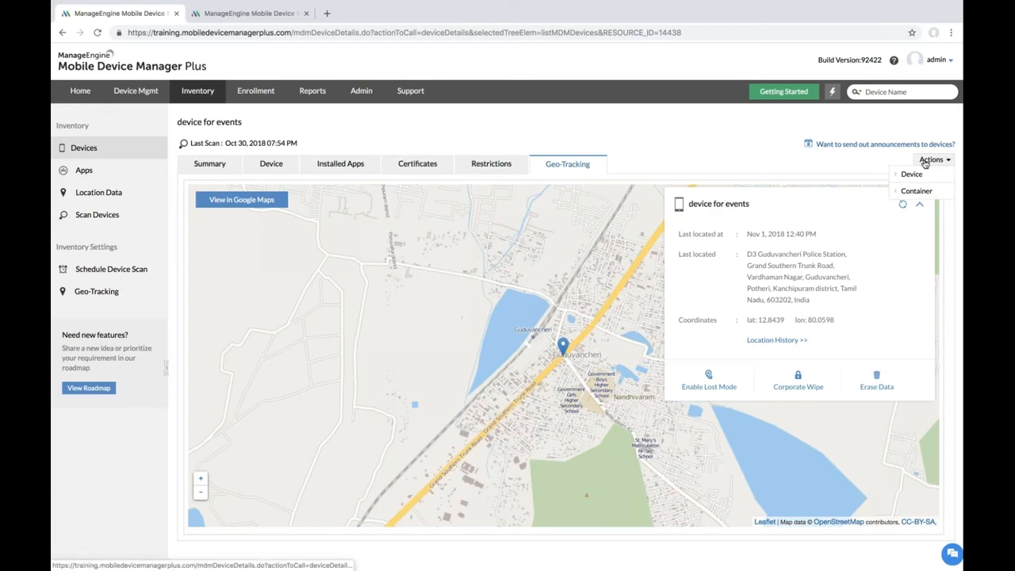
{"action": "mouse_move", "coordinate": [908, 172]}
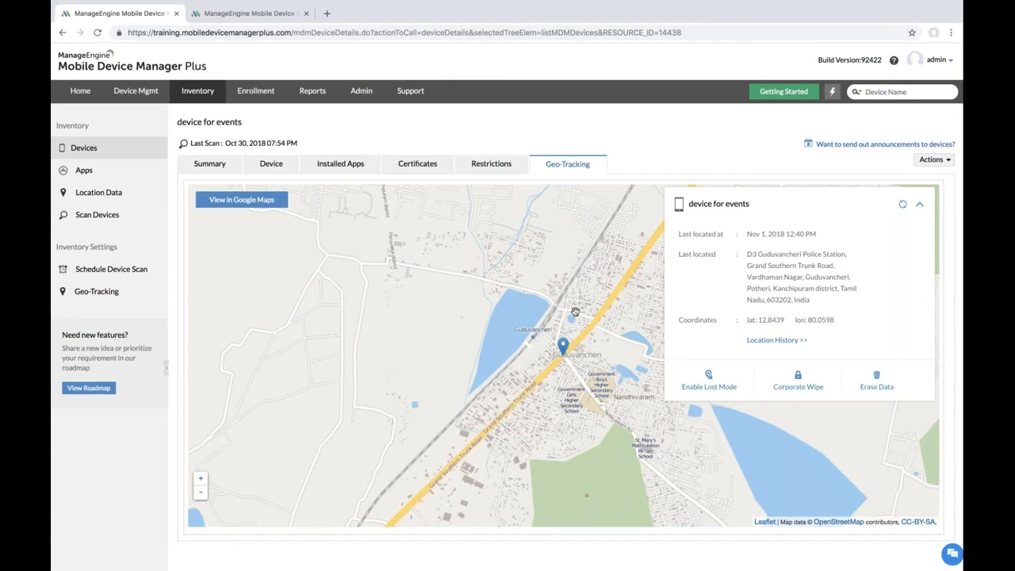
{"action": "left_click", "coordinate": [709, 380]}
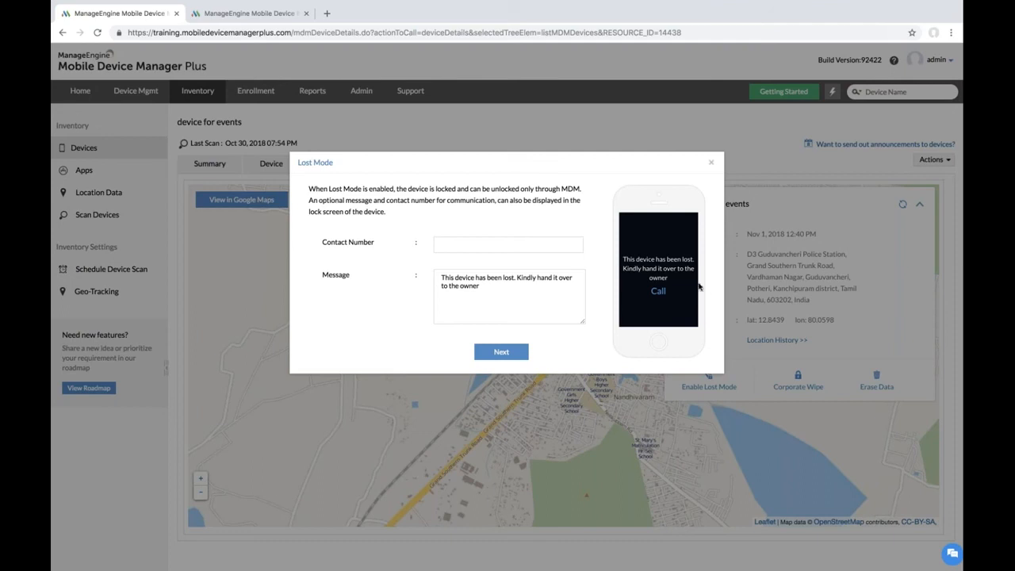
Step: Enter a lock-screen contact number, review passcode, ticket ID and message fields, then close Lost Mode
{"action": "left_click", "coordinate": [462, 243]}
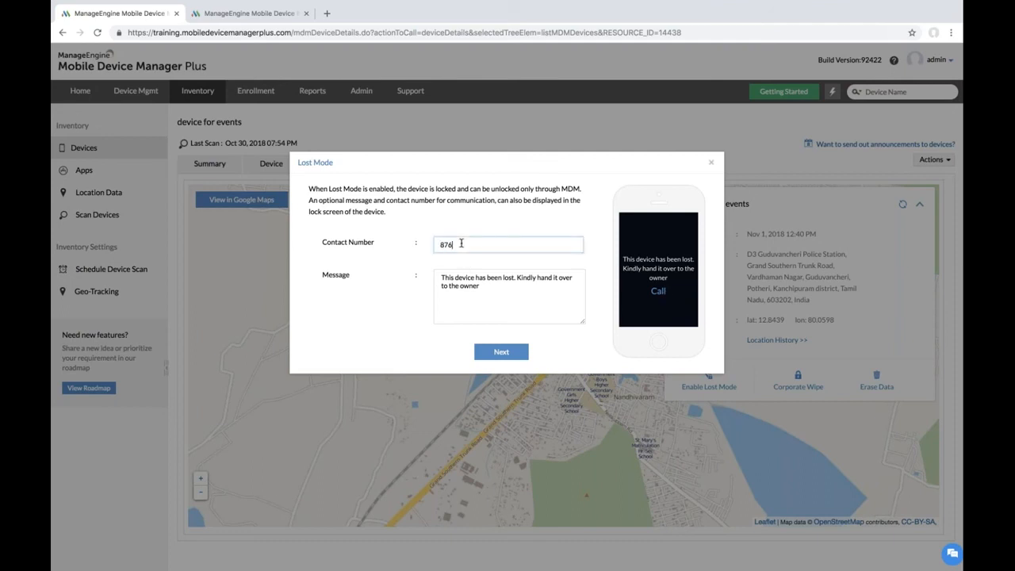
{"action": "left_click", "coordinate": [508, 351]}
{"action": "left_click", "coordinate": [476, 230]}
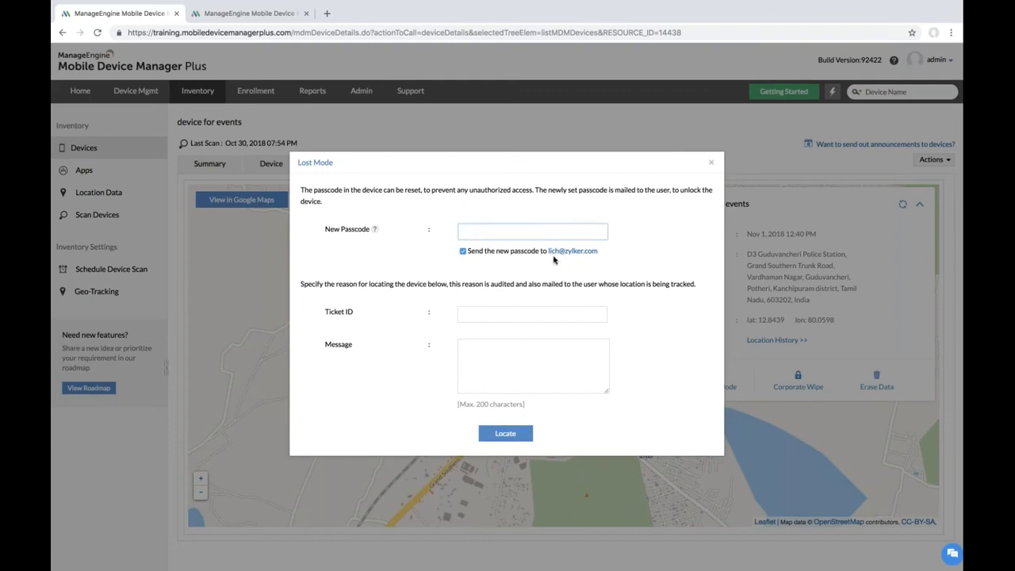
{"action": "left_click", "coordinate": [520, 313]}
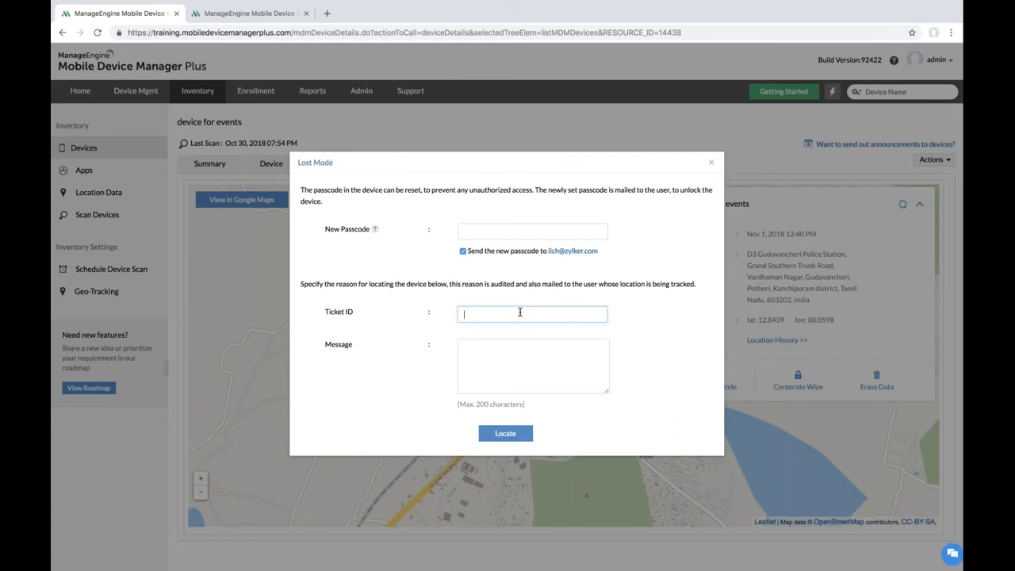
{"action": "left_click", "coordinate": [499, 350]}
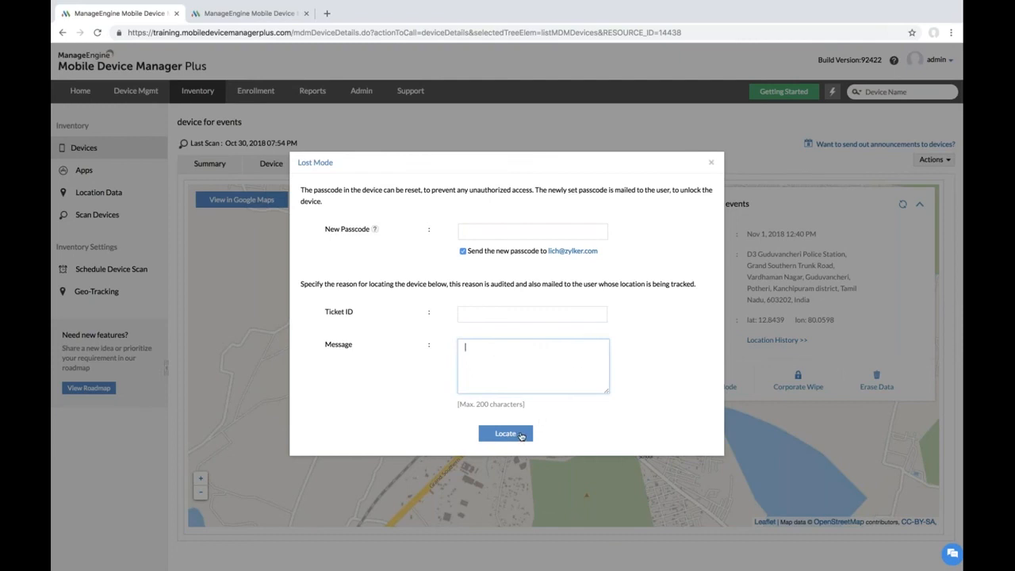
{"action": "left_click", "coordinate": [711, 163]}
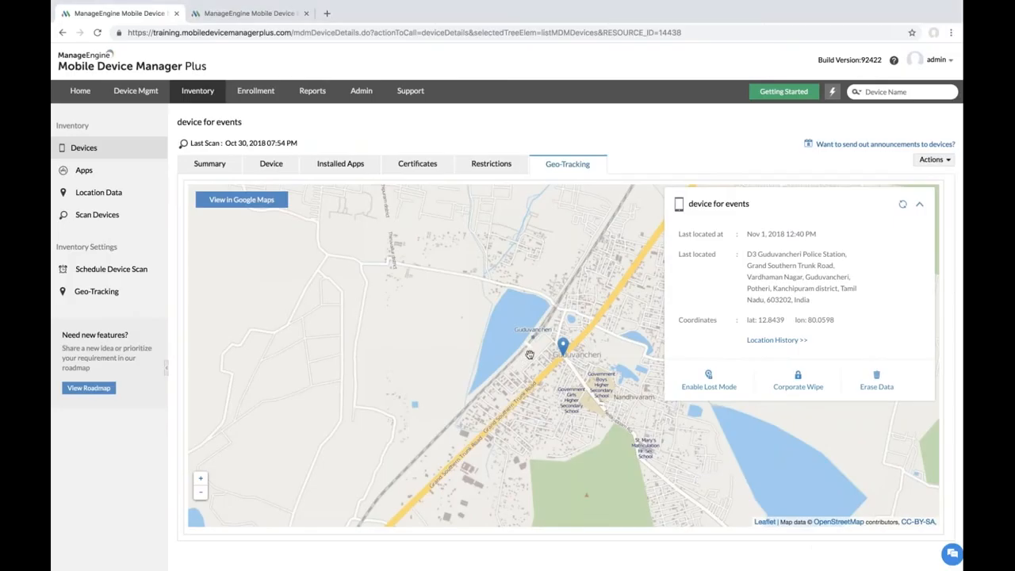
{"action": "left_click", "coordinate": [931, 159]}
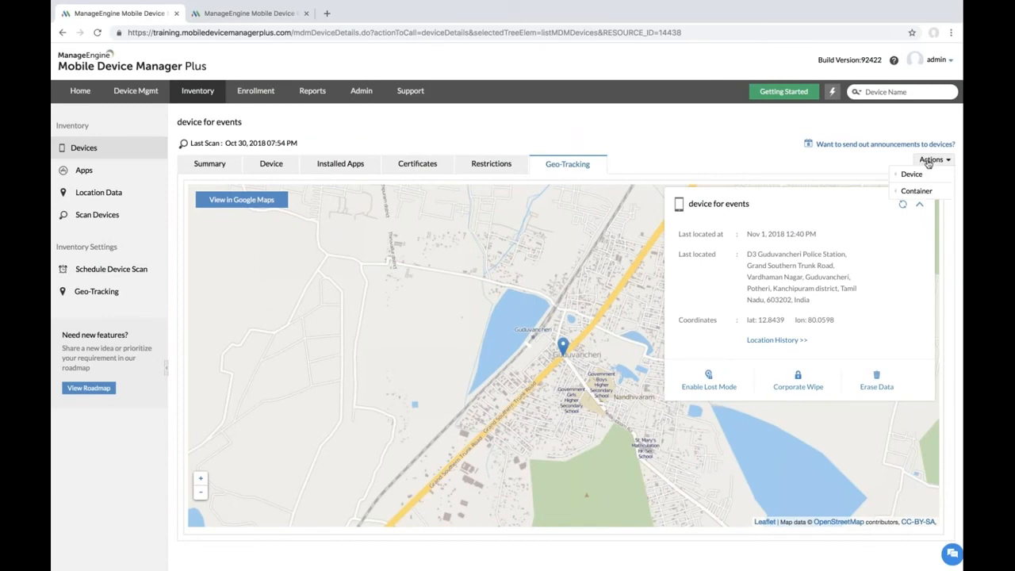
{"action": "mouse_move", "coordinate": [910, 173]}
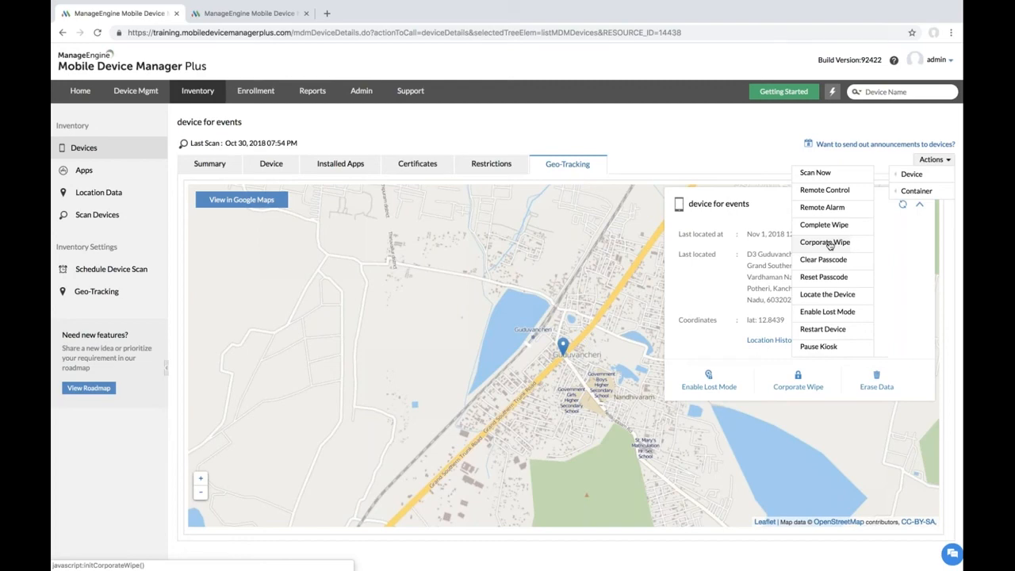
{"action": "left_click", "coordinate": [826, 242]}
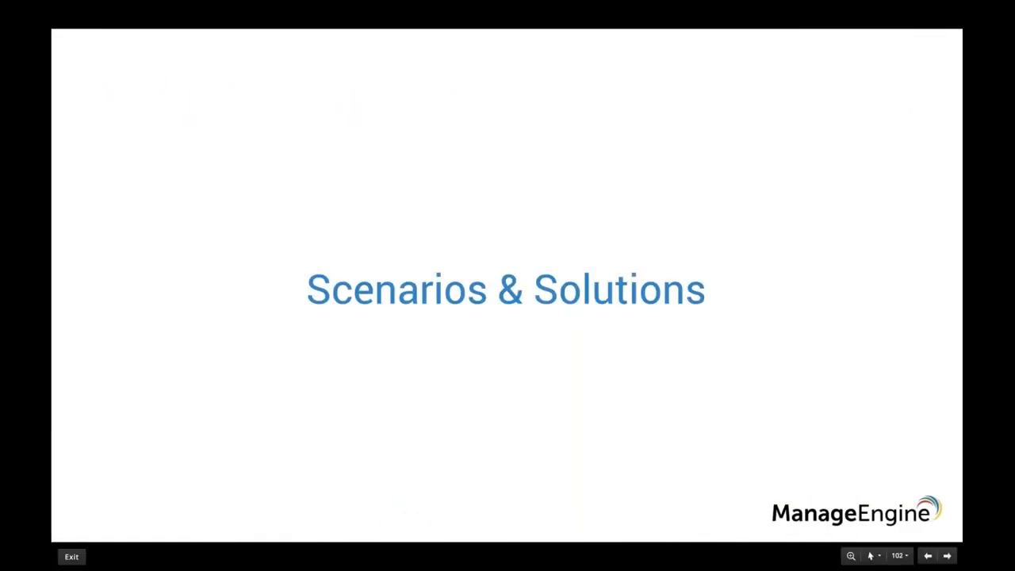
{"action": "key", "text": "Right"}
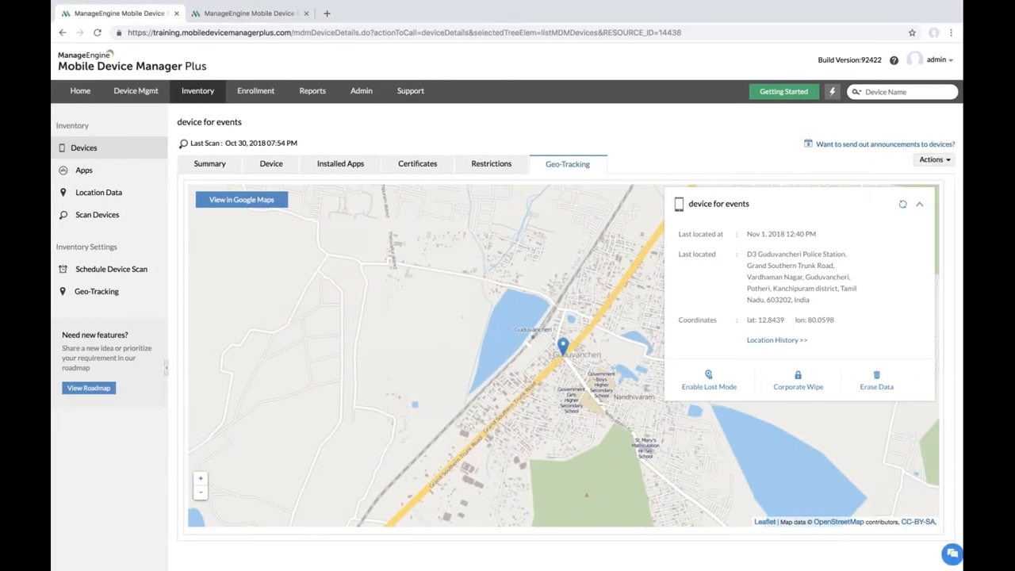
{"action": "left_click", "coordinate": [87, 171]}
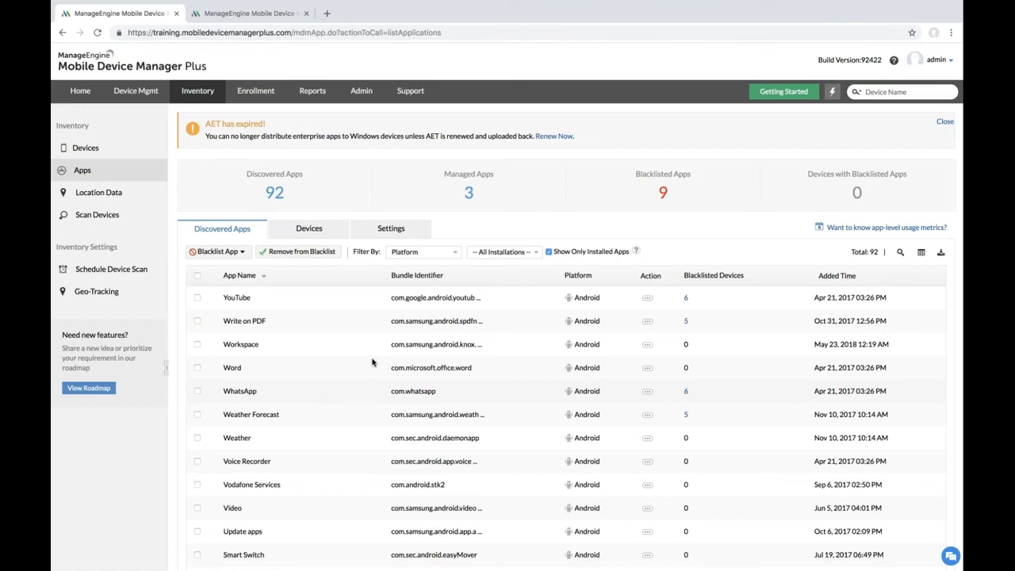
Step: Keep Uninstall Immediately in the app blacklist settings and save them
{"action": "left_click", "coordinate": [401, 237]}
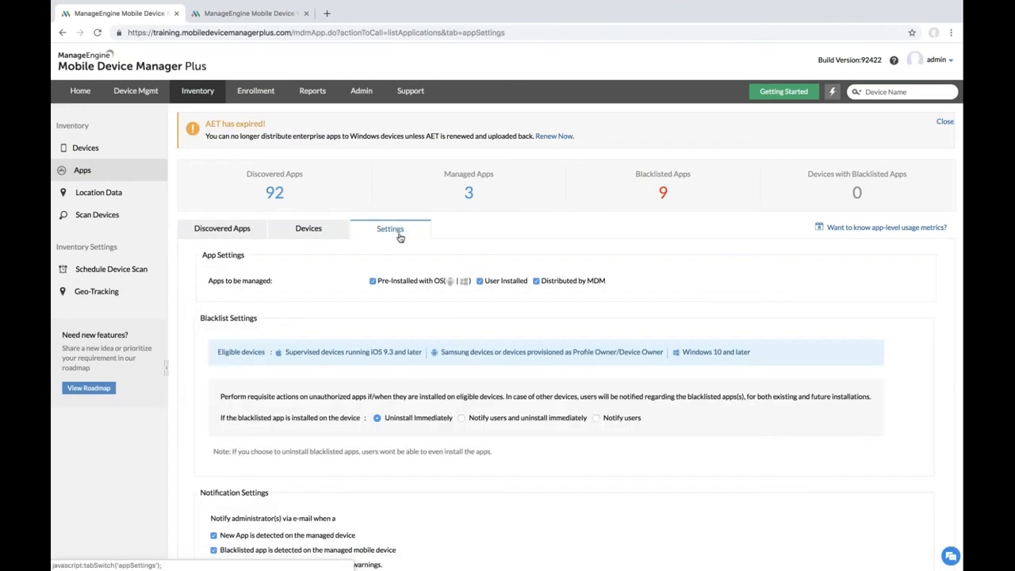
{"action": "scroll", "coordinate": [420, 390], "scroll_direction": "down", "scroll_amount": 3}
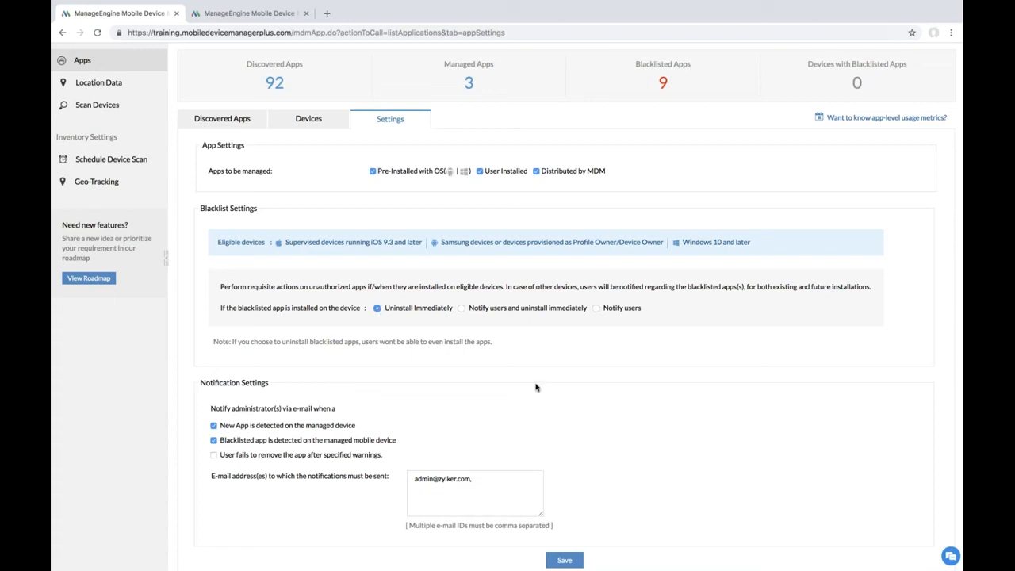
{"action": "scroll", "coordinate": [536, 387], "scroll_direction": "down", "scroll_amount": 1}
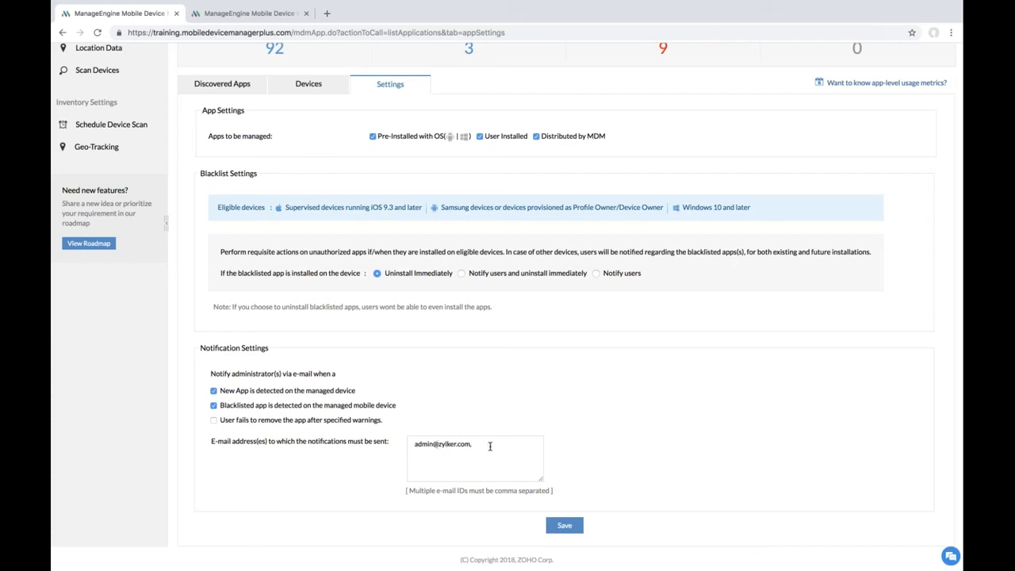
{"action": "left_click", "coordinate": [571, 528]}
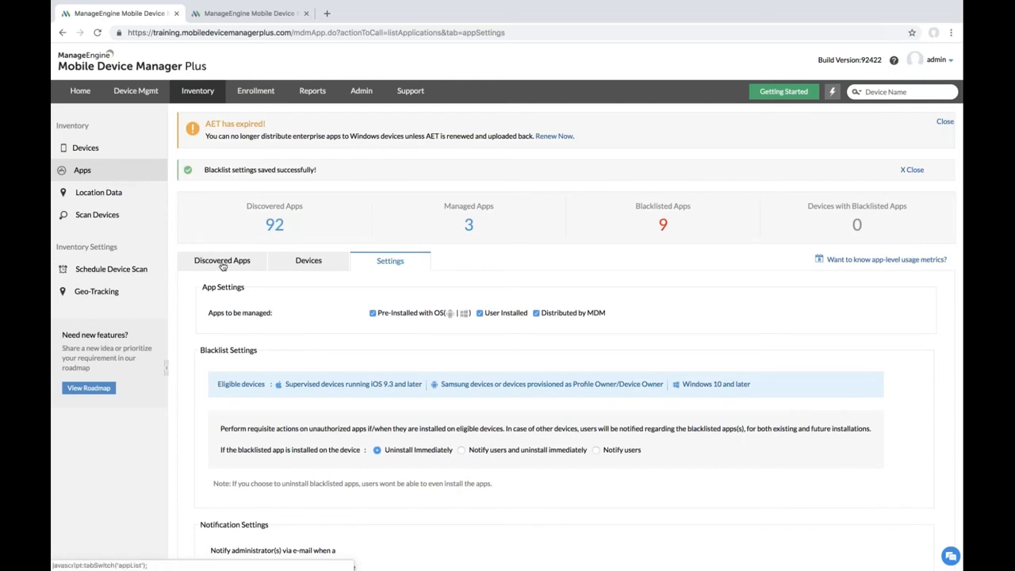
Step: Blacklist Write on PDF and Workspace on all devices, then show only blacklisted apps
{"action": "left_click", "coordinate": [220, 230]}
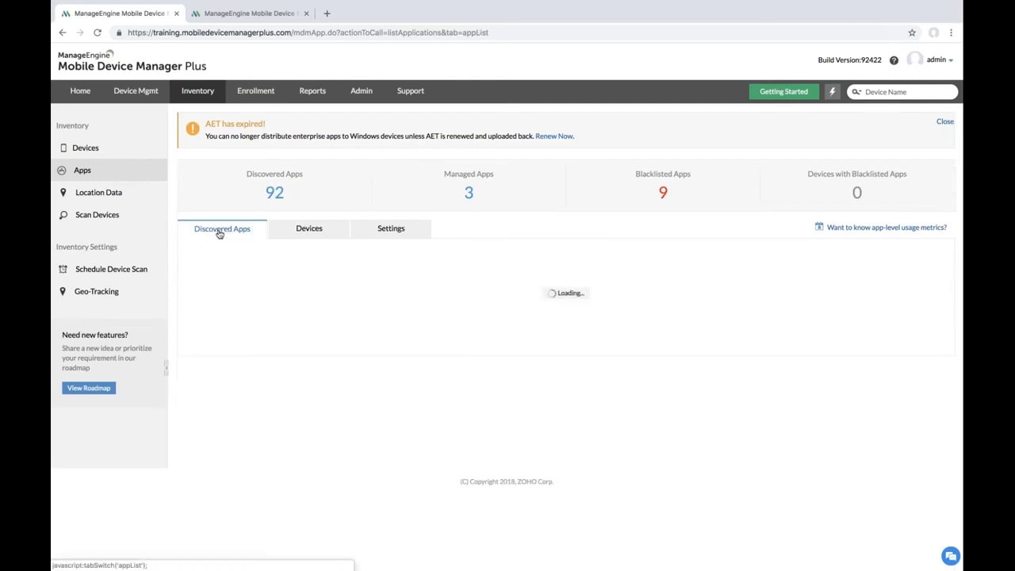
{"action": "scroll", "coordinate": [294, 324], "scroll_direction": "down", "scroll_amount": 2}
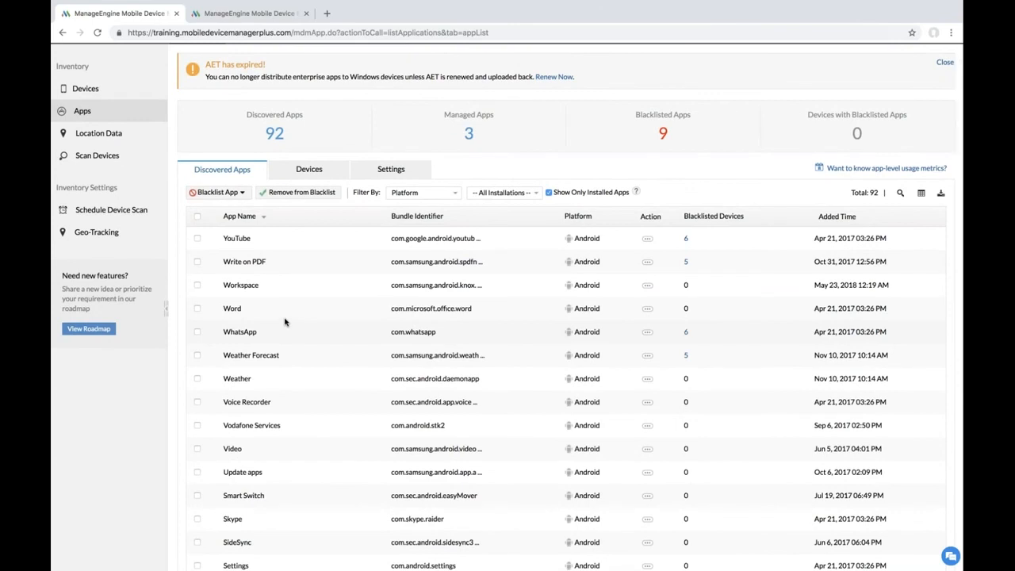
{"action": "left_click", "coordinate": [197, 261]}
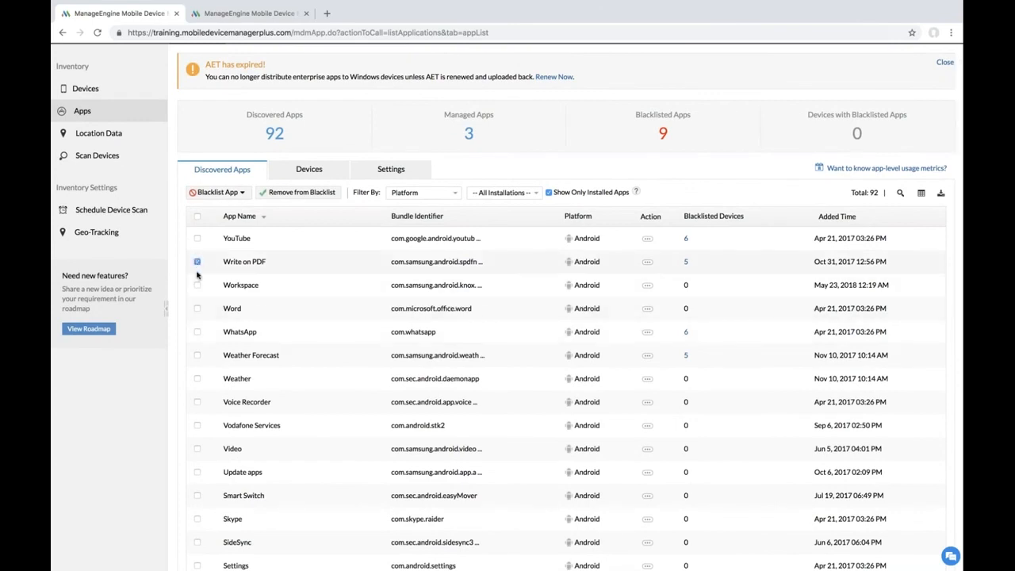
{"action": "left_click", "coordinate": [197, 284]}
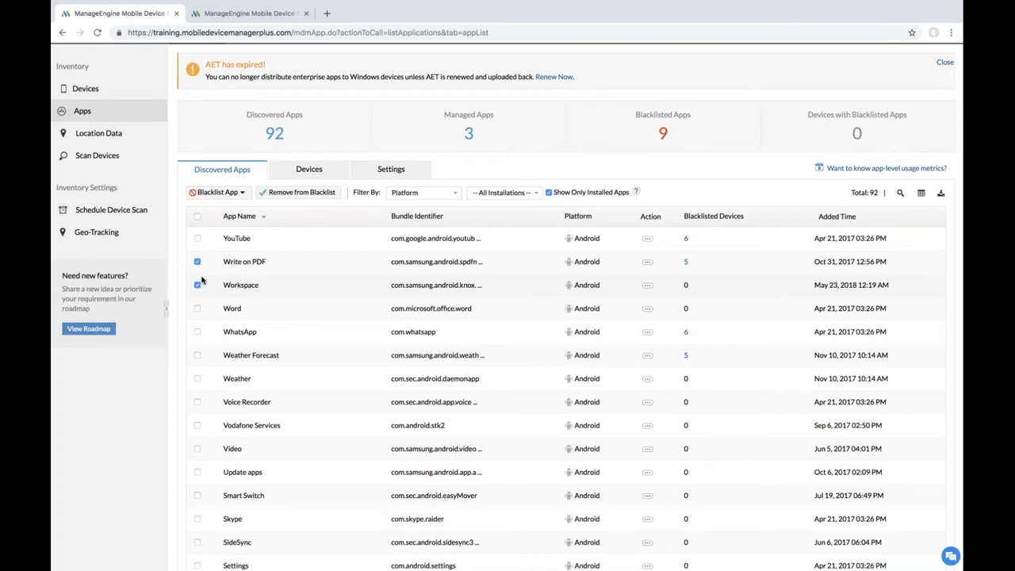
{"action": "left_click", "coordinate": [215, 193]}
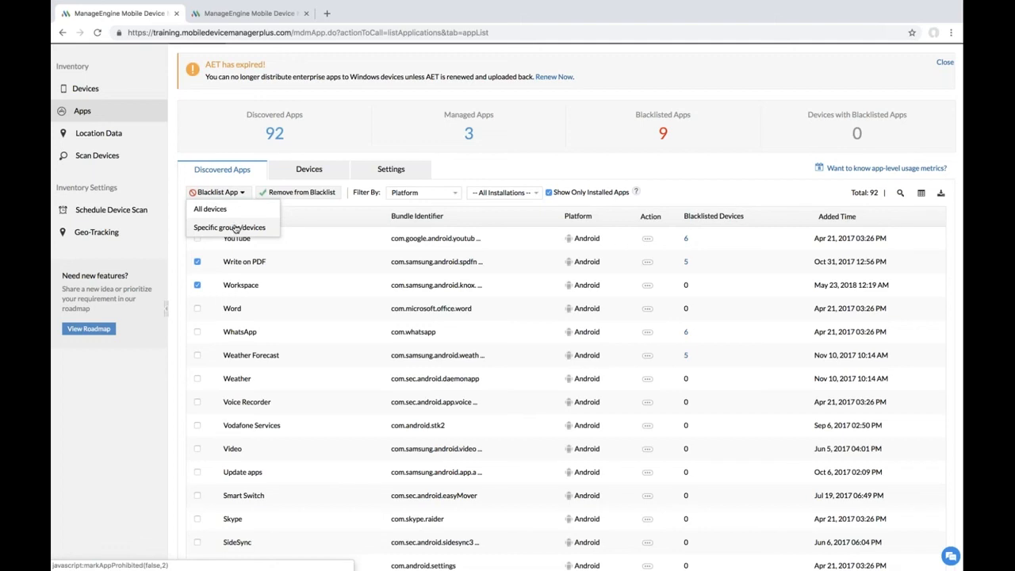
{"action": "scroll", "coordinate": [236, 228], "scroll_direction": "up", "scroll_amount": 2}
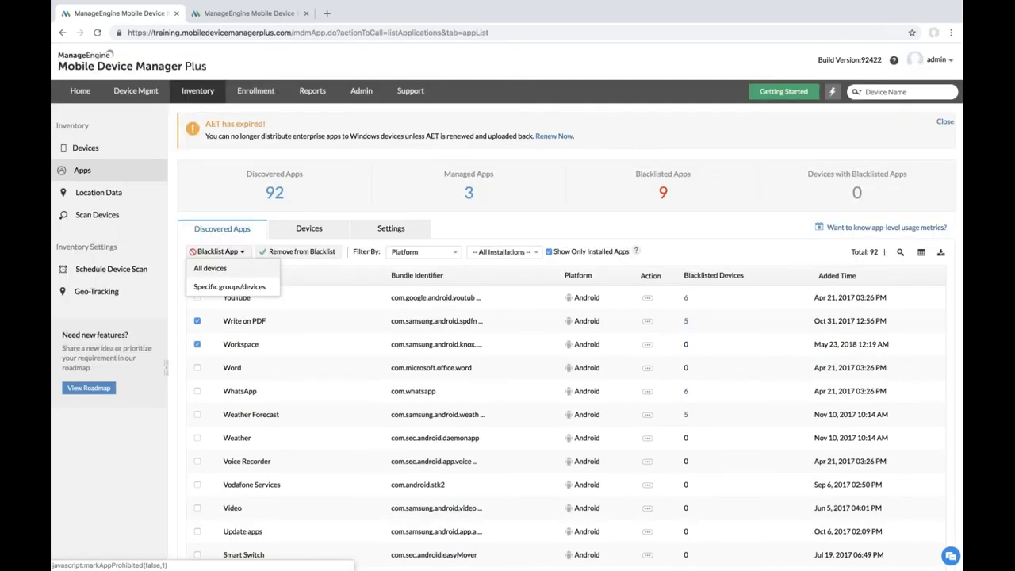
{"action": "left_click", "coordinate": [210, 268]}
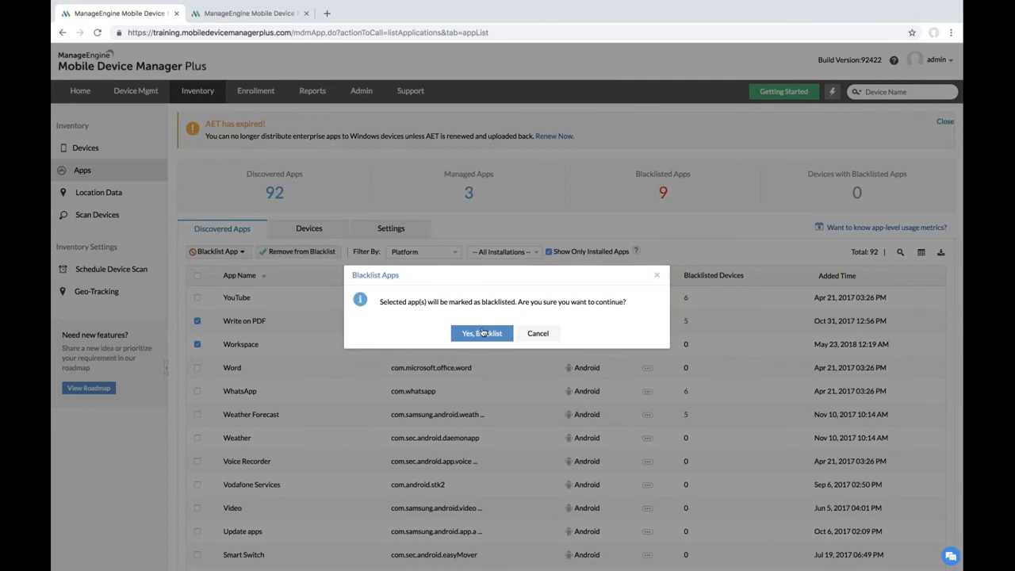
{"action": "left_click", "coordinate": [482, 333]}
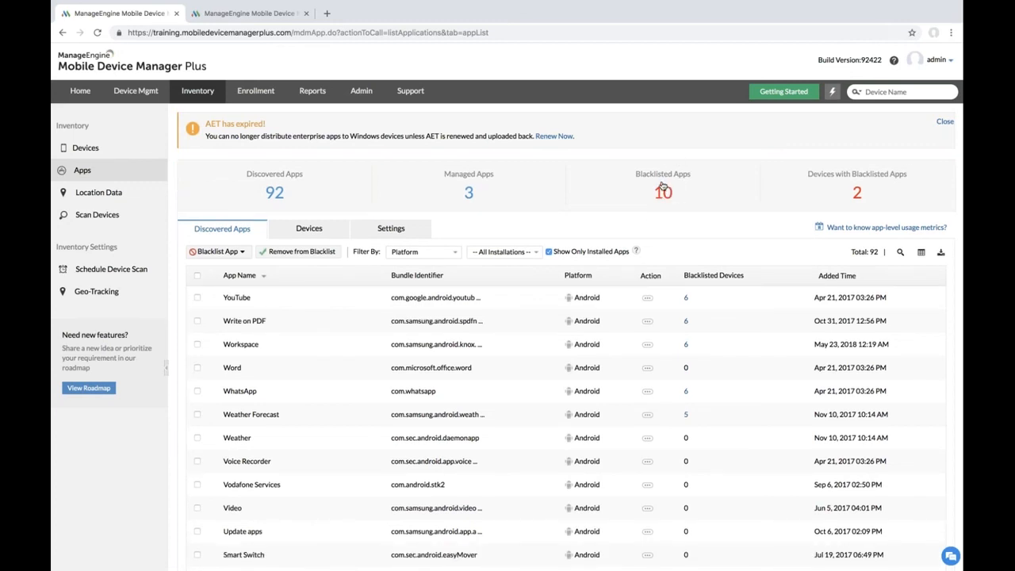
{"action": "left_click", "coordinate": [660, 194]}
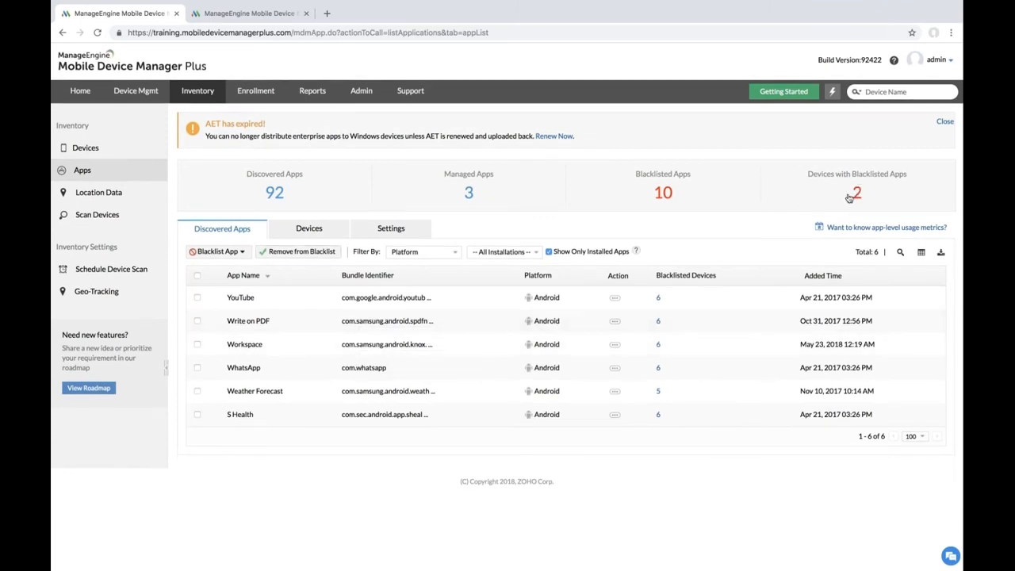
{"action": "left_click", "coordinate": [279, 188]}
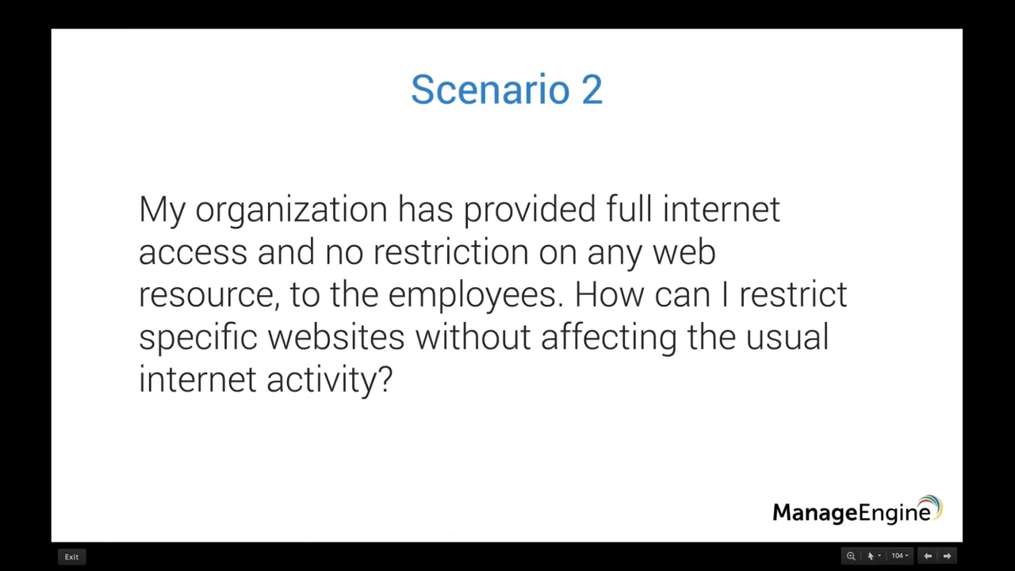
Step: Switch from the slideshow back to the browser and open the Profiles list
{"action": "key", "text": "ctrl+Right"}
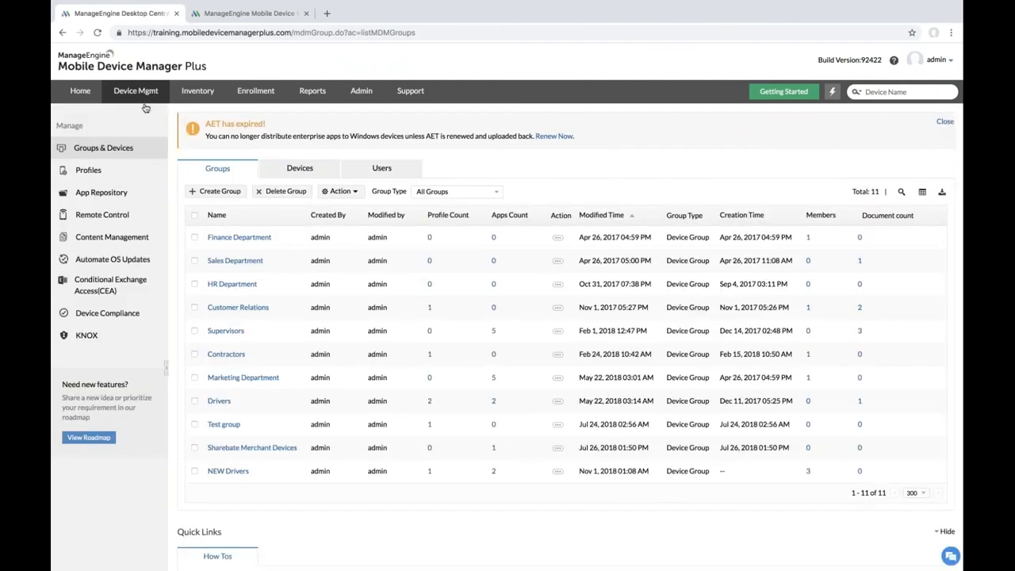
{"action": "left_click", "coordinate": [103, 171]}
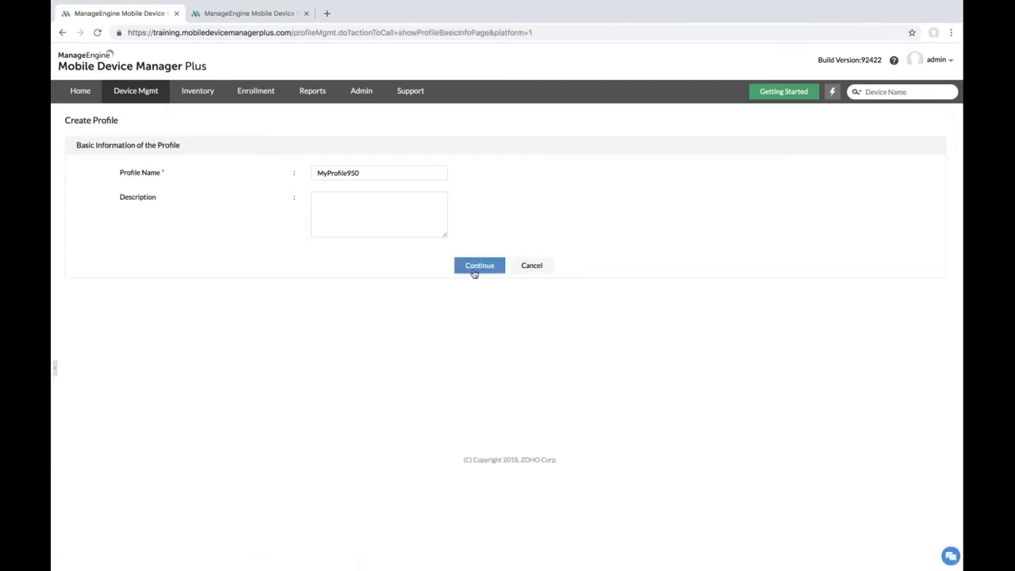
Step: Continue past MyProfile950's basic details and open its Web Content Filter payload
{"action": "left_click", "coordinate": [475, 273]}
{"action": "scroll", "coordinate": [172, 333], "scroll_direction": "down", "scroll_amount": 1}
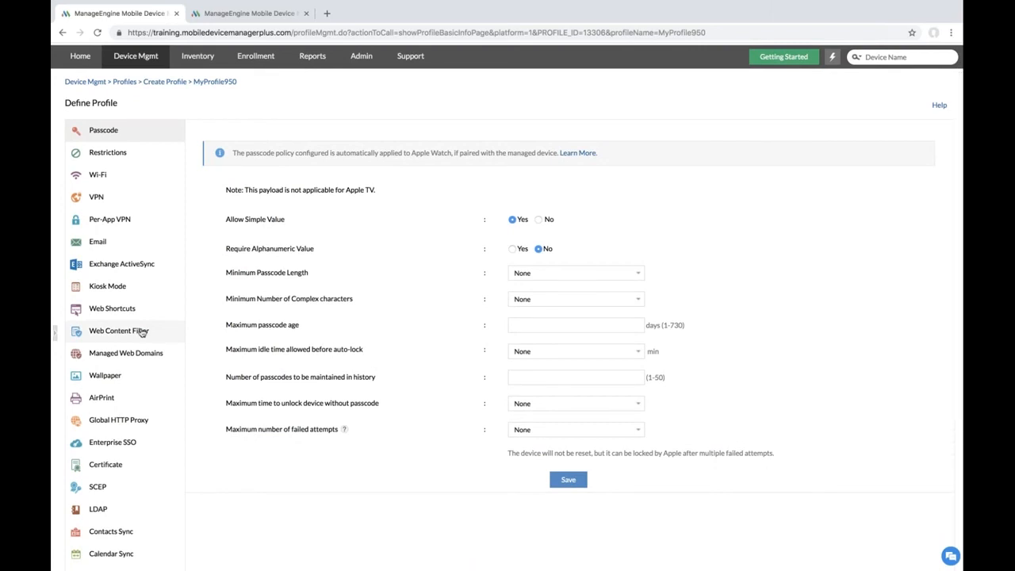
{"action": "left_click", "coordinate": [129, 331]}
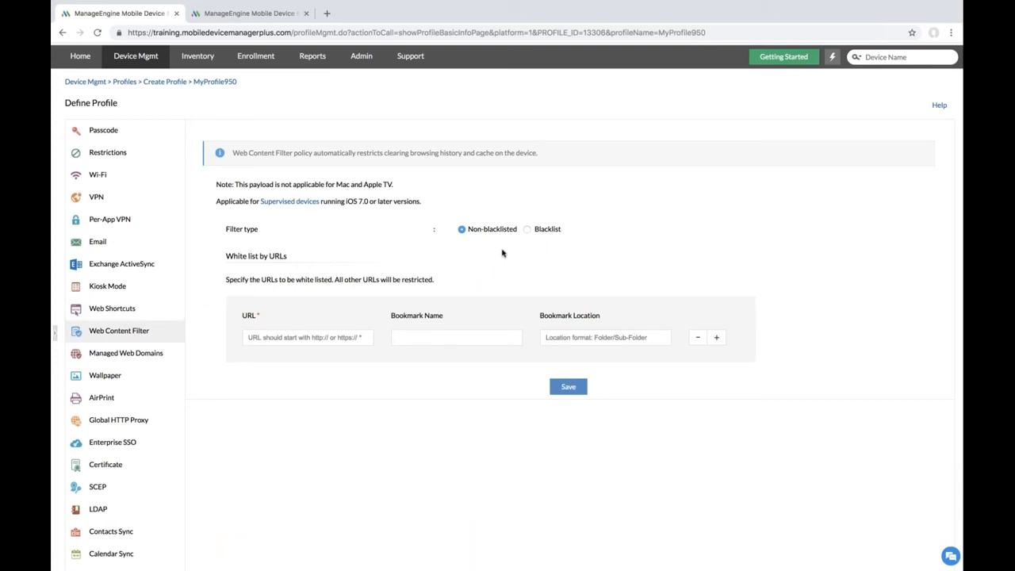
{"action": "left_click", "coordinate": [527, 229]}
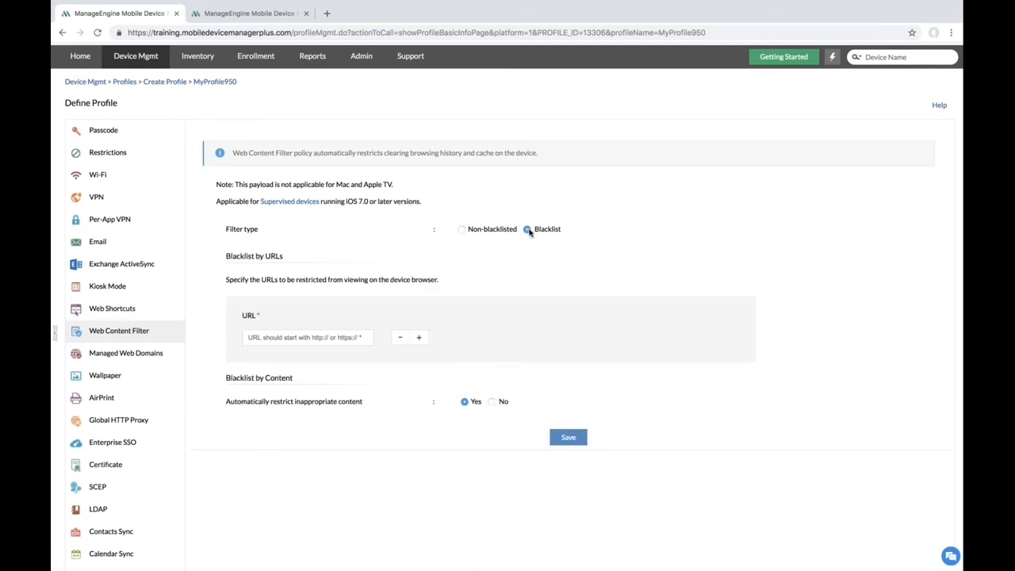
{"action": "left_click", "coordinate": [327, 340]}
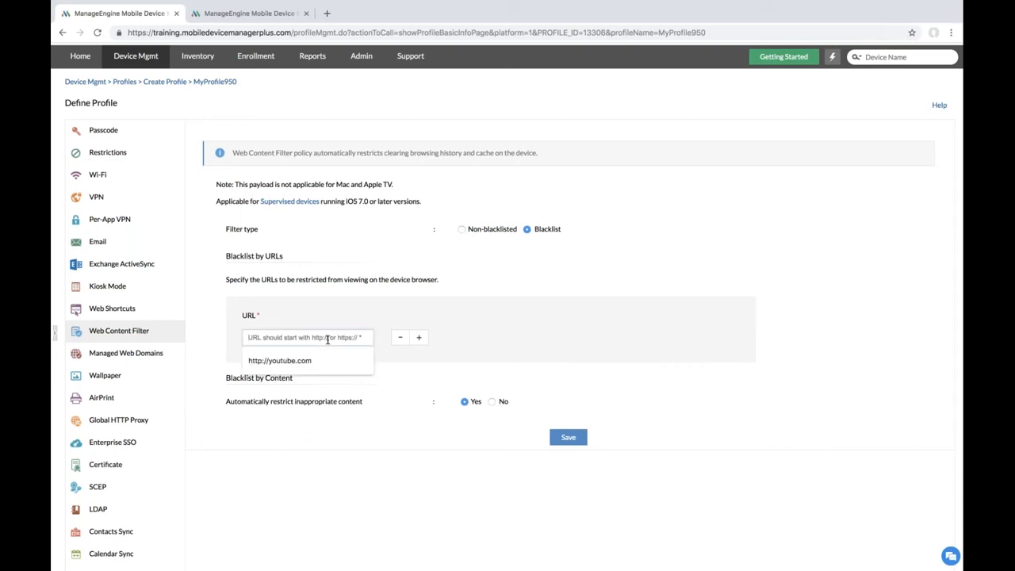
{"action": "left_click", "coordinate": [307, 361]}
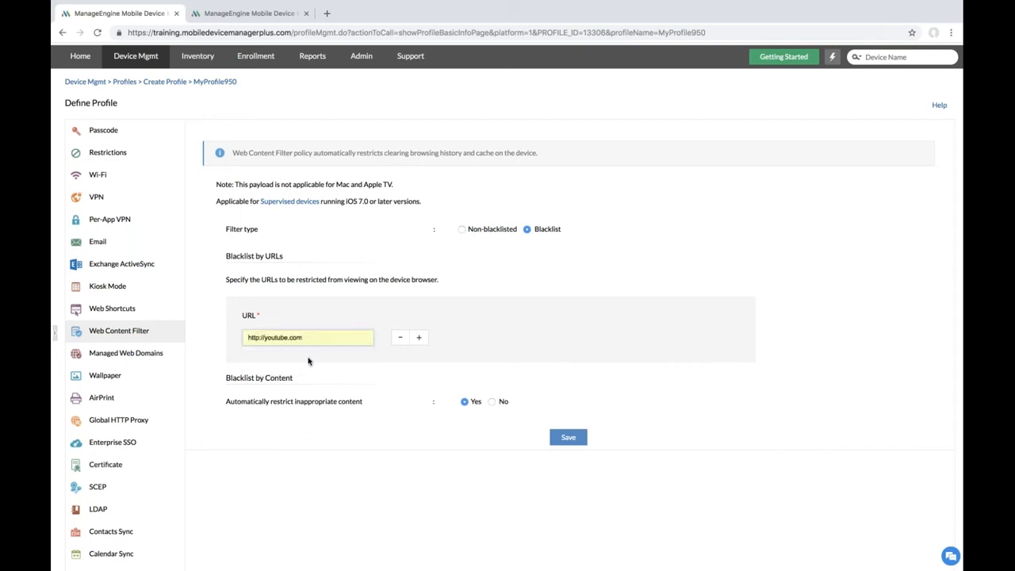
{"action": "left_click", "coordinate": [560, 436]}
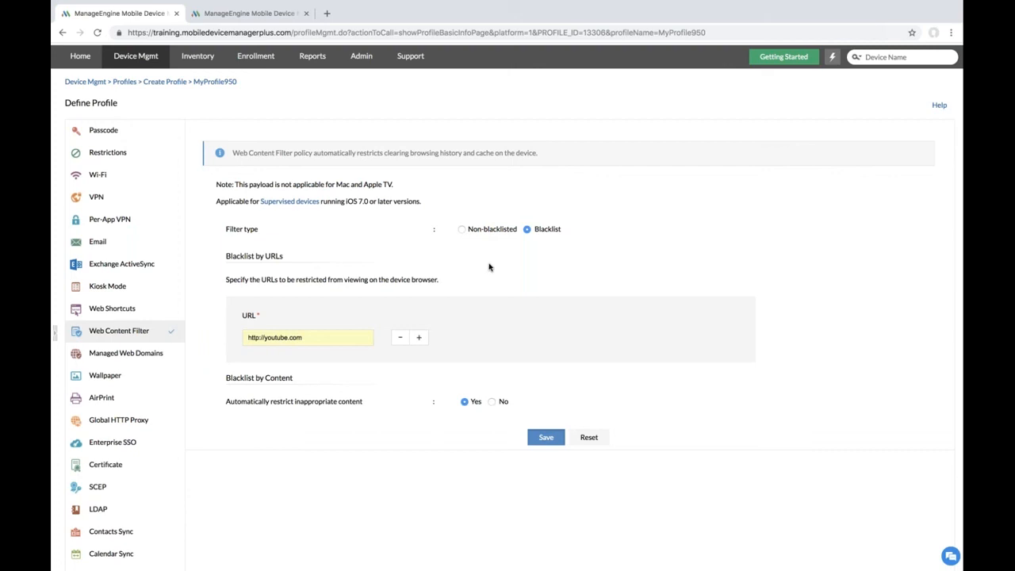
{"action": "left_click", "coordinate": [462, 229]}
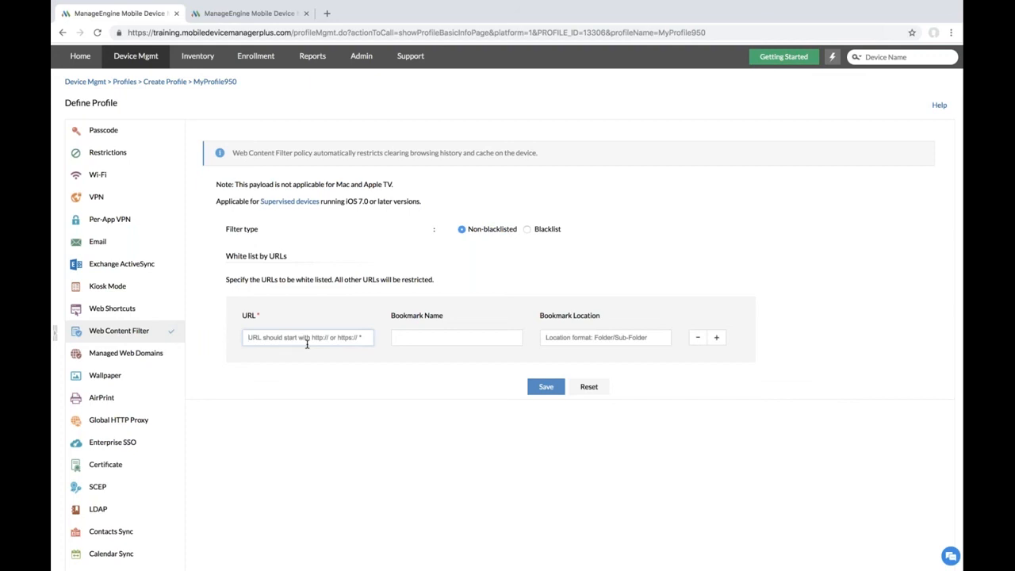
{"action": "left_click", "coordinate": [540, 388]}
{"action": "scroll", "coordinate": [491, 395], "scroll_direction": "down", "scroll_amount": 1}
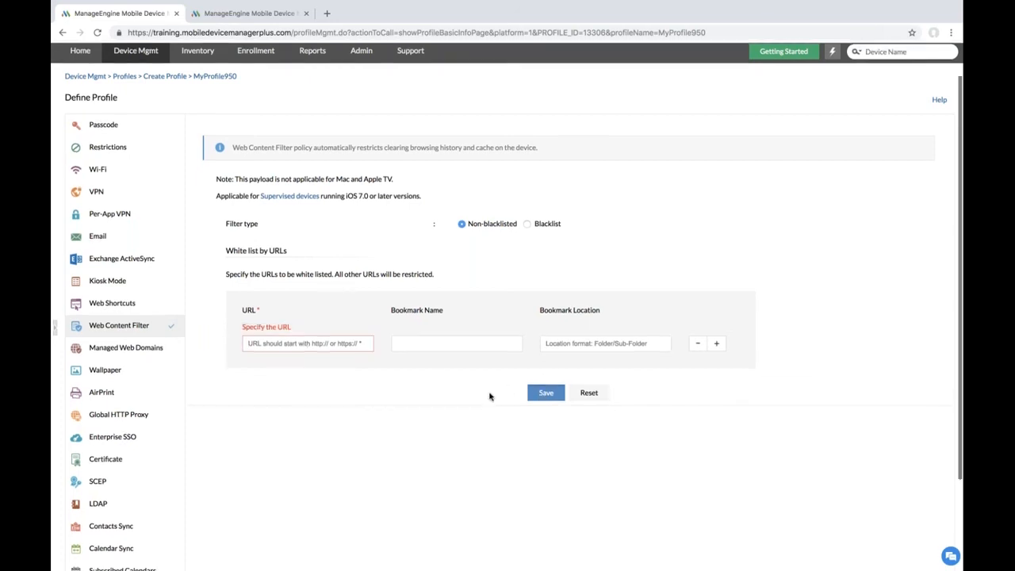
{"action": "left_click", "coordinate": [340, 342]}
{"action": "type", "text": "hht"}
{"action": "key", "text": "BackSpace"}
{"action": "type", "text": "tp"}
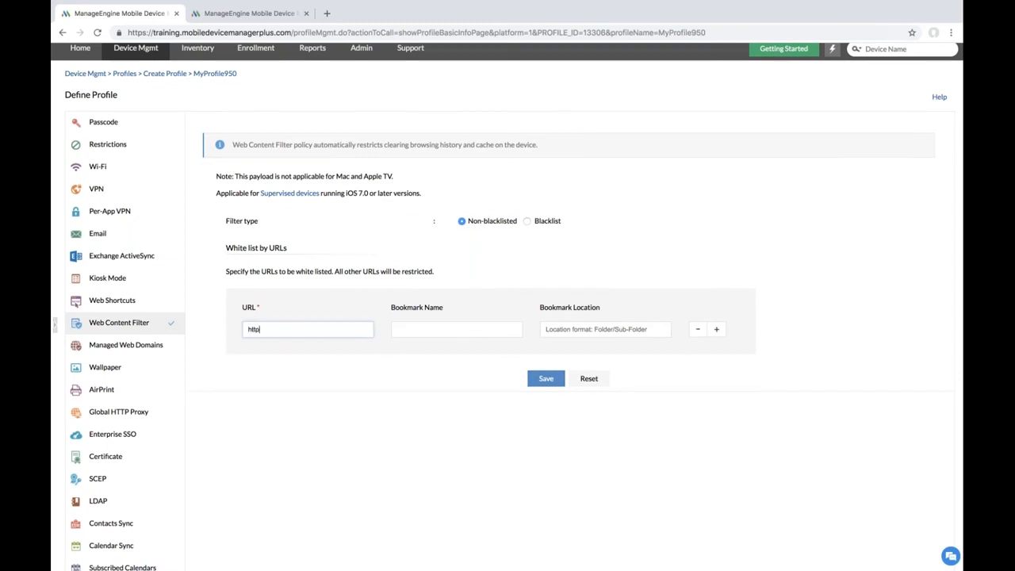
{"action": "type", "text": "://zoho.com"}
{"action": "left_click", "coordinate": [560, 380]}
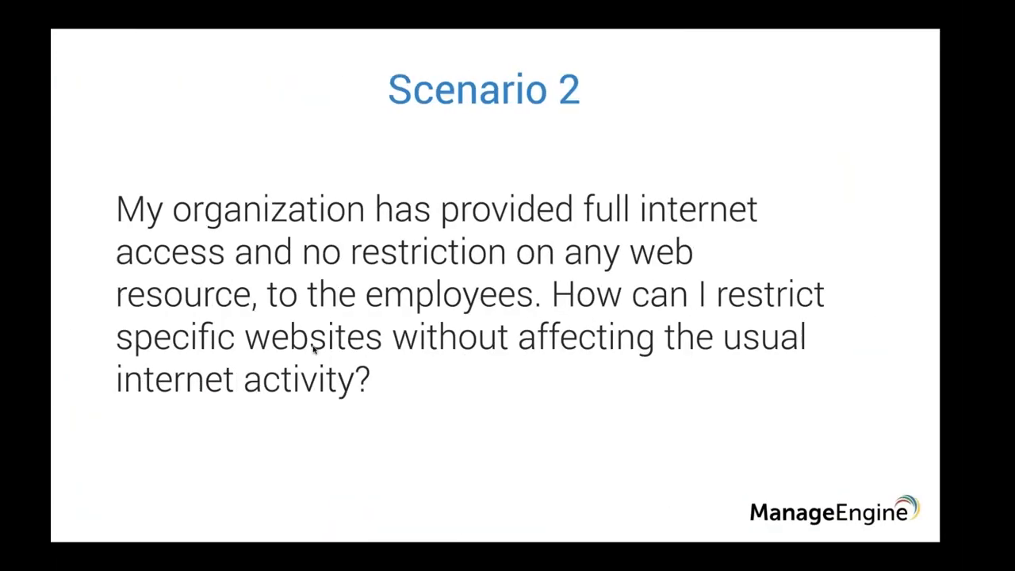
{"action": "key", "text": "Right"}
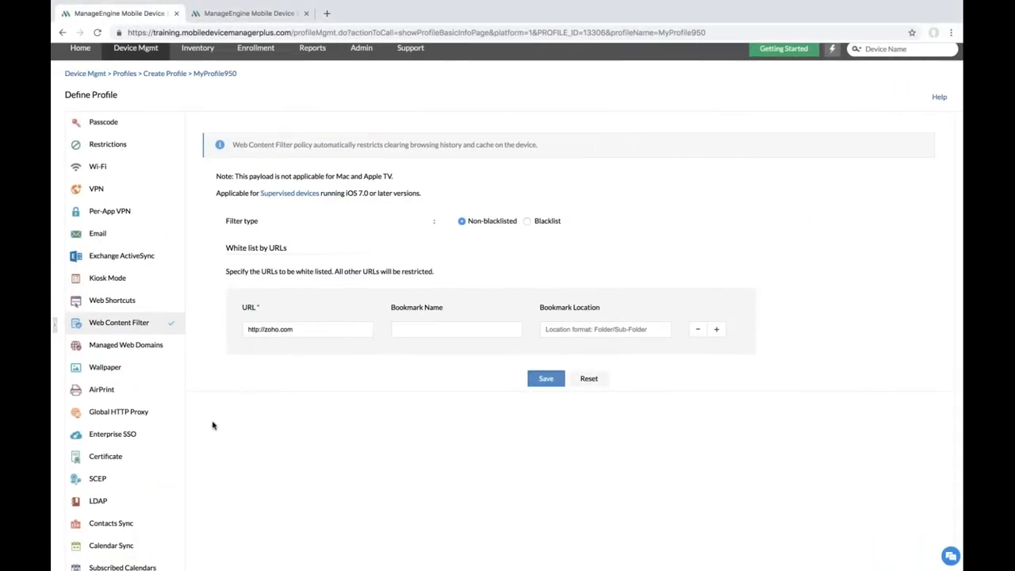
Step: Add the GeoTrust Global CA certificate payload to MyProfile950 and save it
{"action": "scroll", "coordinate": [204, 440], "scroll_direction": "down", "scroll_amount": 1}
{"action": "scroll", "coordinate": [205, 441], "scroll_direction": "down", "scroll_amount": 1}
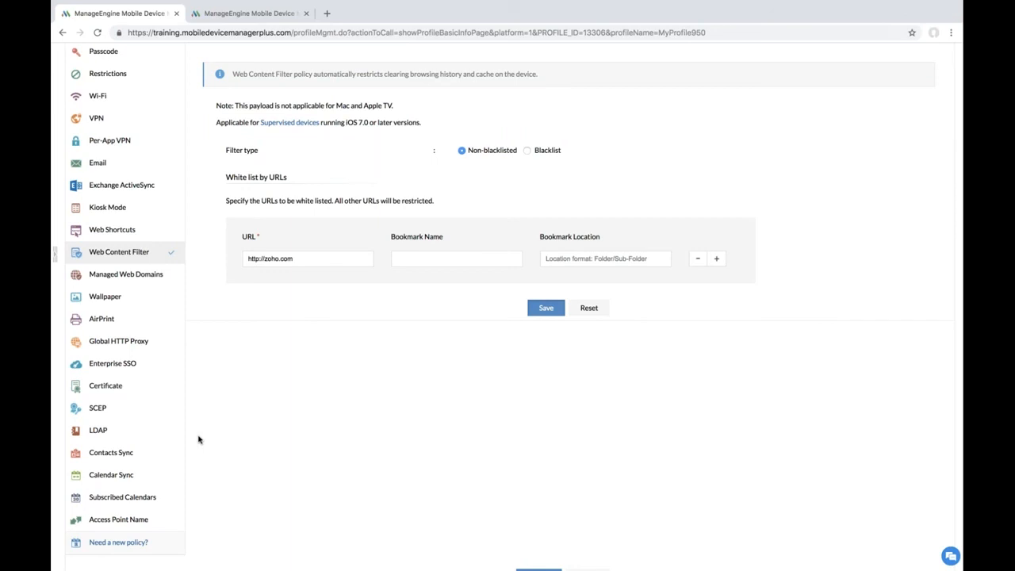
{"action": "left_click", "coordinate": [111, 387]}
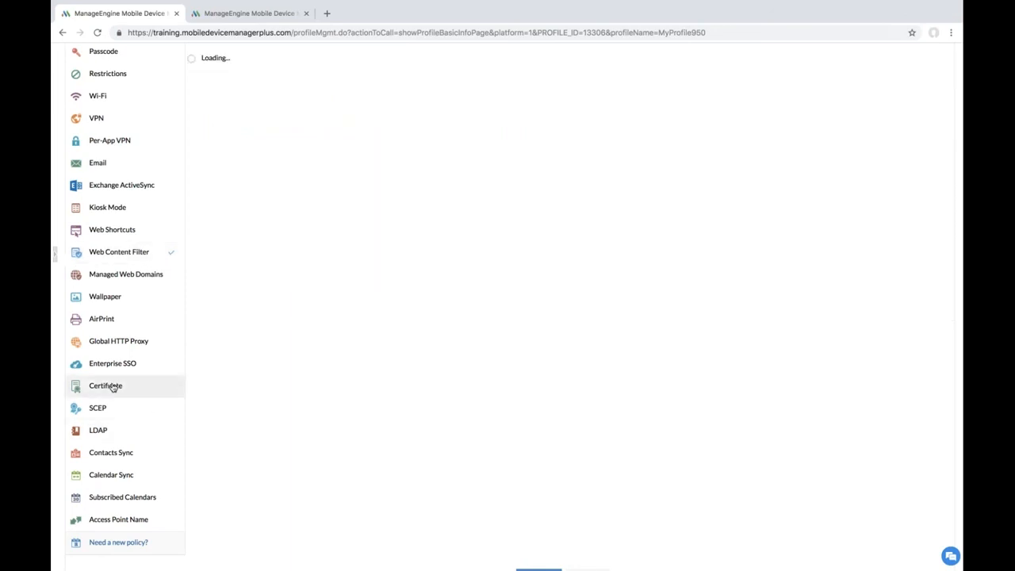
{"action": "scroll", "coordinate": [444, 248], "scroll_direction": "up", "scroll_amount": 1}
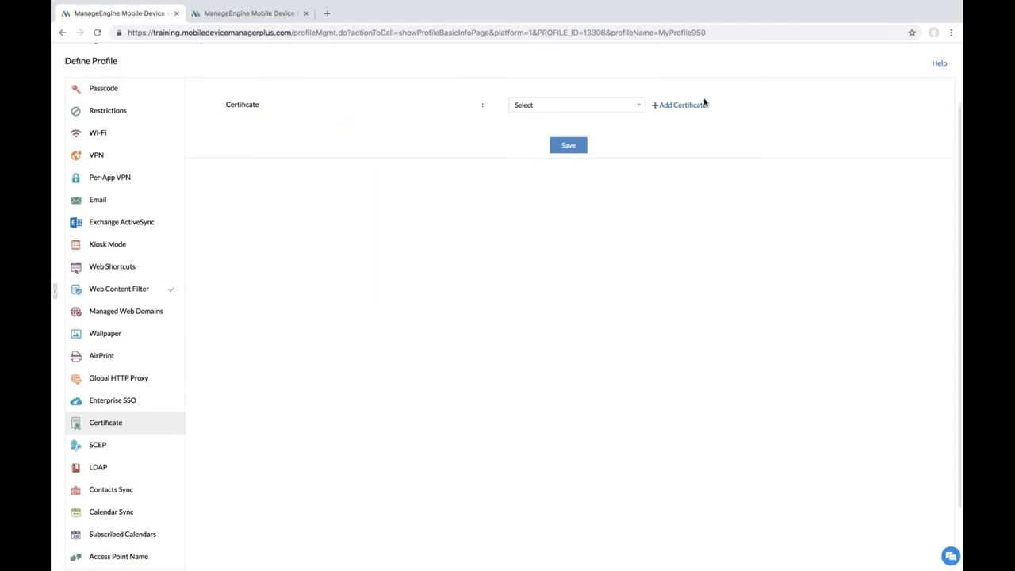
{"action": "left_click", "coordinate": [673, 107]}
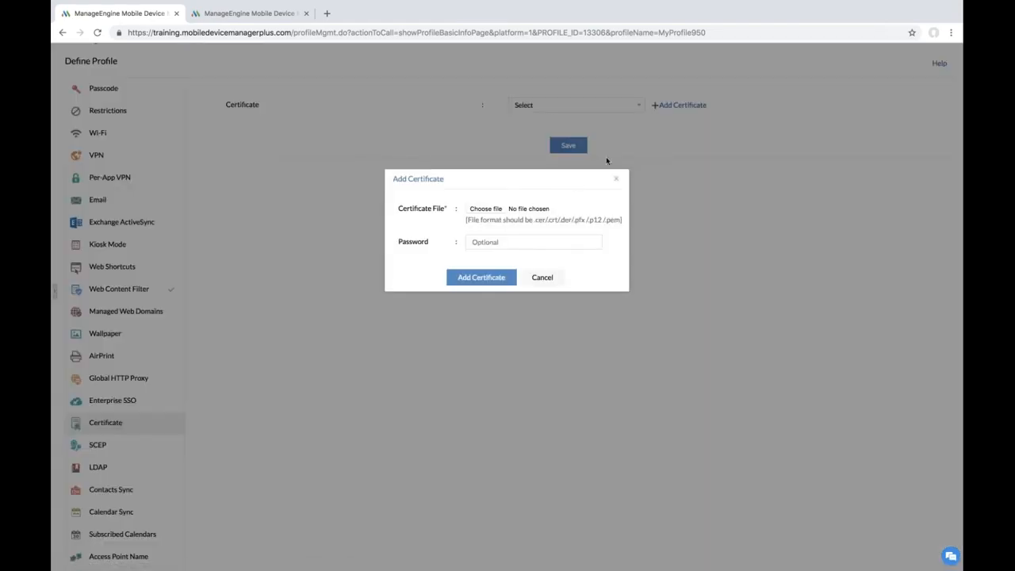
{"action": "left_click", "coordinate": [618, 182]}
{"action": "left_click", "coordinate": [621, 105]}
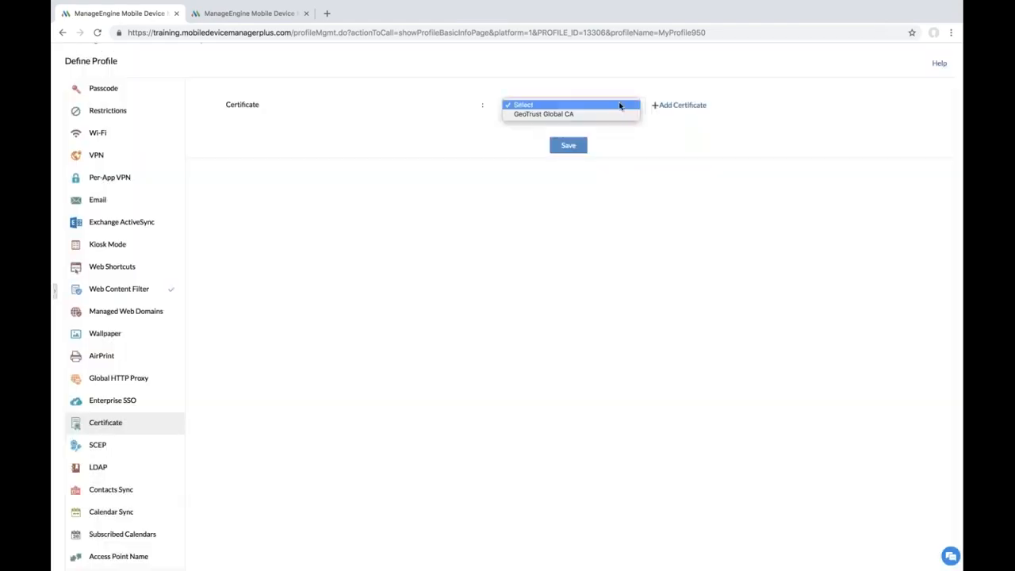
{"action": "left_click", "coordinate": [602, 115]}
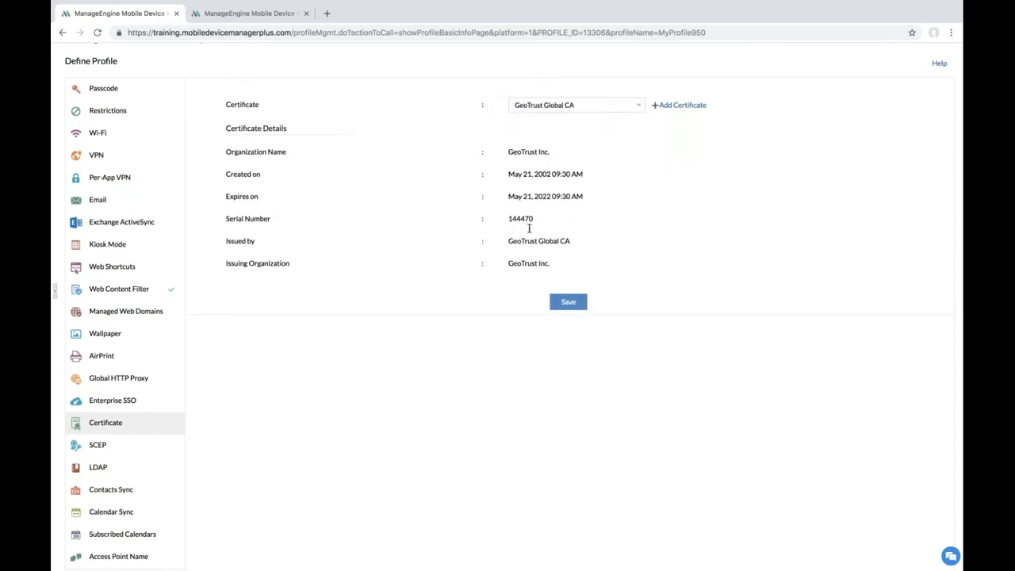
{"action": "left_click", "coordinate": [571, 301]}
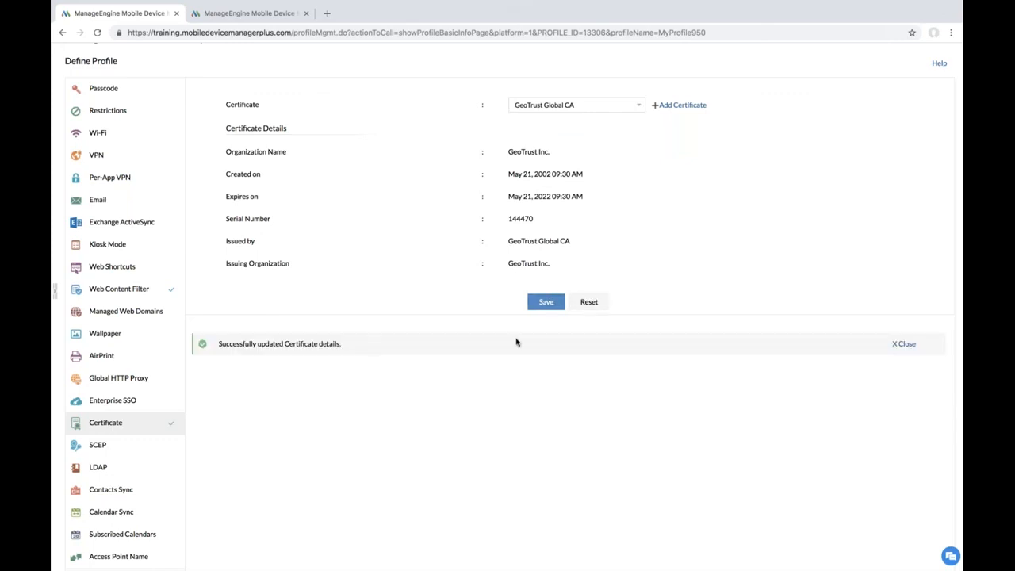
{"action": "scroll", "coordinate": [512, 357], "scroll_direction": "down", "scroll_amount": 1}
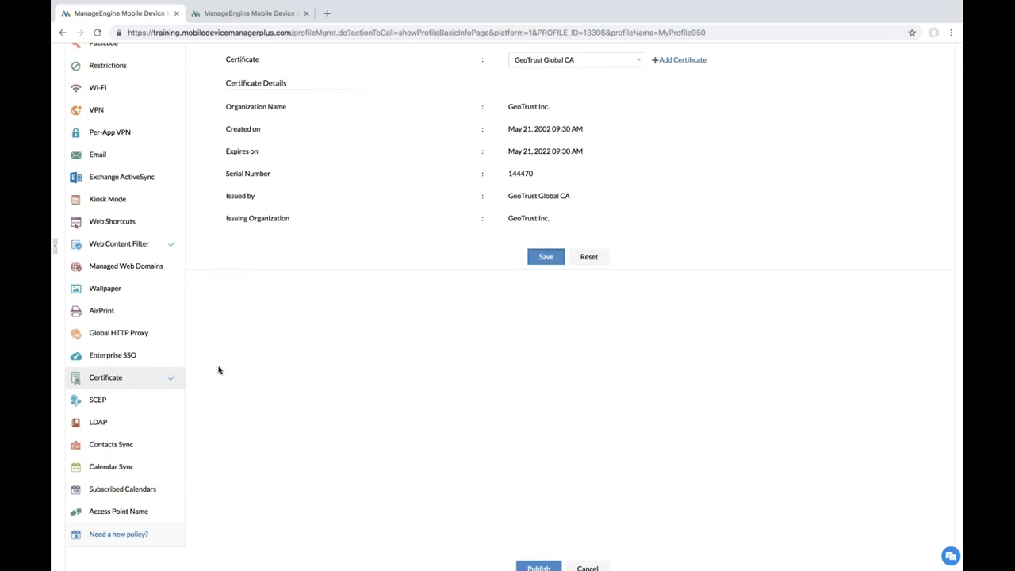
{"action": "left_click", "coordinate": [125, 401]}
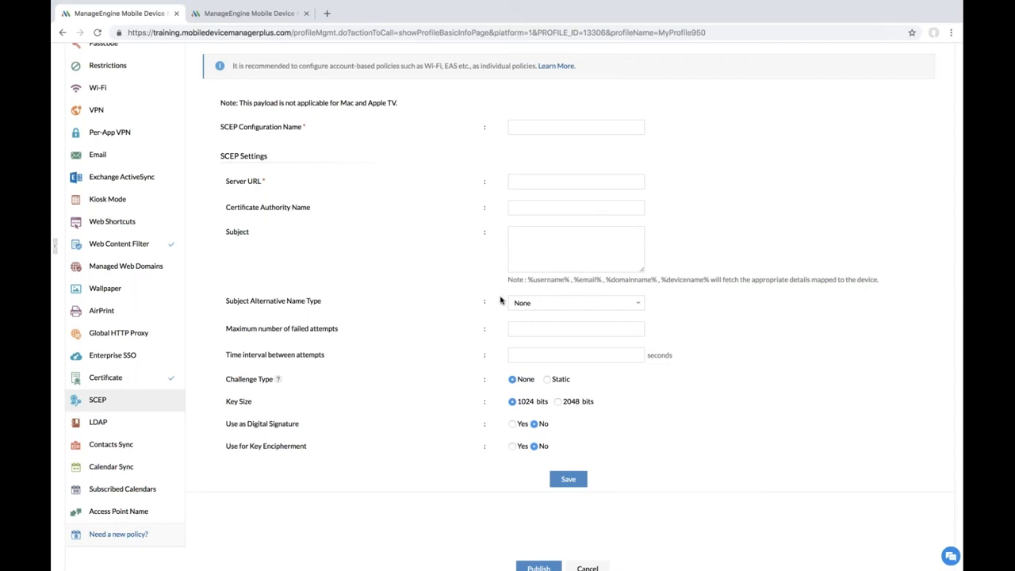
Step: Scroll through MyProfile950's blank SCEP form to review its fields
{"action": "scroll", "coordinate": [456, 316], "scroll_direction": "down", "scroll_amount": 1}
{"action": "scroll", "coordinate": [456, 315], "scroll_direction": "down", "scroll_amount": 1}
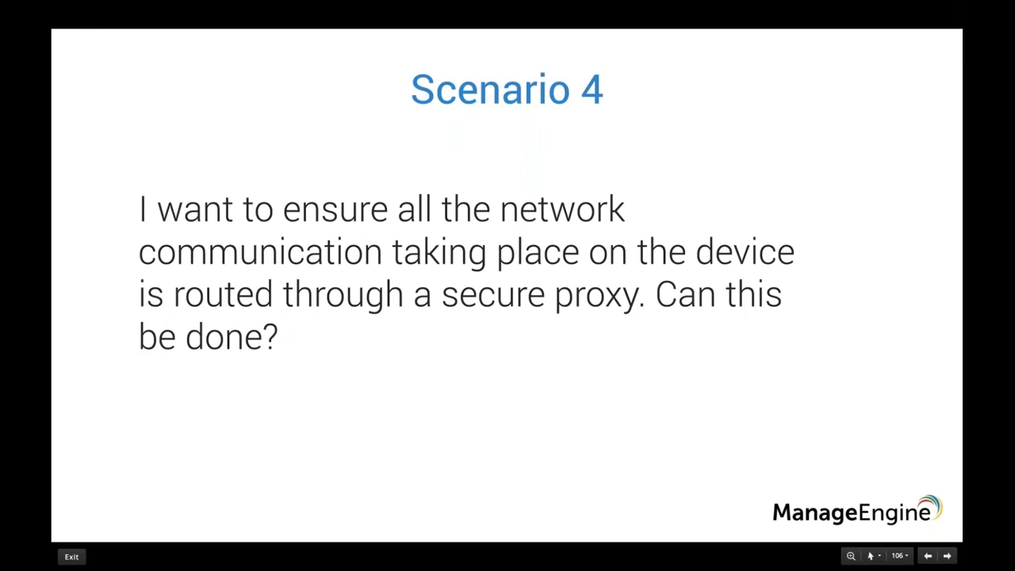
Step: Switch from the Scenario 4 slide back to the browser's SCEP form
{"action": "key", "text": "ctrl+Right"}
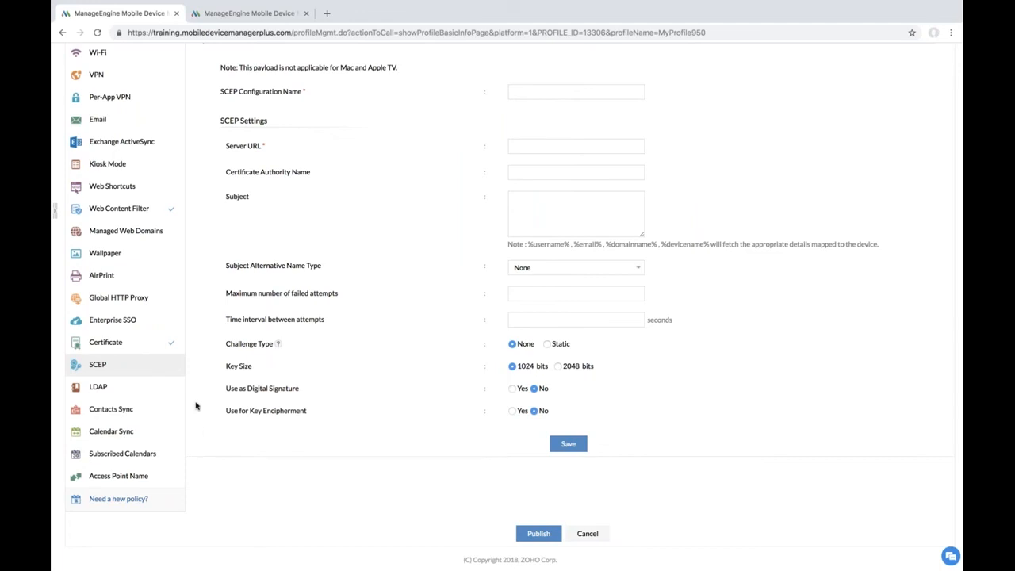
Step: Show MyProfile950's Global HTTP Proxy payload with Manual proxy fields, then advance to the Questions slide
{"action": "left_click", "coordinate": [132, 306]}
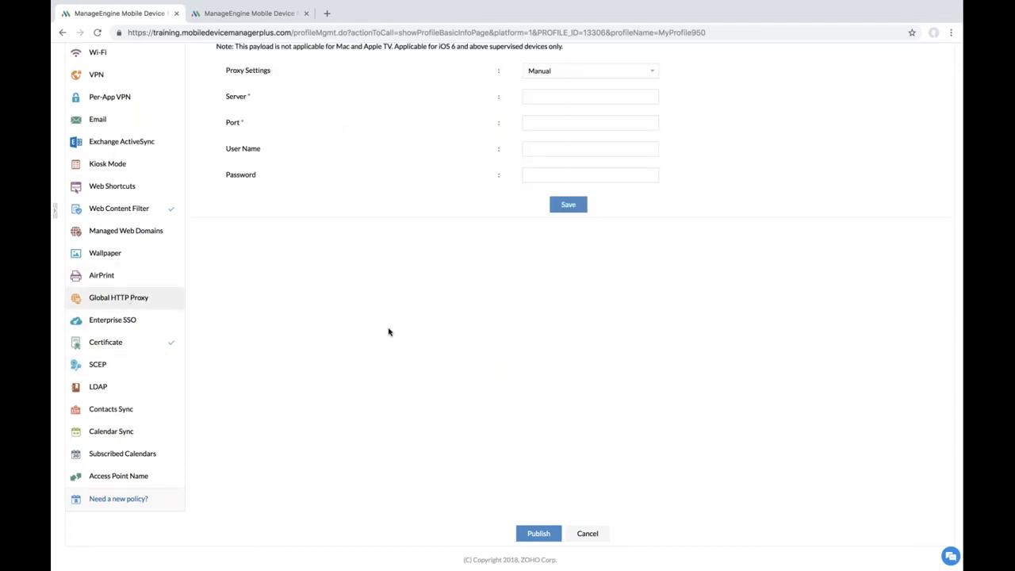
{"action": "scroll", "coordinate": [412, 335], "scroll_direction": "up", "scroll_amount": 2}
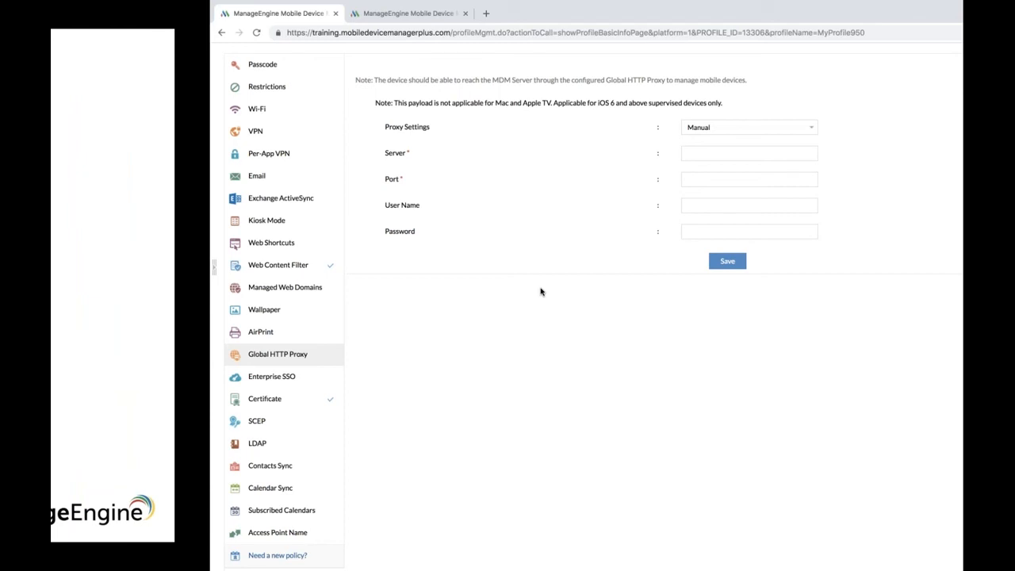
{"action": "key", "text": "Right"}
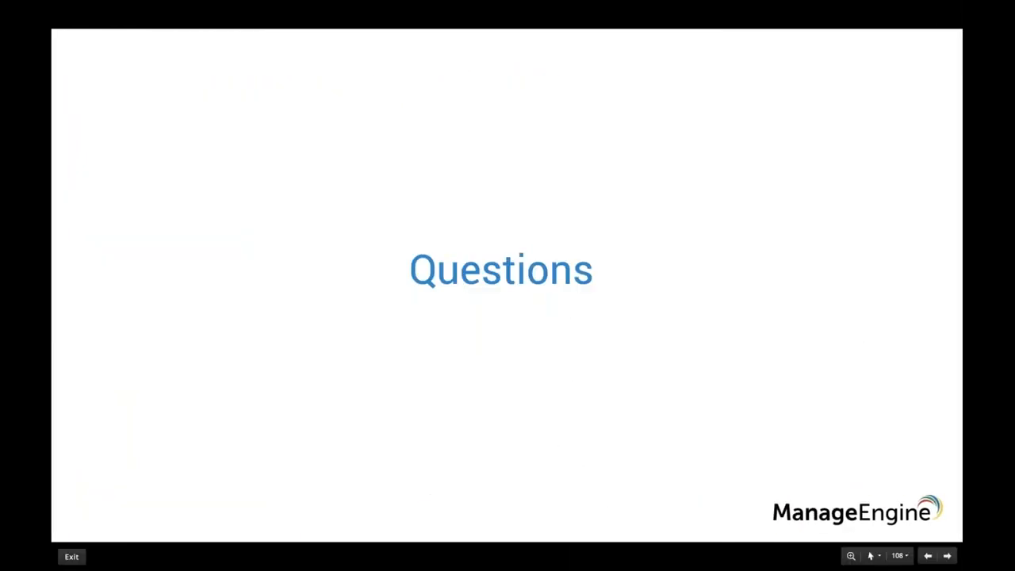
Step: Advance to the Question 1 slide, then load the device Inventory in the browser
{"action": "key", "text": "Right"}
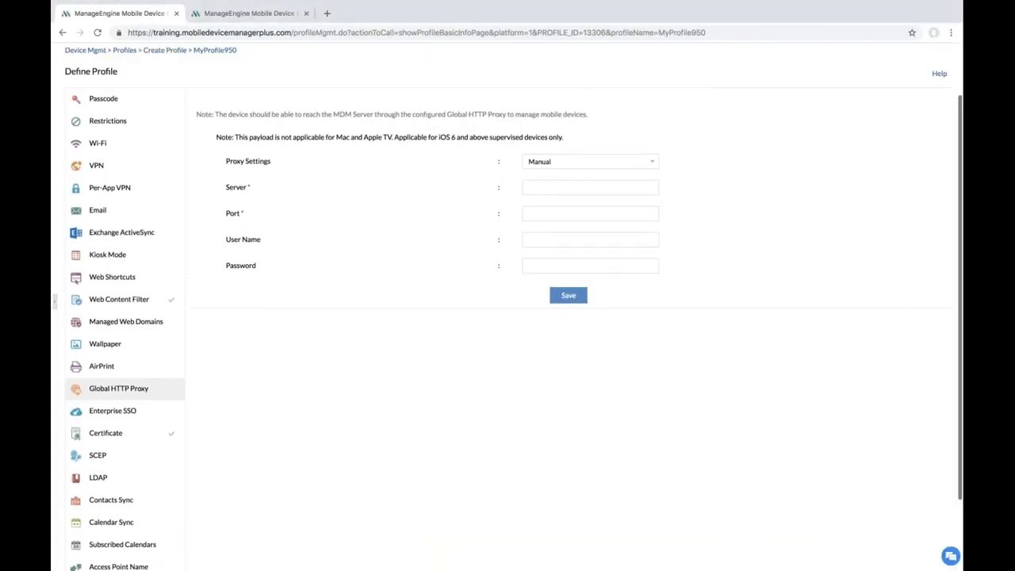
{"action": "left_click", "coordinate": [199, 95]}
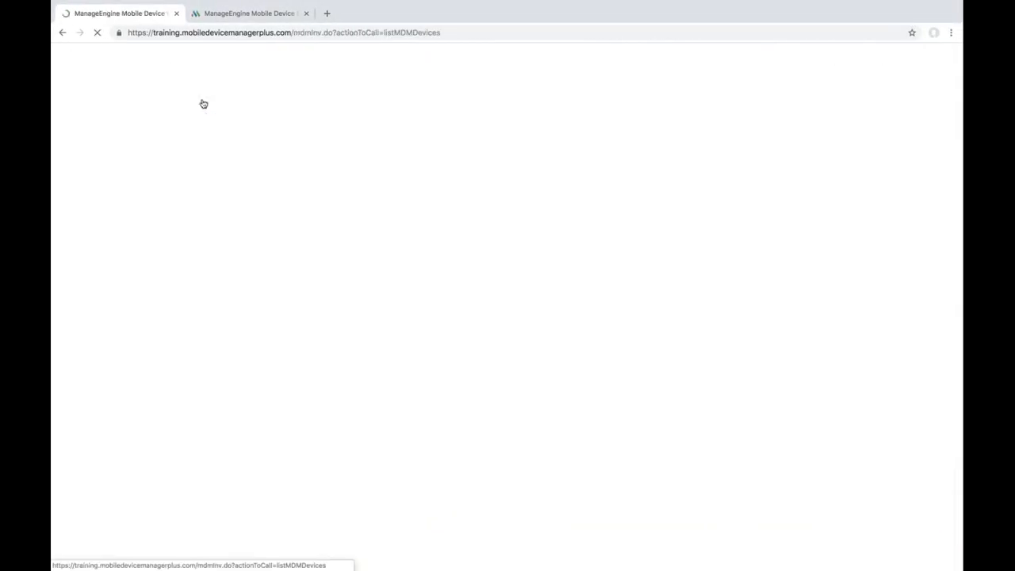
Step: Show Reset Passcode for device for events, close it unapplied, then go to Device Mgmt
{"action": "scroll", "coordinate": [242, 425], "scroll_direction": "down", "scroll_amount": 2}
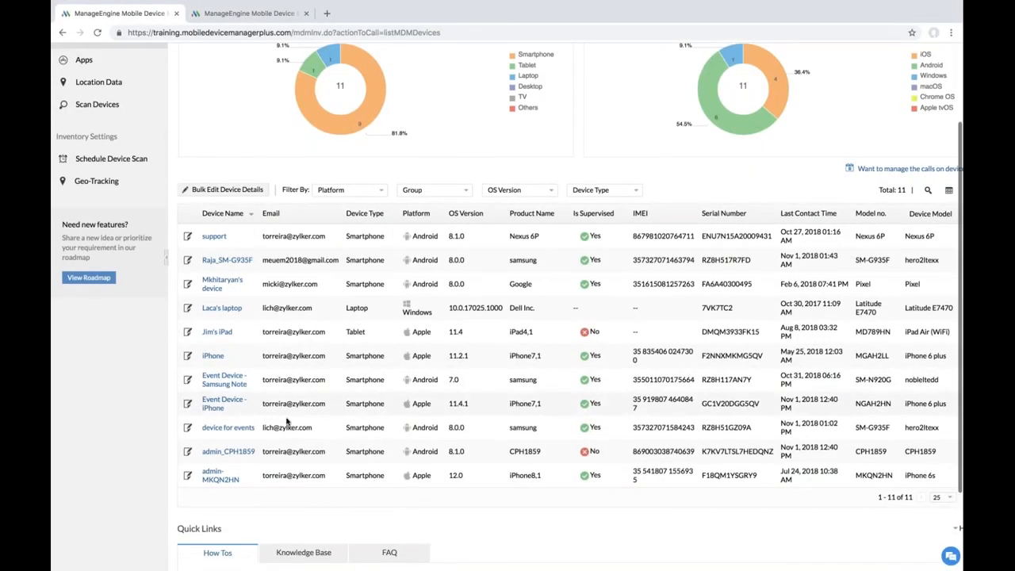
{"action": "left_click", "coordinate": [245, 428]}
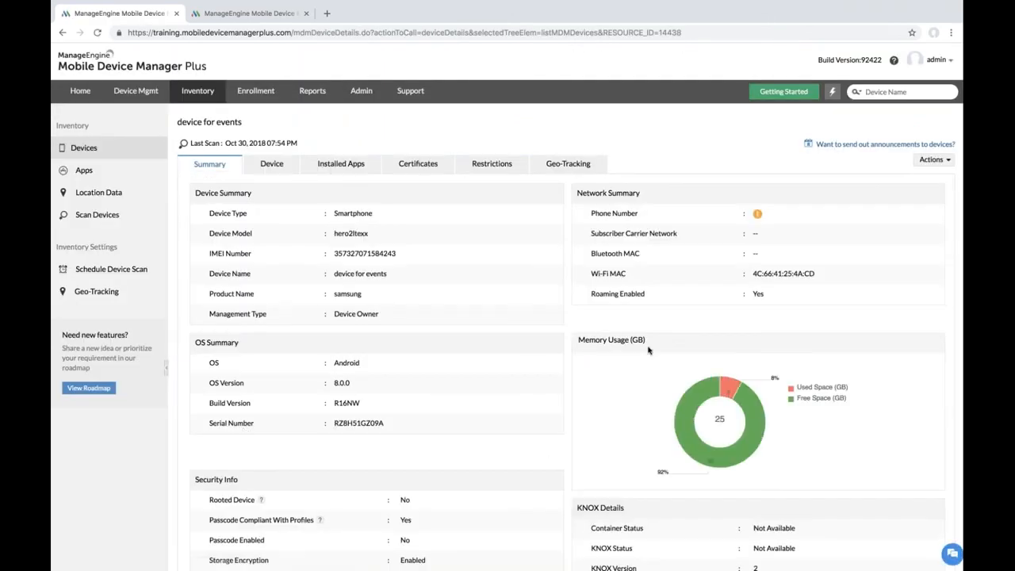
{"action": "left_click", "coordinate": [929, 161]}
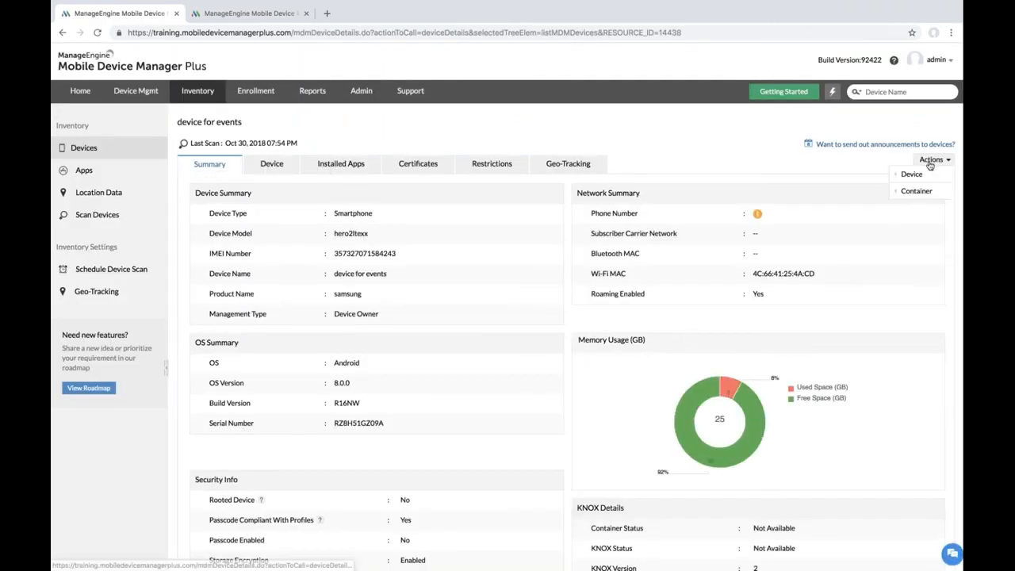
{"action": "mouse_move", "coordinate": [918, 174]}
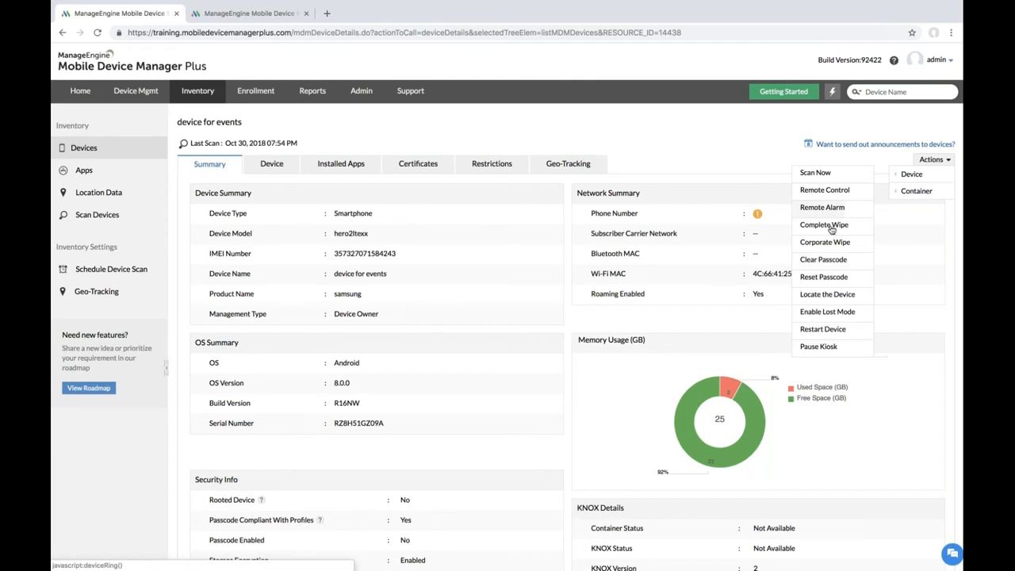
{"action": "left_click", "coordinate": [825, 277]}
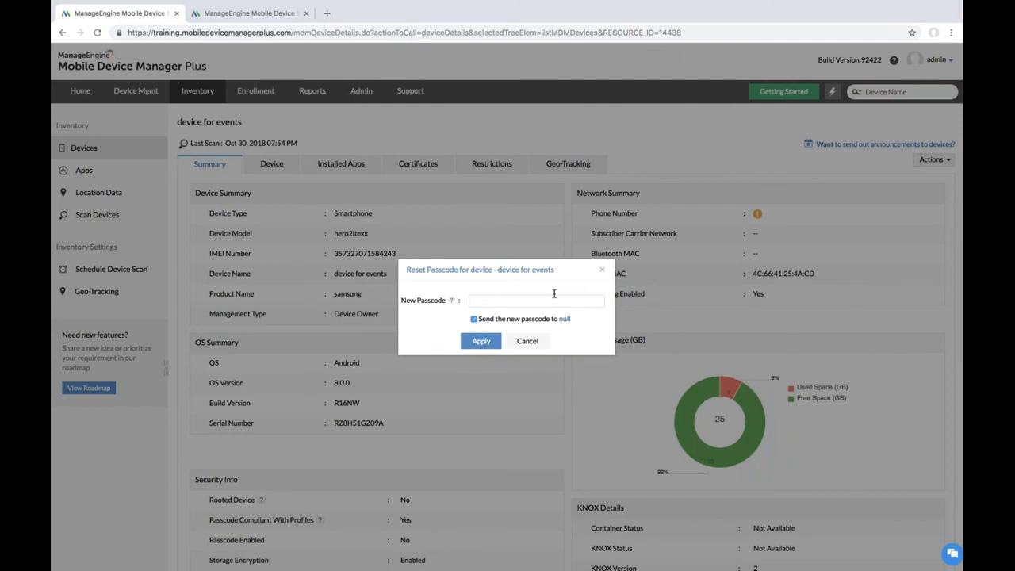
{"action": "left_click", "coordinate": [601, 269]}
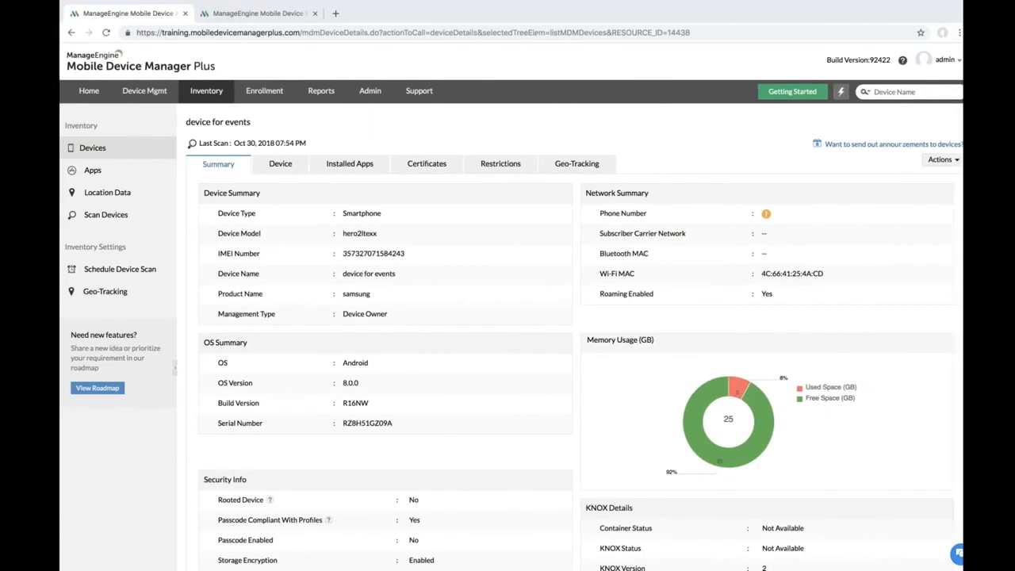
{"action": "left_click", "coordinate": [139, 95]}
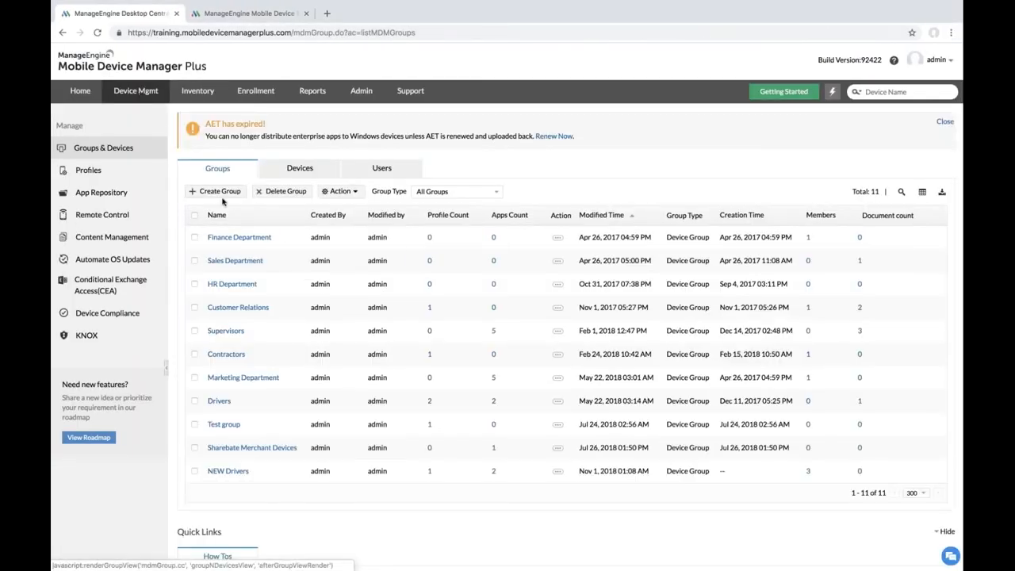
Step: Create a new Android profile, MyProfile951, and continue past its basic info
{"action": "left_click", "coordinate": [109, 169]}
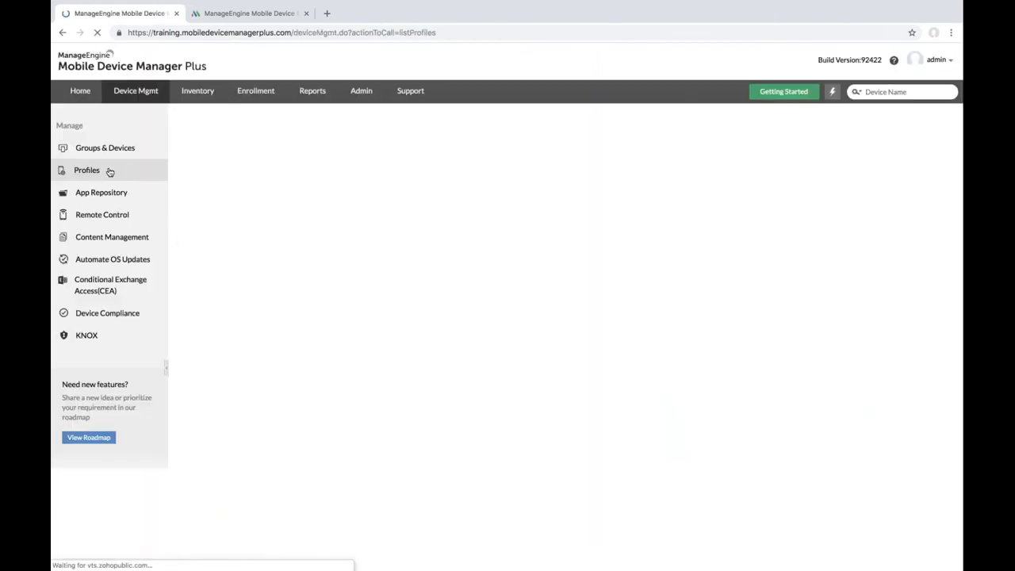
{"action": "left_click", "coordinate": [213, 166]}
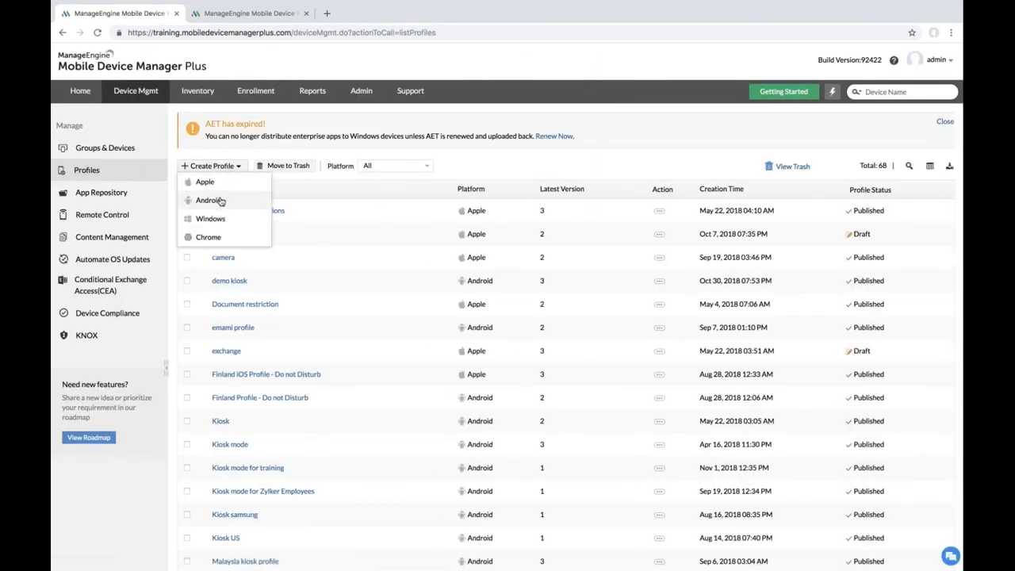
{"action": "left_click", "coordinate": [210, 201]}
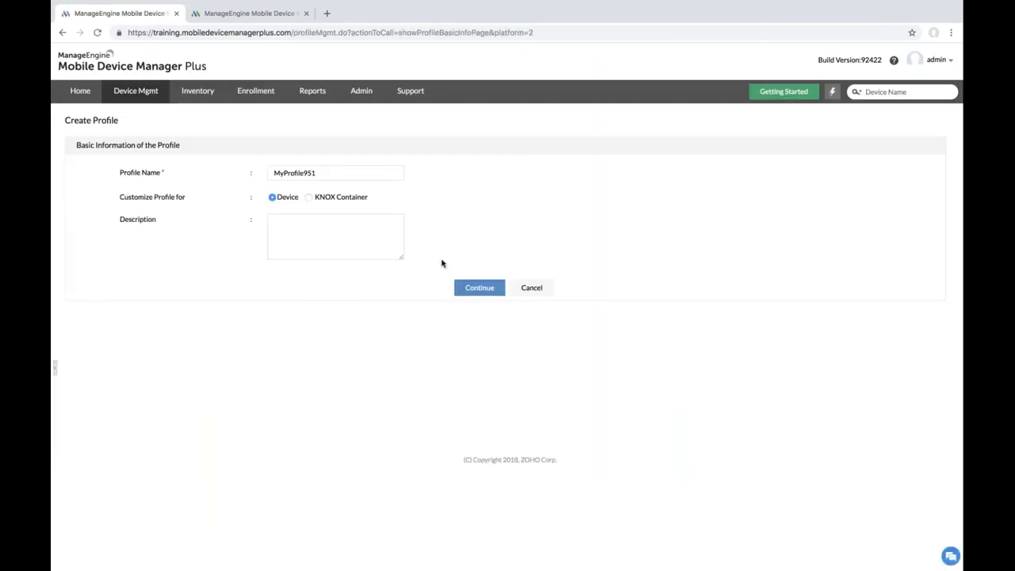
{"action": "left_click", "coordinate": [478, 287]}
Step: Set Location Services to Always On in Location restrictions, then return to the profiles list
{"action": "left_click", "coordinate": [147, 187]}
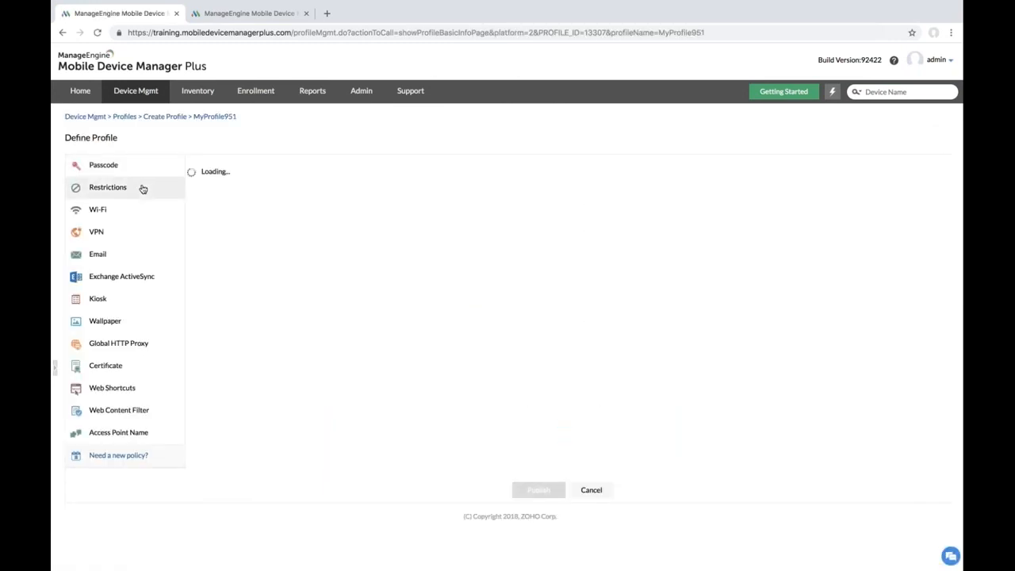
{"action": "left_click", "coordinate": [218, 326]}
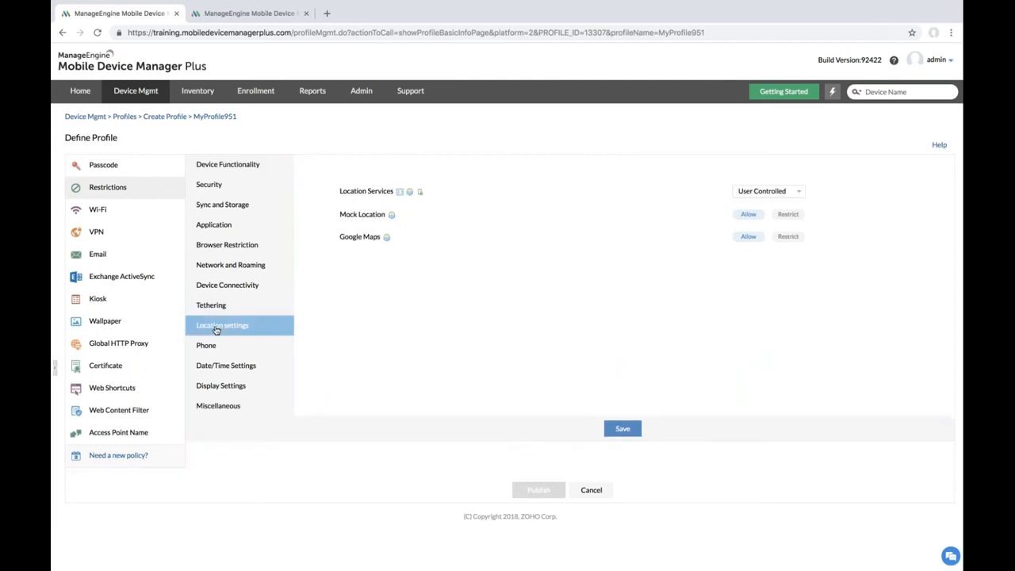
{"action": "left_click", "coordinate": [760, 196]}
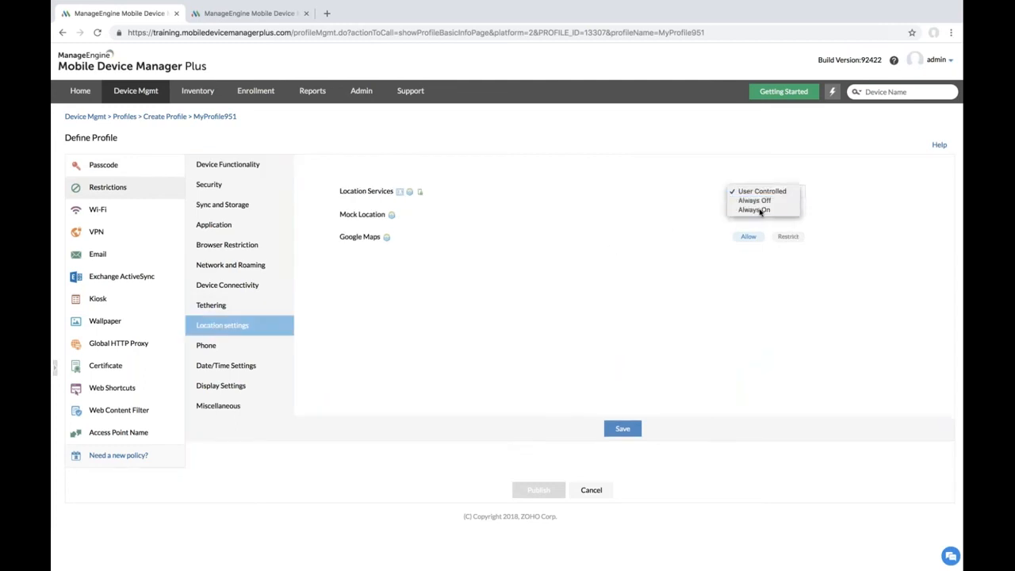
{"action": "left_click", "coordinate": [757, 210]}
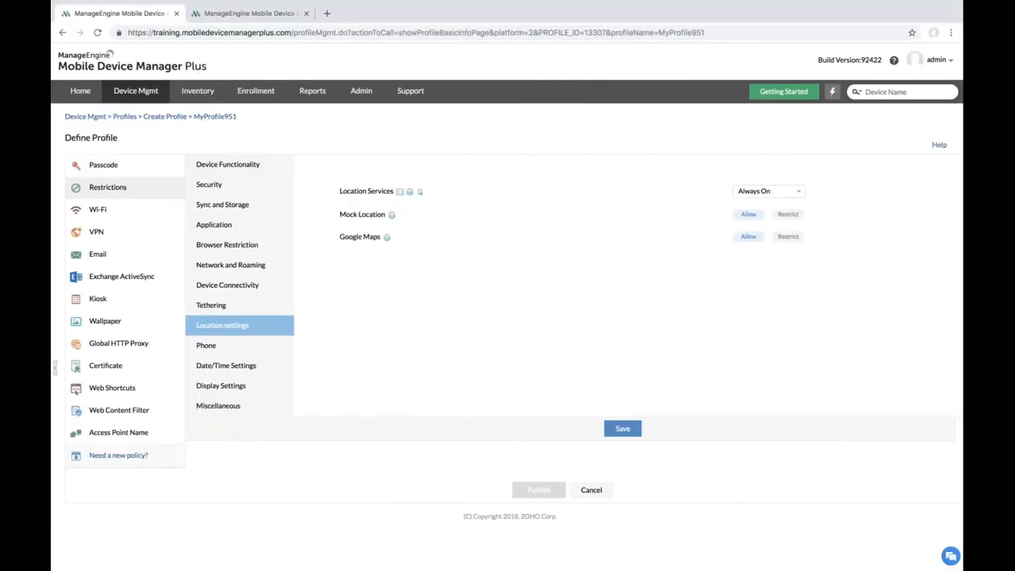
{"action": "left_click", "coordinate": [147, 93]}
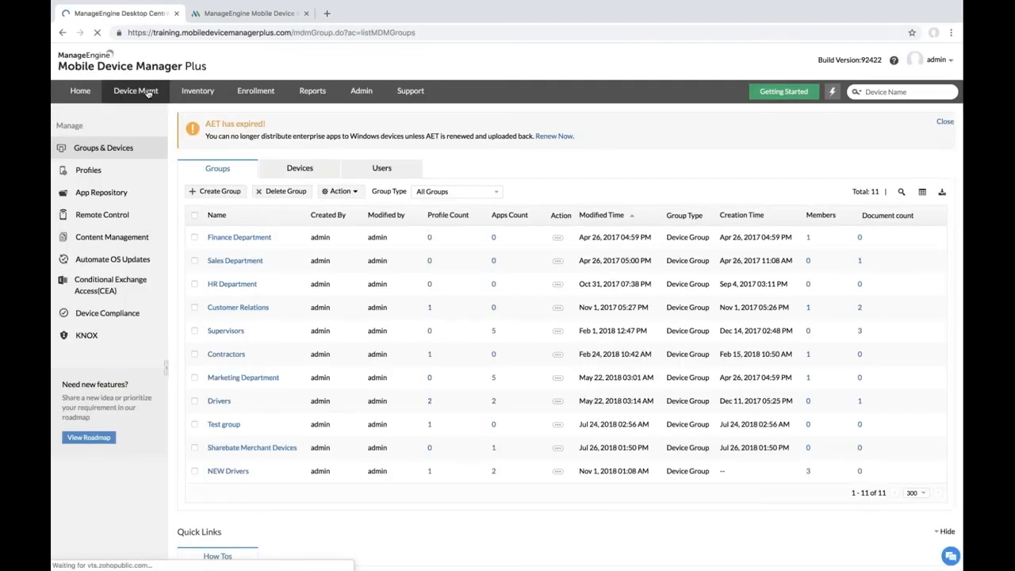
{"action": "left_click", "coordinate": [93, 172]}
Step: Create a new Apple profile, keeping the name MyProfile952, and continue to its payloads
{"action": "left_click", "coordinate": [232, 169]}
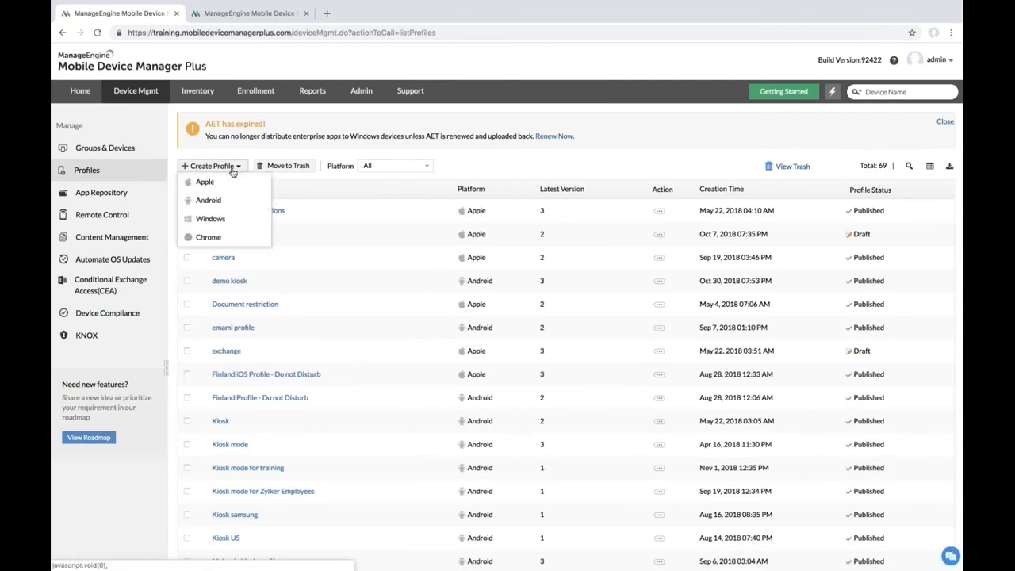
{"action": "left_click", "coordinate": [217, 184]}
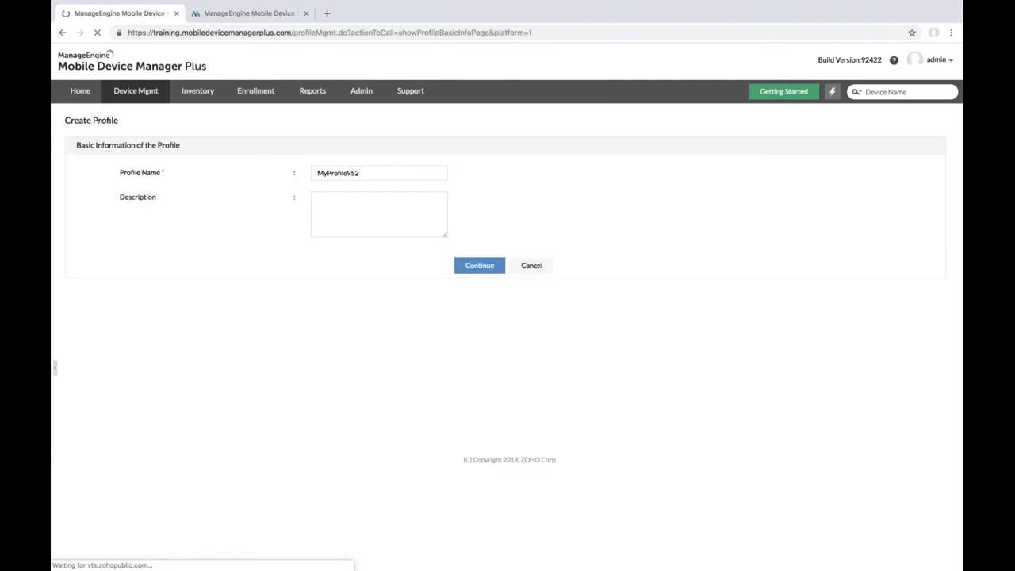
{"action": "left_click", "coordinate": [362, 172]}
{"action": "double_click", "coordinate": [350, 172]}
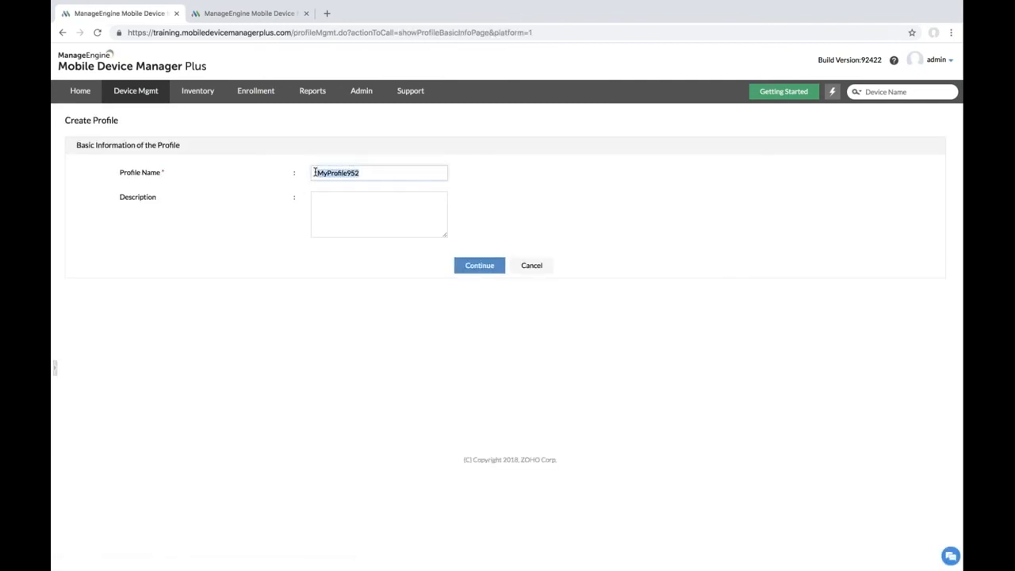
{"action": "left_click", "coordinate": [476, 266]}
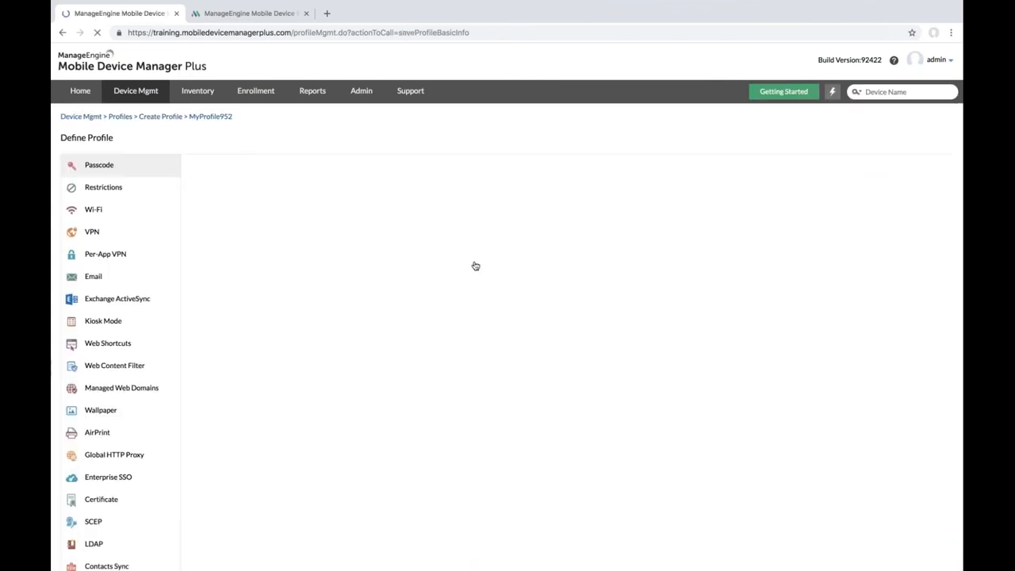
Step: Review the Contacts Sync and Calendar Sync forms (port 8843) and advance to Question 4
{"action": "scroll", "coordinate": [212, 282], "scroll_direction": "down", "scroll_amount": 2}
{"action": "scroll", "coordinate": [212, 282], "scroll_direction": "down", "scroll_amount": 2}
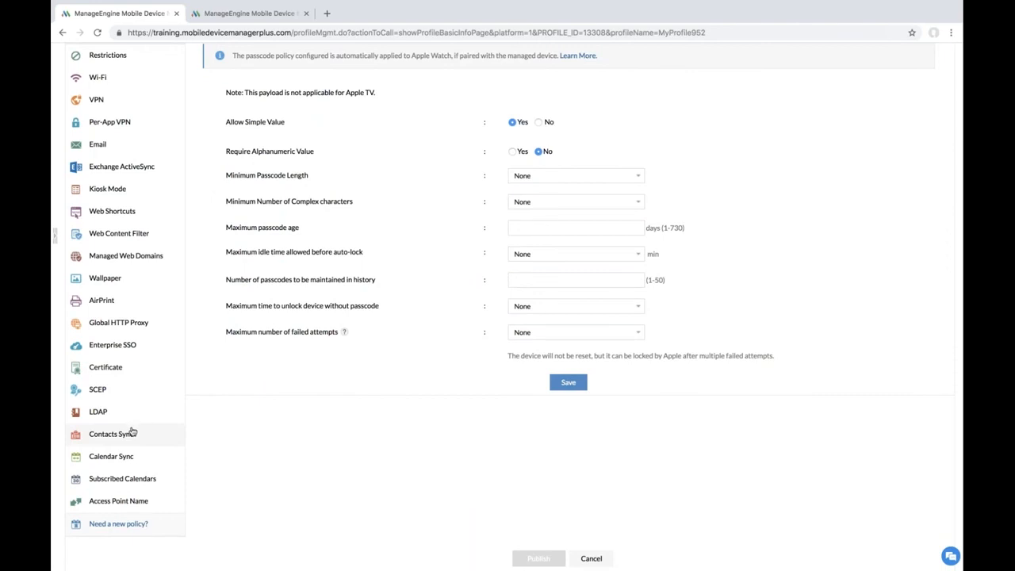
{"action": "left_click", "coordinate": [131, 430]}
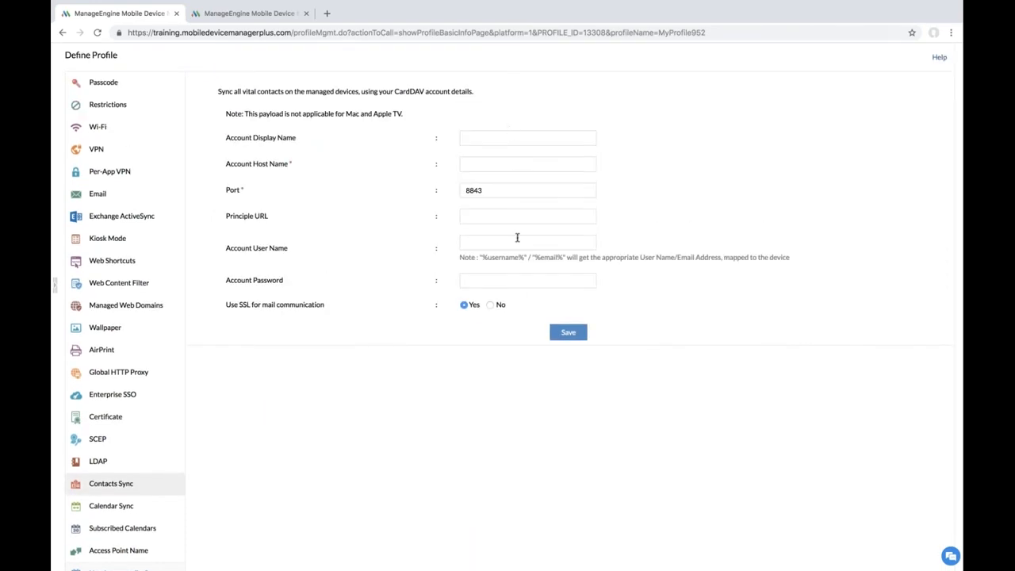
{"action": "scroll", "coordinate": [458, 333], "scroll_direction": "down", "scroll_amount": 1}
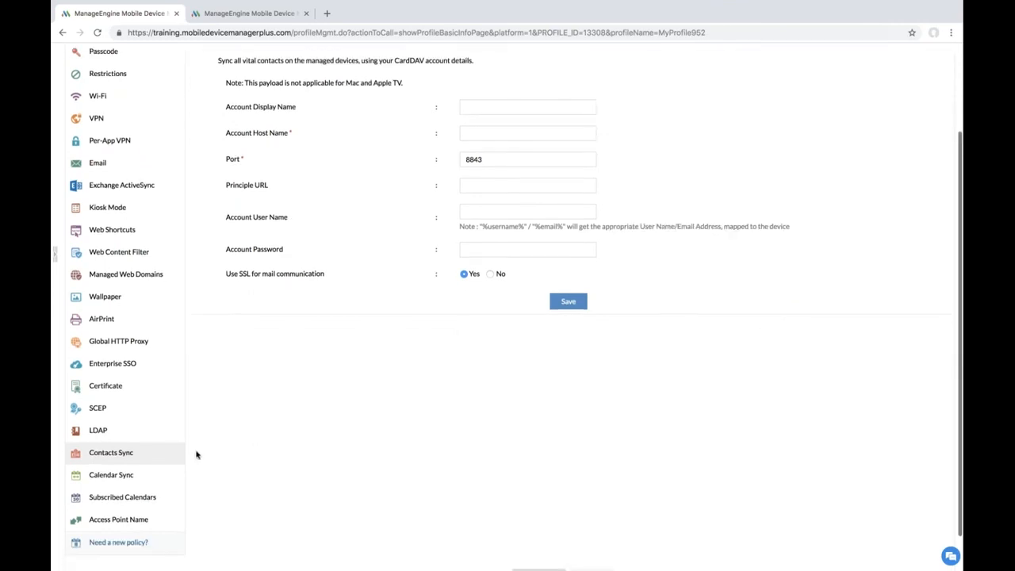
{"action": "left_click", "coordinate": [135, 476]}
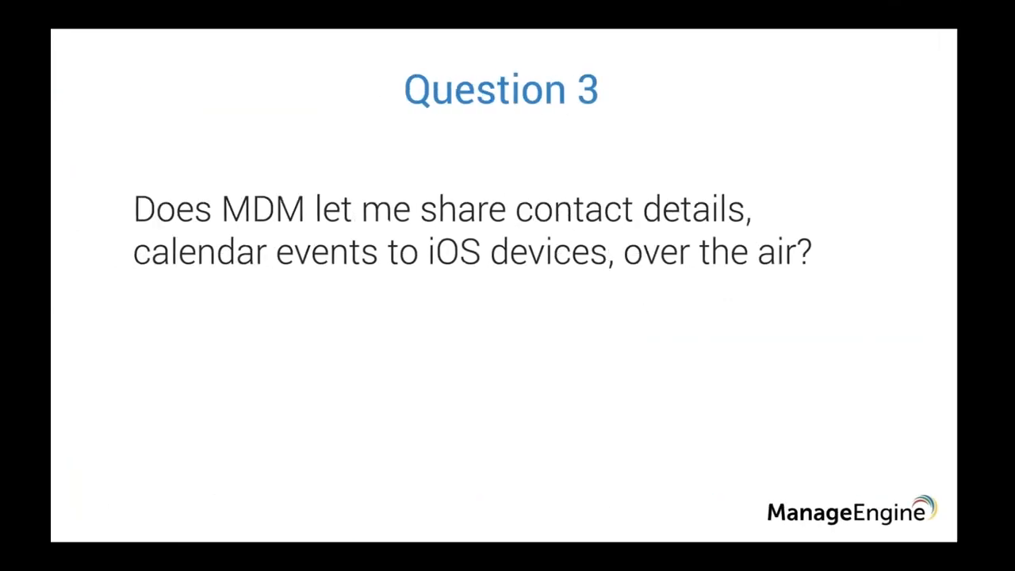
{"action": "key", "text": "Right"}
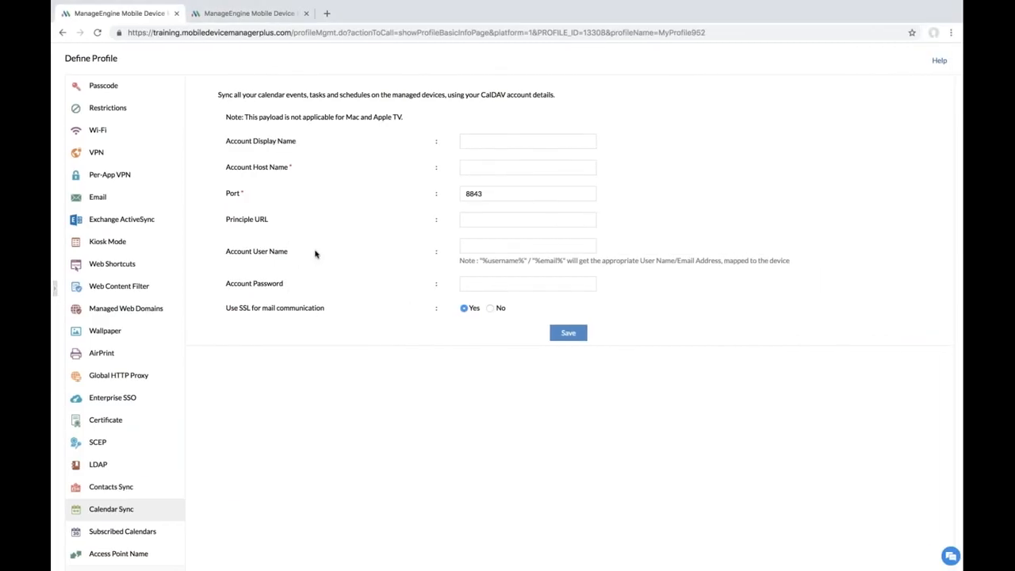
{"action": "scroll", "coordinate": [318, 253], "scroll_direction": "up", "scroll_amount": 2}
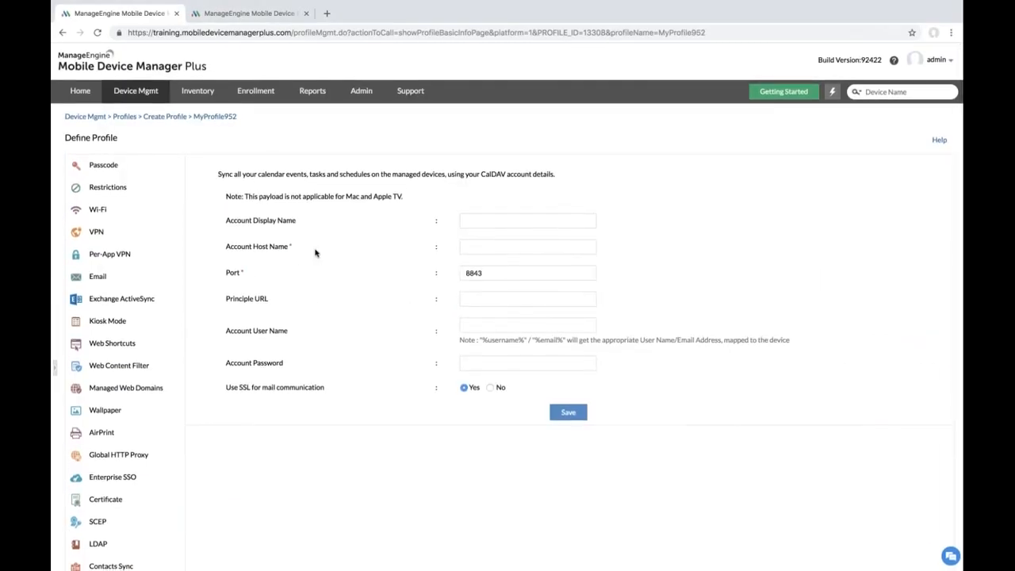
Step: Restrict Deleting Apps in MyProfile952's Applications restrictions and save
{"action": "left_click", "coordinate": [119, 190]}
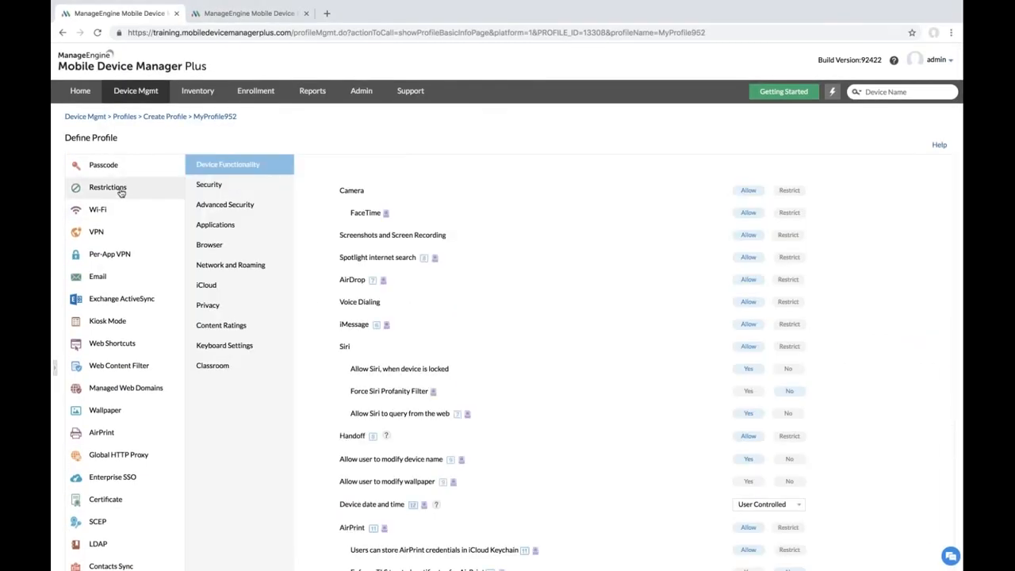
{"action": "left_click", "coordinate": [249, 226]}
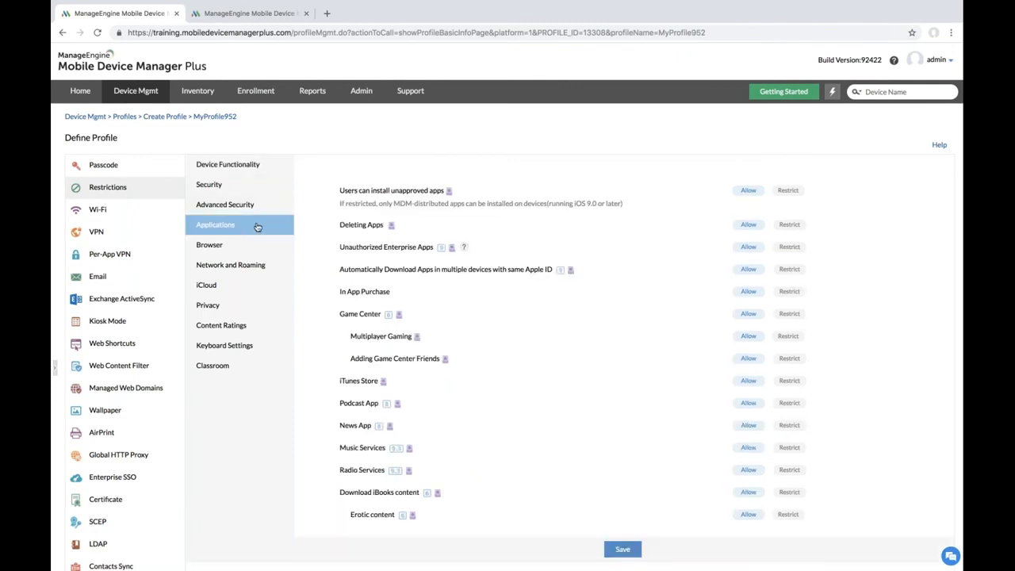
{"action": "left_click_drag", "start_coordinate": [339, 225], "coordinate": [386, 227]}
{"action": "left_click", "coordinate": [443, 226]}
{"action": "left_click", "coordinate": [790, 226]}
{"action": "scroll", "coordinate": [609, 350], "scroll_direction": "down", "scroll_amount": 1}
{"action": "scroll", "coordinate": [610, 351], "scroll_direction": "down", "scroll_amount": 4}
{"action": "left_click", "coordinate": [616, 394]}
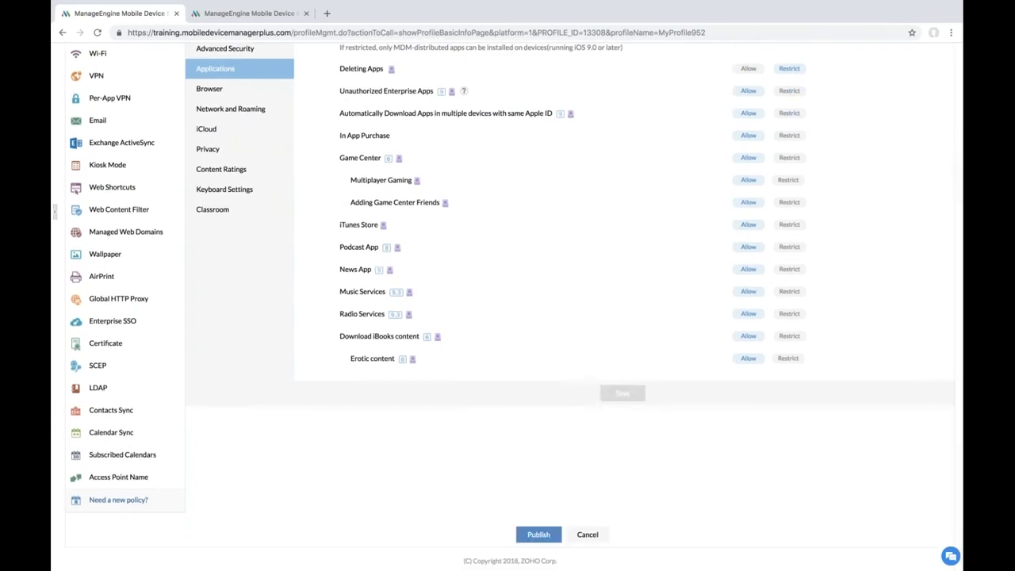
{"action": "scroll", "coordinate": [516, 475], "scroll_direction": "up", "scroll_amount": 2}
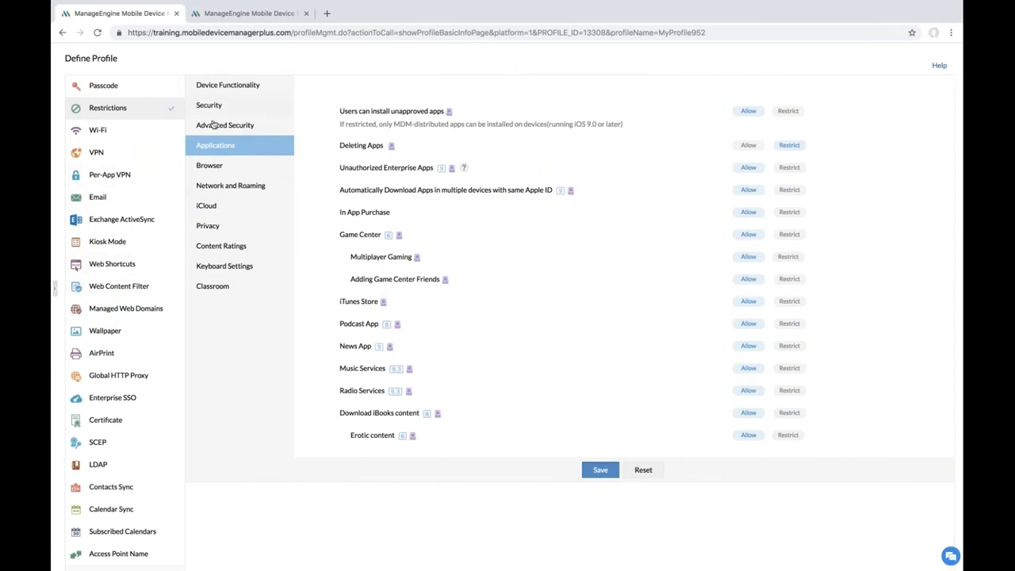
Step: Set Connect to Wi-Fi via MDM to Yes, accept the warning, save, and show the Spread a word slide
{"action": "left_click", "coordinate": [238, 189]}
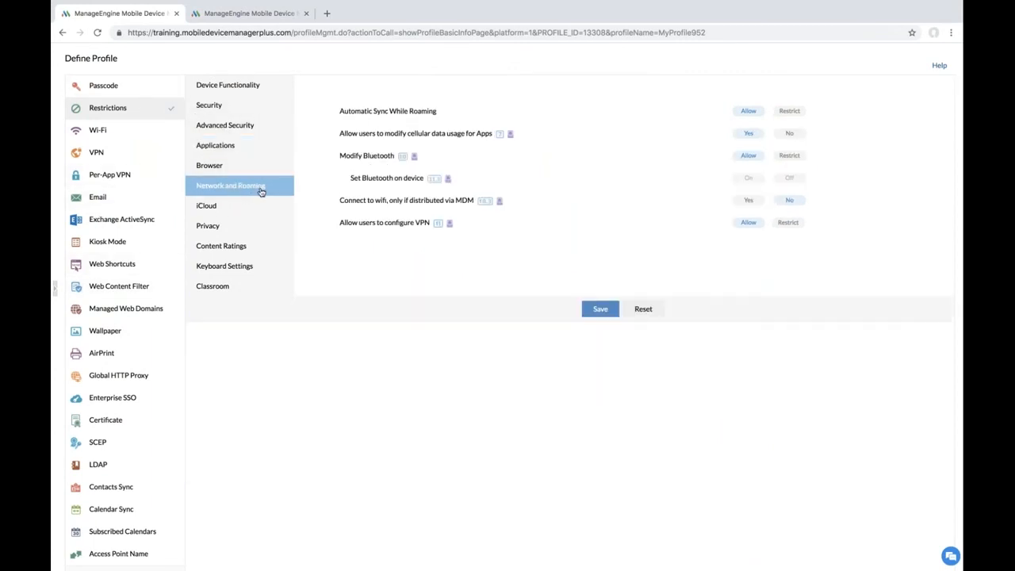
{"action": "left_click_drag", "start_coordinate": [338, 200], "coordinate": [477, 199]}
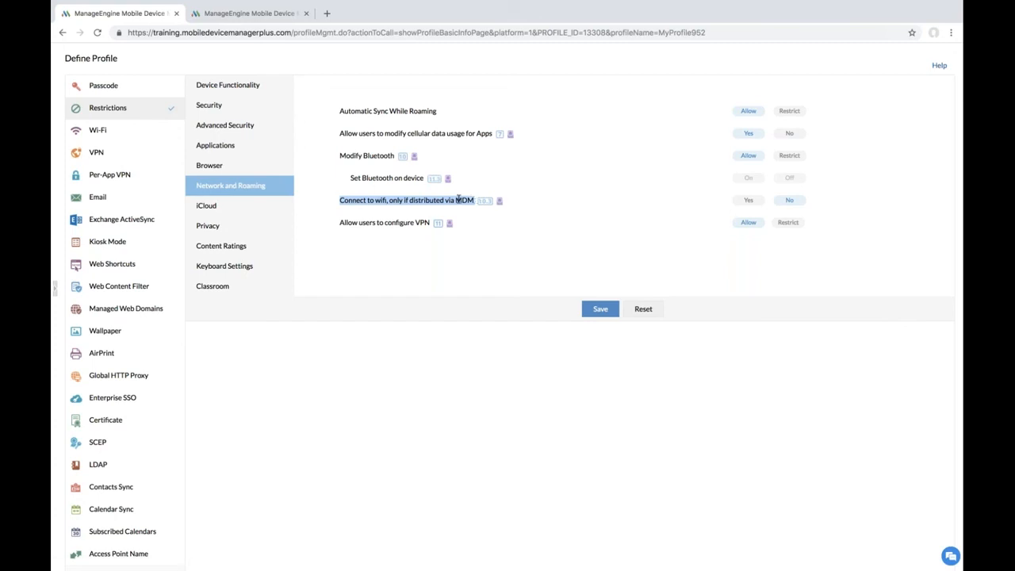
{"action": "left_click", "coordinate": [390, 202]}
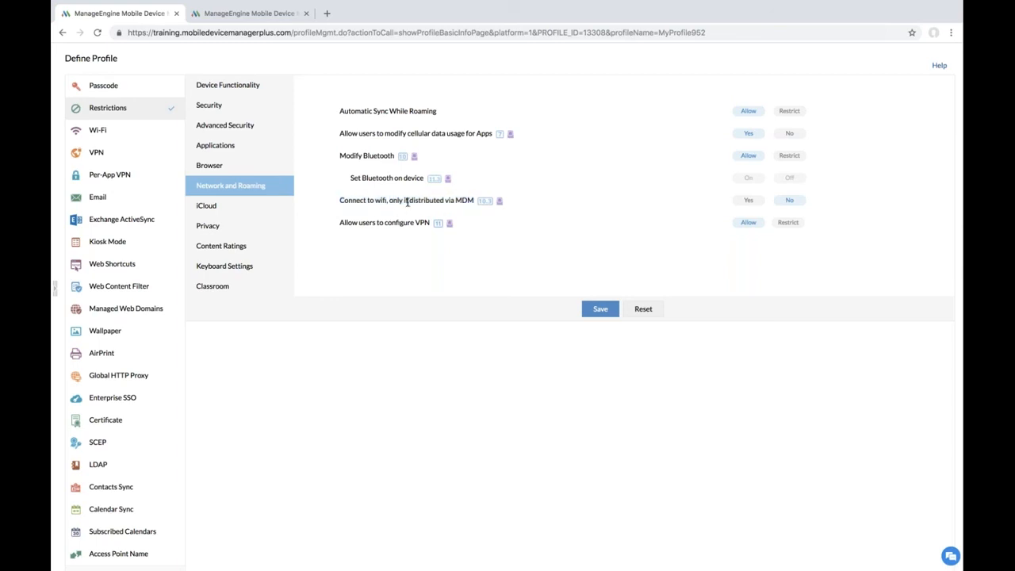
{"action": "left_click", "coordinate": [747, 200]}
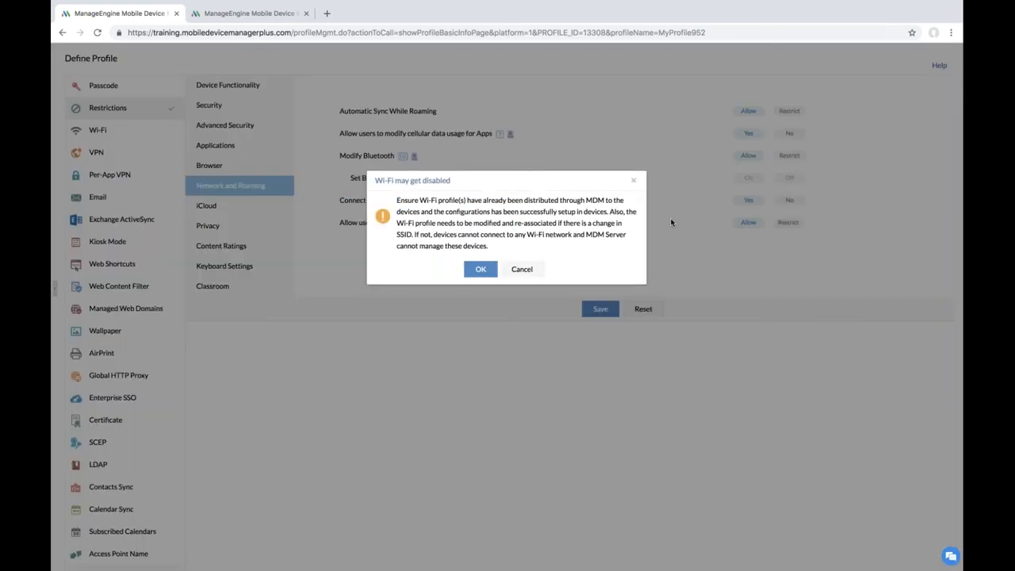
{"action": "left_click", "coordinate": [480, 269]}
{"action": "left_click", "coordinate": [600, 309]}
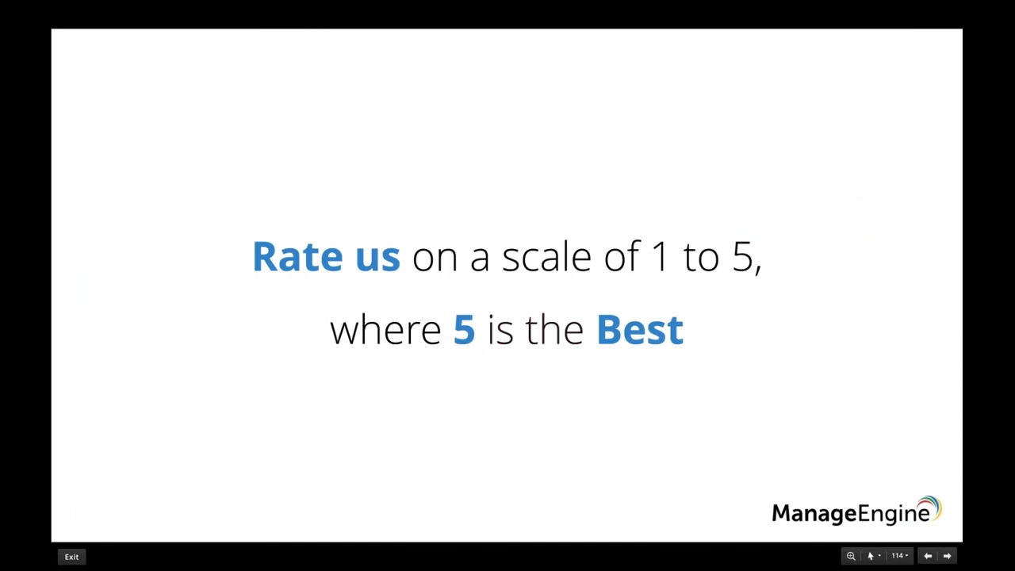
{"action": "key", "text": "Right"}
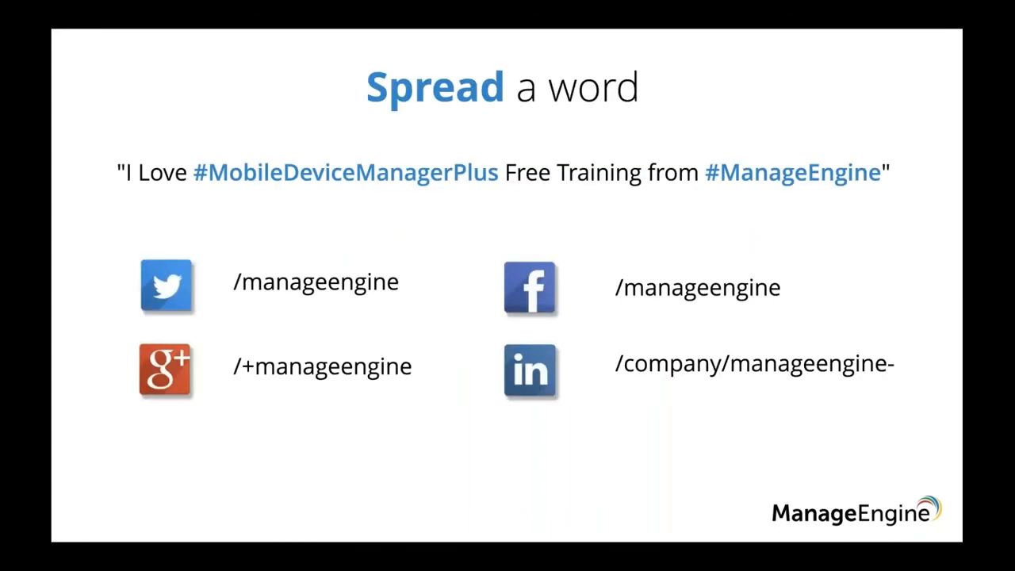